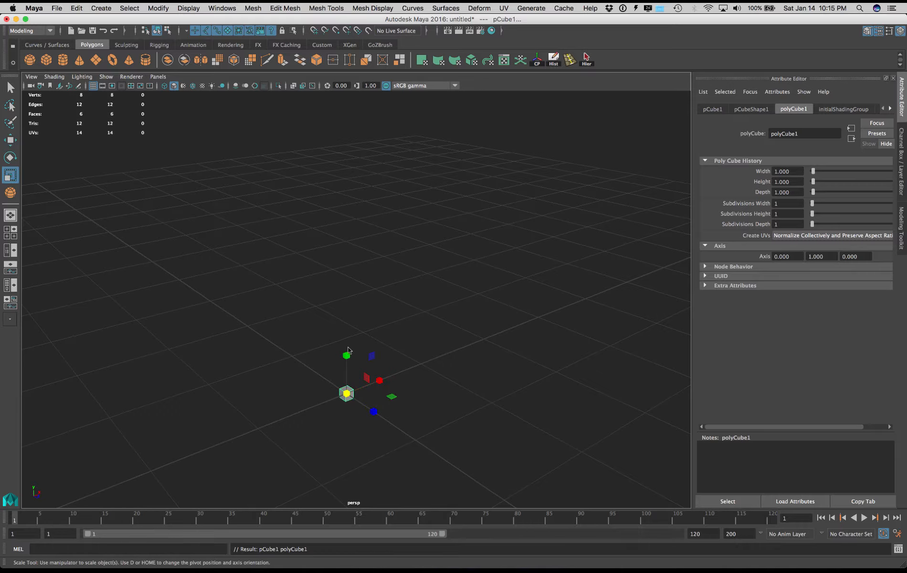
Step: Scale the cube vertically into a tall, thin column and set its height subdivisions to 12
{"action": "left_click_drag", "start_coordinate": [348, 355], "coordinate": [345, 143]}
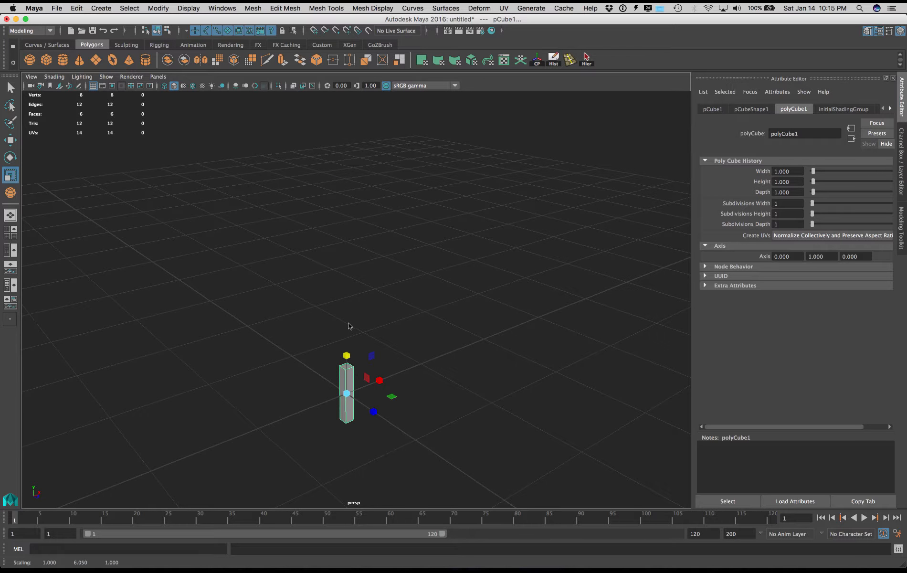
{"action": "left_click_drag", "start_coordinate": [347, 355], "coordinate": [344, 219]}
{"action": "left_click_drag", "start_coordinate": [461, 398], "coordinate": [465, 376], "text": "alt"}
{"action": "mouse_move", "coordinate": [466, 377]}
{"action": "right_mouse_down", "text": "alt"}
{"action": "mouse_move", "coordinate": [467, 415]}
{"action": "mouse_move", "coordinate": [478, 397]}
{"action": "mouse_move", "coordinate": [464, 373]}
{"action": "right_mouse_up", "text": "alt"}
{"action": "left_click_drag", "start_coordinate": [465, 373], "coordinate": [479, 371], "text": "alt"}
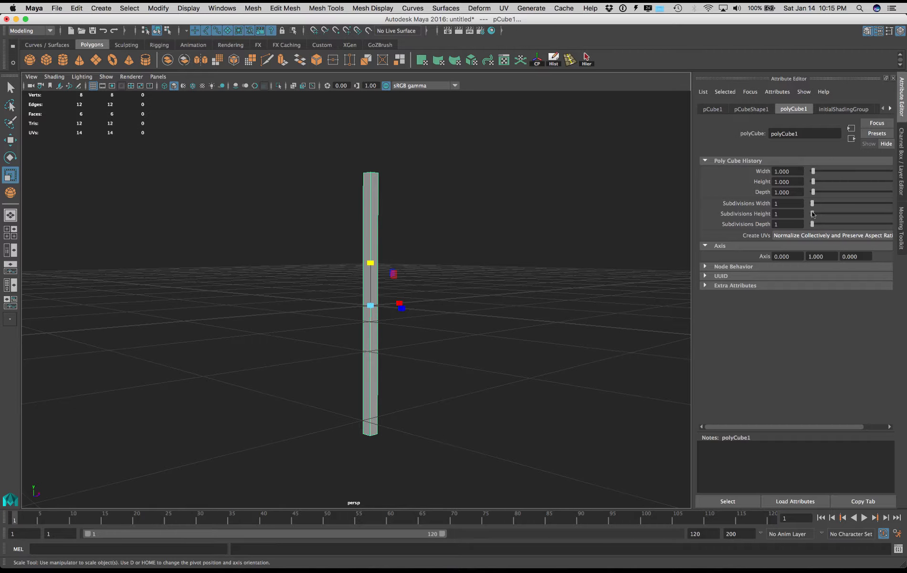
{"action": "left_click_drag", "start_coordinate": [813, 214], "coordinate": [834, 219]}
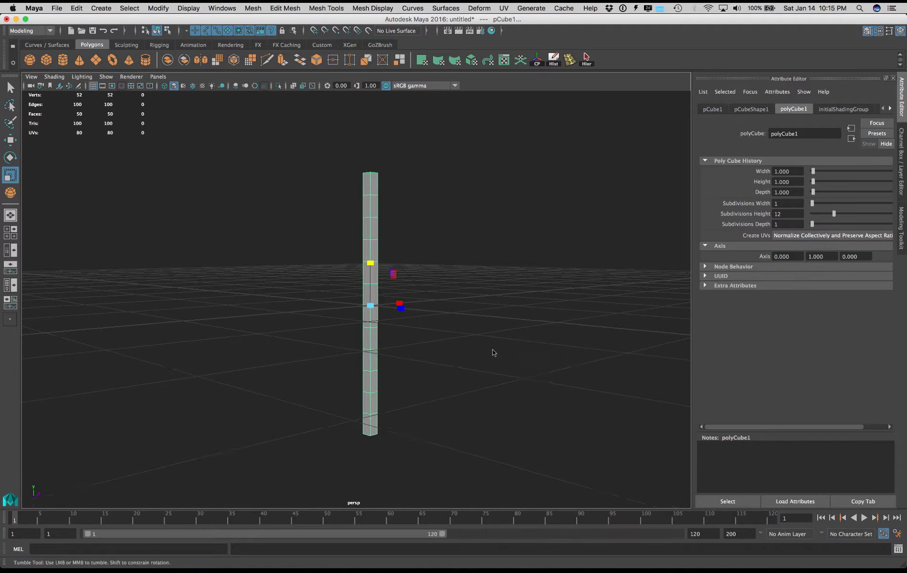
{"action": "left_click_drag", "start_coordinate": [492, 352], "coordinate": [524, 348], "text": "alt"}
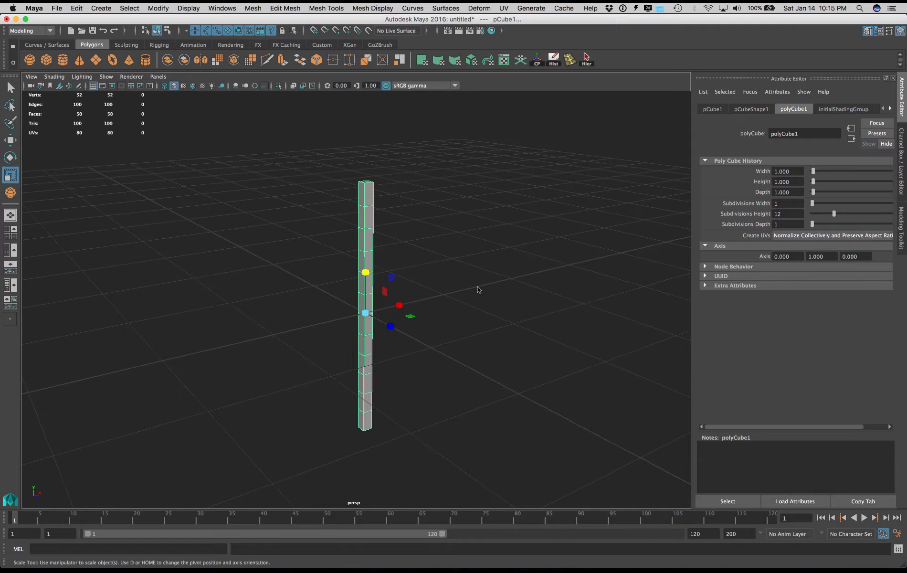
Step: Move the column straight up until its base rests on the ground grid, aligning it in the side view
{"action": "key", "text": "space"}
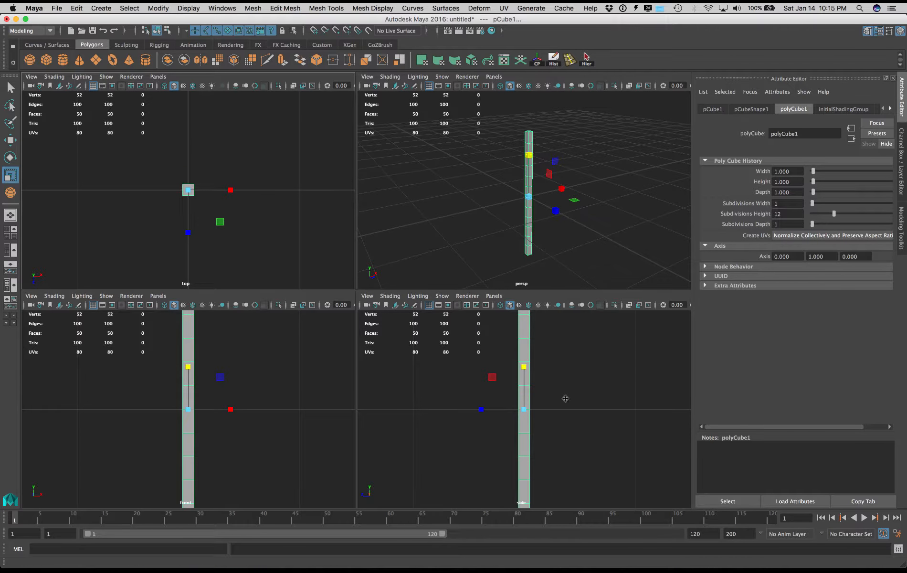
{"action": "scroll", "coordinate": [589, 453], "scroll_direction": "down", "scroll_amount": 5}
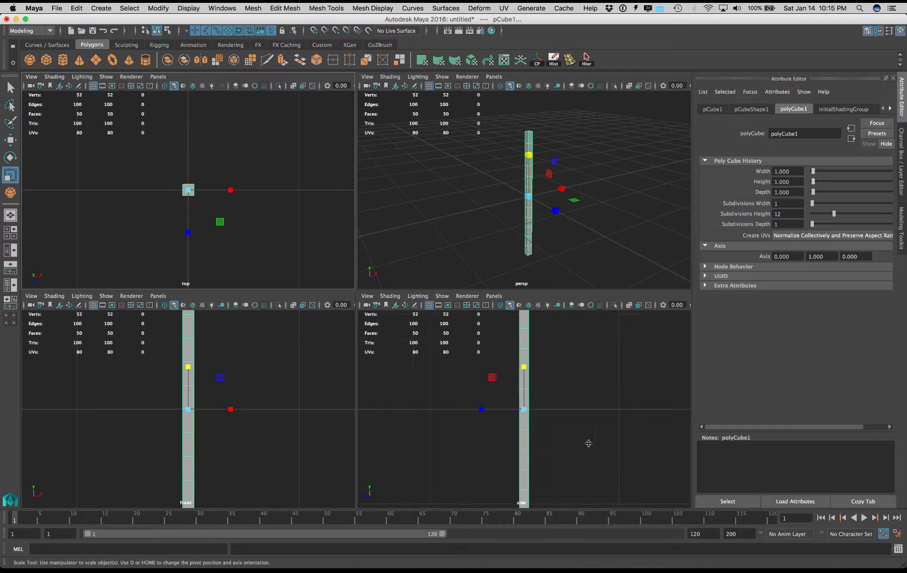
{"action": "left_click", "coordinate": [10, 140]}
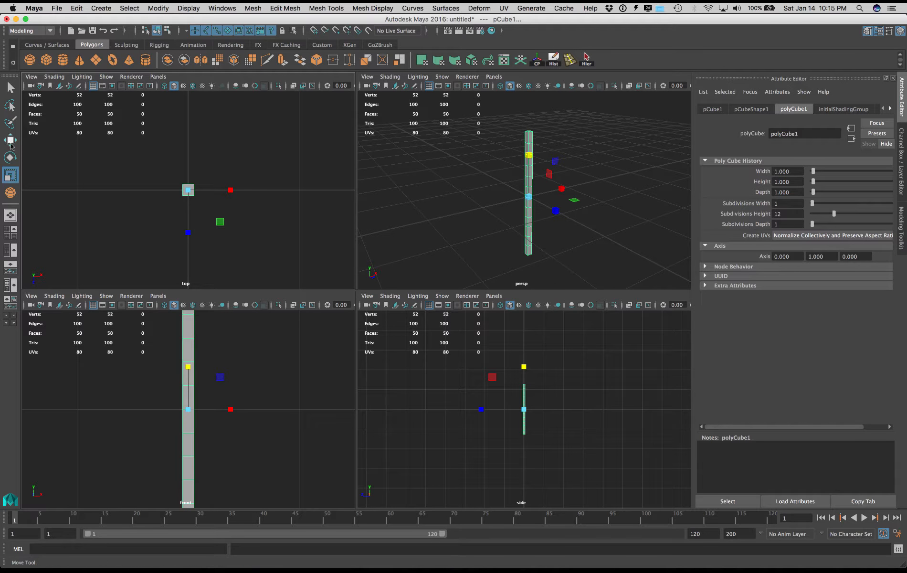
{"action": "left_click_drag", "start_coordinate": [524, 366], "coordinate": [525, 340]}
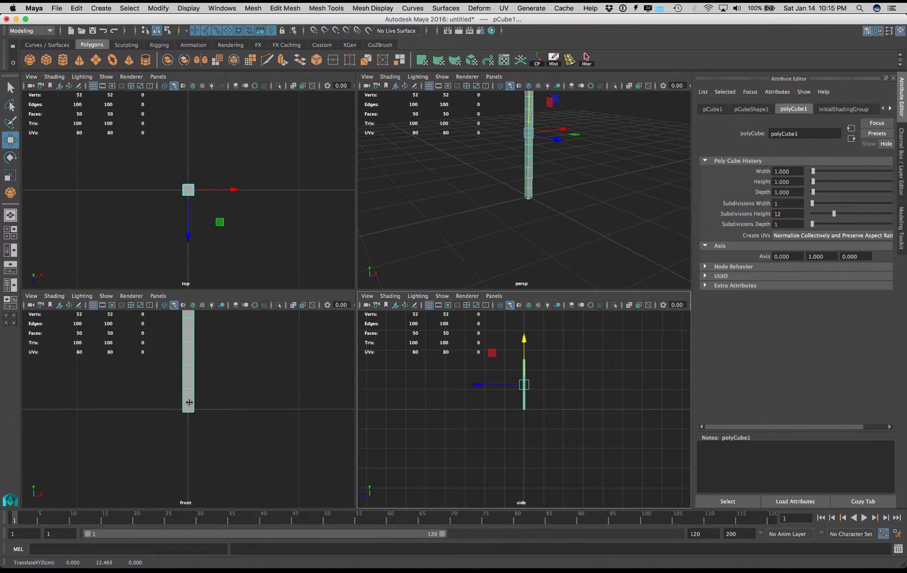
{"action": "left_click_drag", "start_coordinate": [524, 338], "coordinate": [524, 335]}
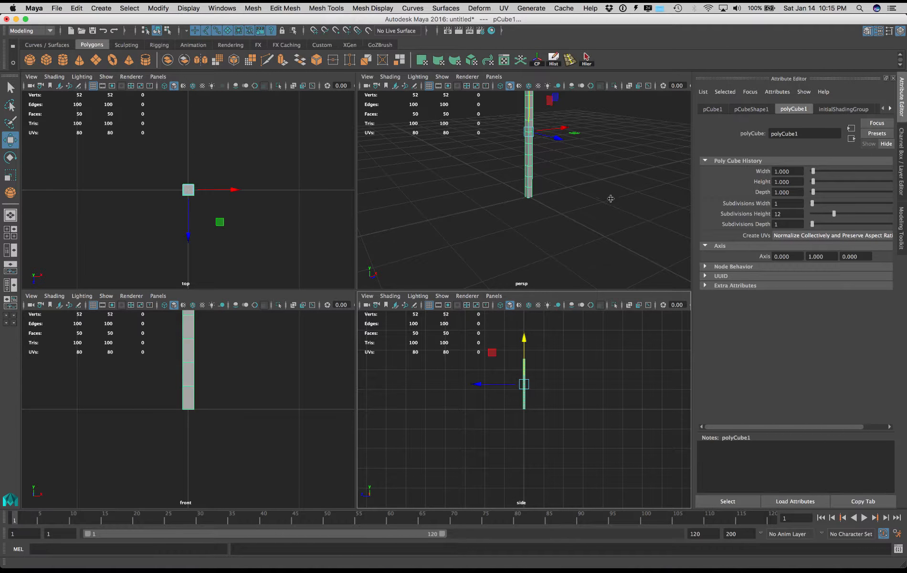
{"action": "key", "text": "space"}
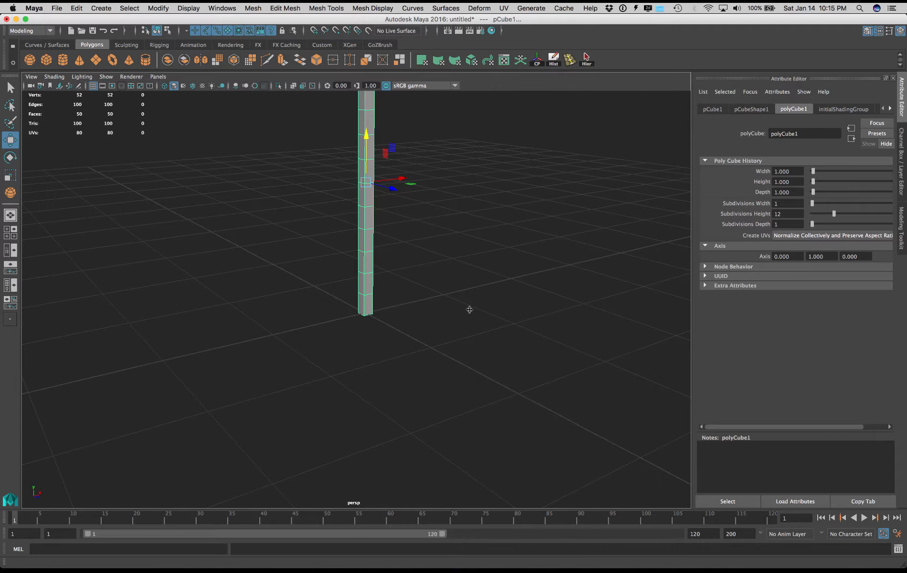
{"action": "left_click_drag", "start_coordinate": [482, 268], "coordinate": [511, 348], "text": "alt"}
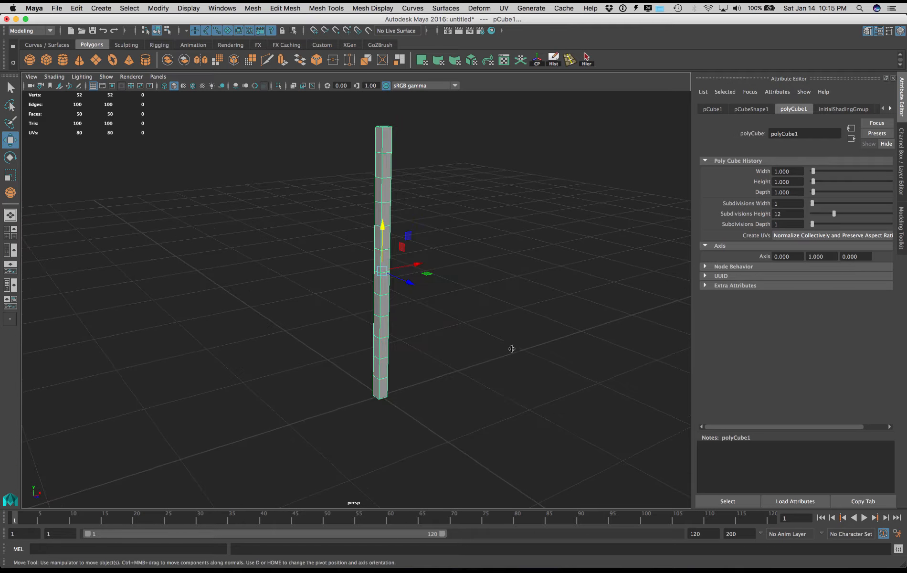
{"action": "middle_click_drag", "start_coordinate": [510, 325], "coordinate": [502, 344], "text": "alt"}
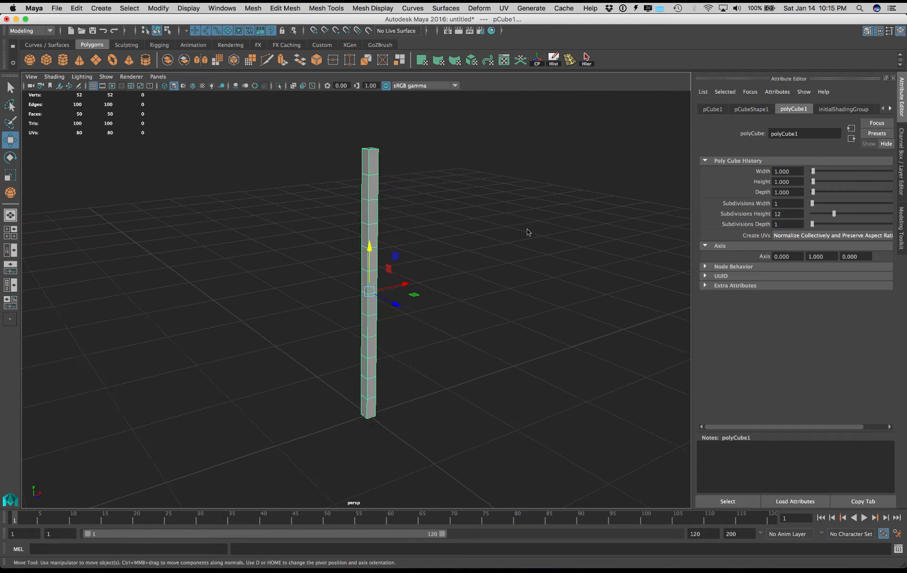
Step: Select four faces on the upper half of the column, one on each side at staggered heights
{"action": "left_click_drag", "start_coordinate": [522, 328], "coordinate": [411, 319], "text": "alt"}
{"action": "left_click", "coordinate": [11, 87]}
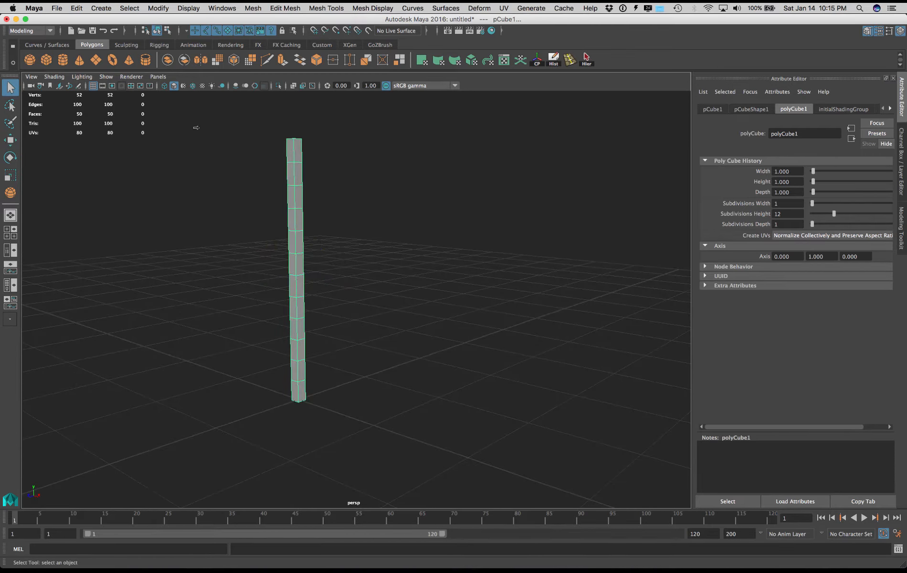
{"action": "right_click_drag", "start_coordinate": [300, 193], "coordinate": [310, 220]}
{"action": "left_click", "coordinate": [299, 195]}
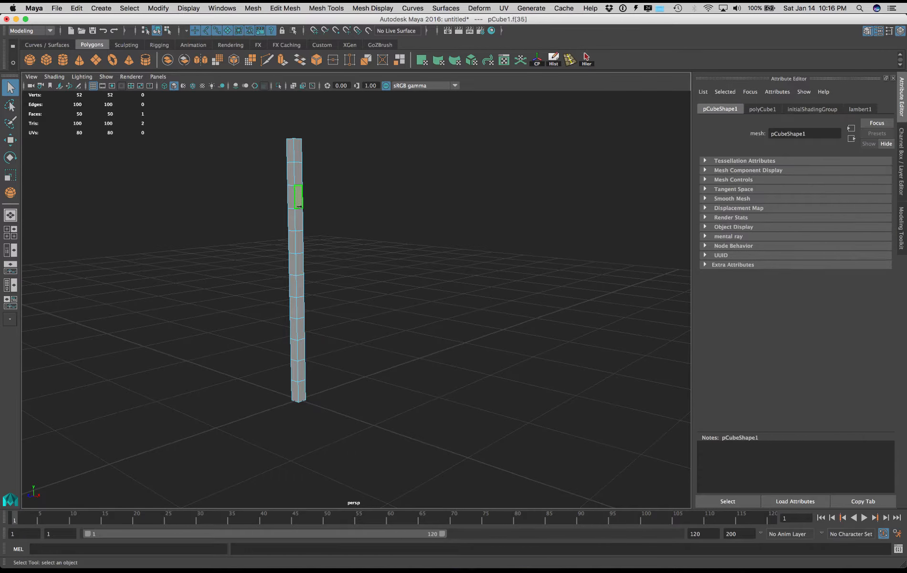
{"action": "left_click", "coordinate": [293, 236], "text": "shift"}
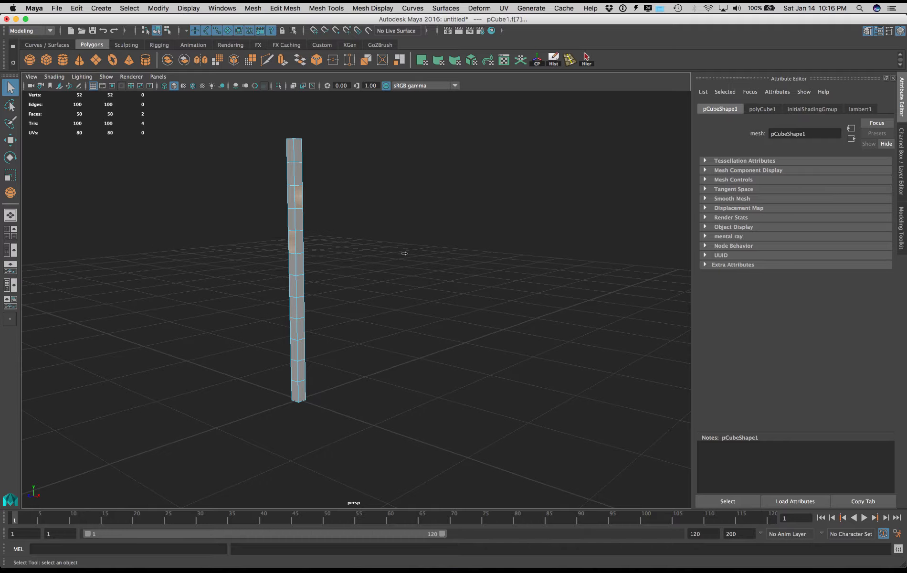
{"action": "left_click_drag", "start_coordinate": [414, 257], "coordinate": [336, 240], "text": "alt"}
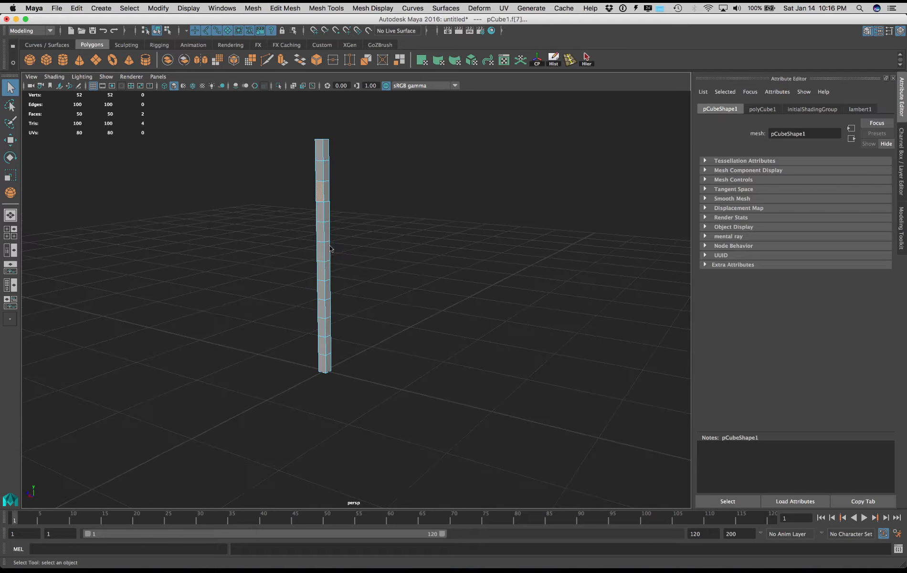
{"action": "left_click", "coordinate": [329, 251], "text": "shift"}
{"action": "left_click_drag", "start_coordinate": [396, 253], "coordinate": [272, 245], "text": "alt"}
{"action": "left_click", "coordinate": [419, 223], "text": "shift"}
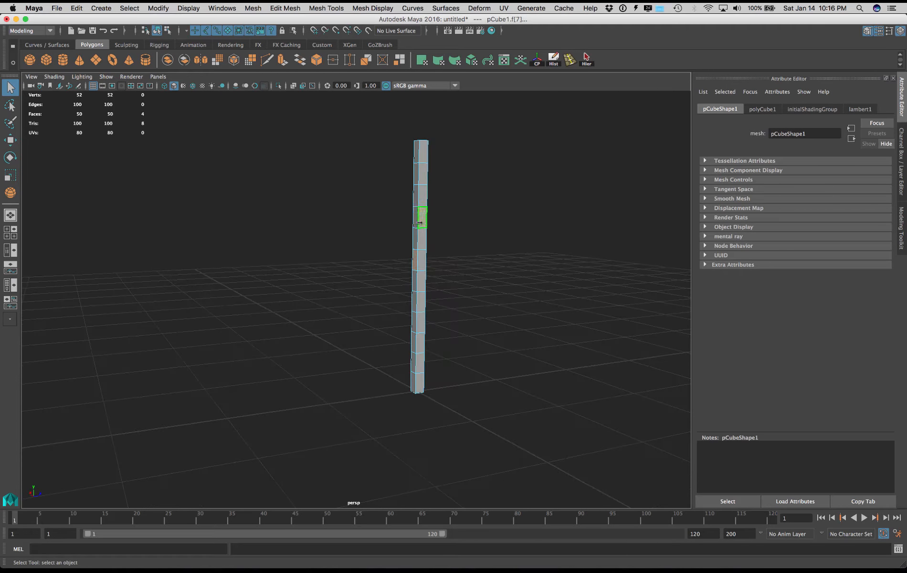
Step: Extrude the four selected faces outward into branches with a local Z translation of about 7.416
{"action": "left_click_drag", "start_coordinate": [419, 222], "coordinate": [442, 289], "text": "alt"}
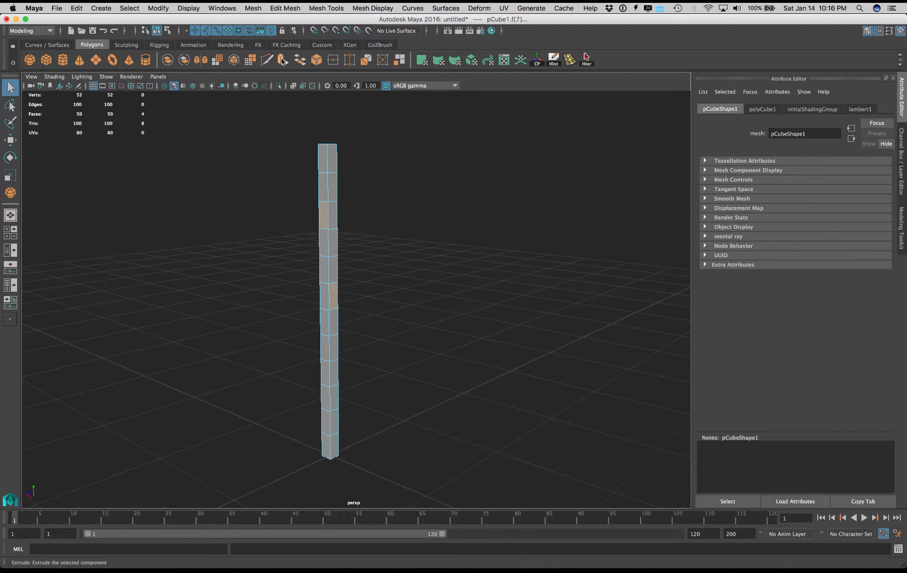
{"action": "left_click", "coordinate": [282, 61]}
{"action": "left_click_drag", "start_coordinate": [227, 343], "coordinate": [269, 344], "text": "alt"}
{"action": "left_click_drag", "start_coordinate": [259, 270], "coordinate": [165, 269]}
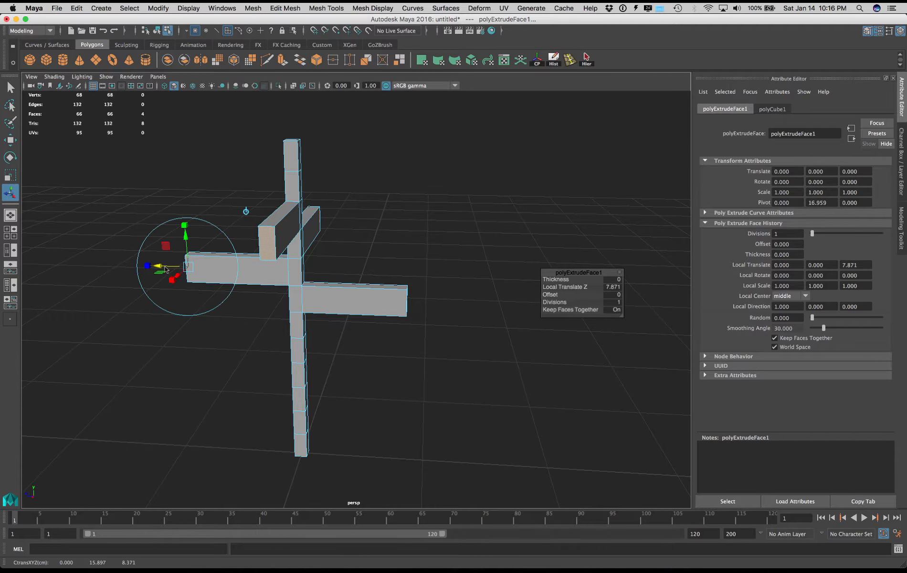
{"action": "left_click_drag", "start_coordinate": [138, 377], "coordinate": [168, 356], "text": "alt"}
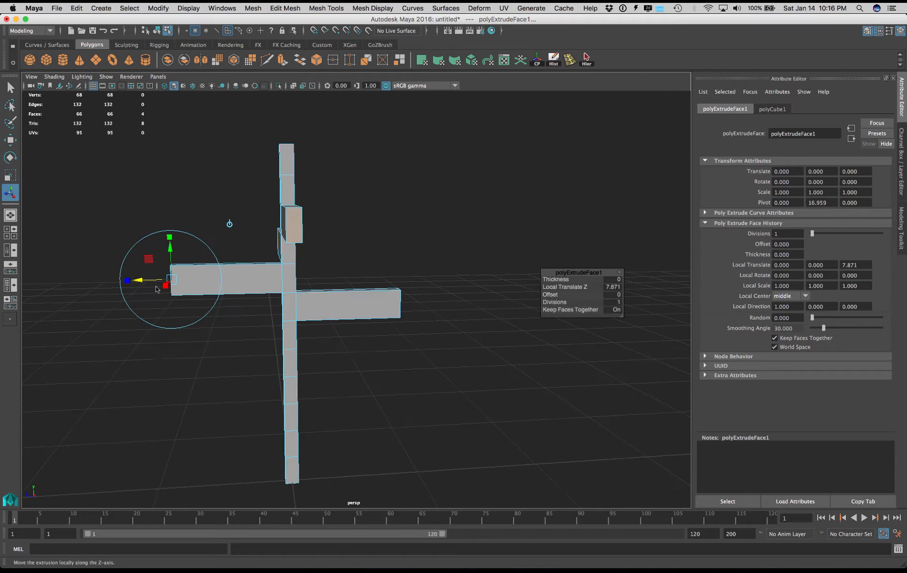
{"action": "left_click_drag", "start_coordinate": [151, 280], "coordinate": [158, 280]}
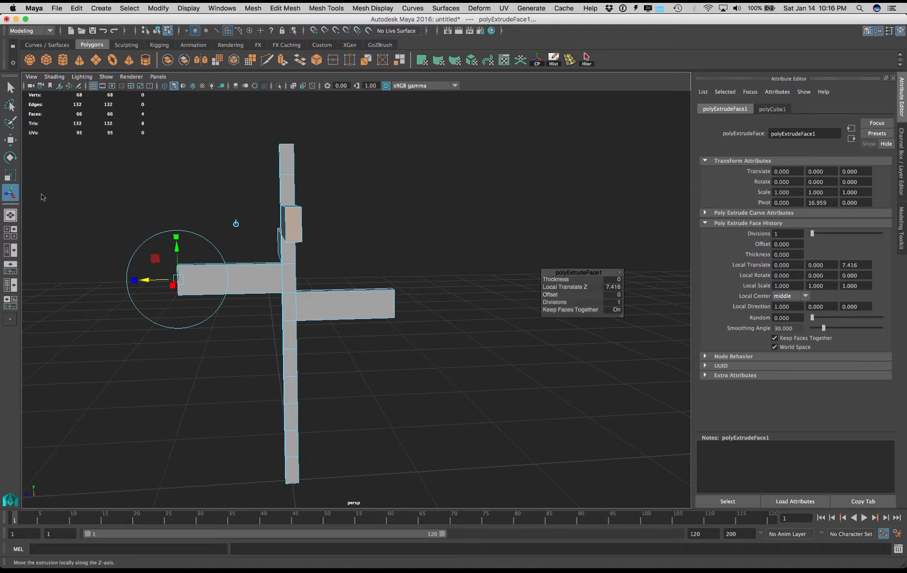
Step: Taper the four branches by scaling their end faces vertically to about 0.33
{"action": "key", "text": "r"}
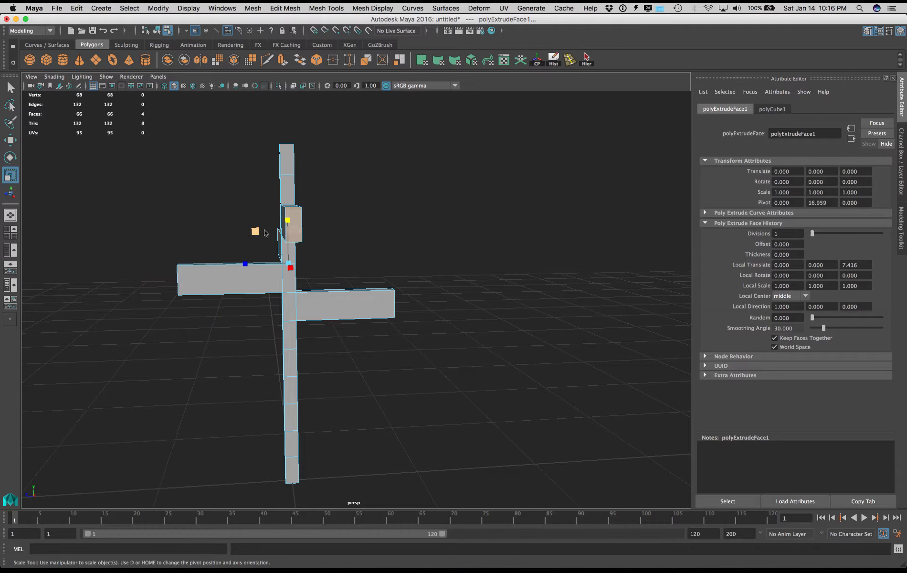
{"action": "left_click_drag", "start_coordinate": [287, 220], "coordinate": [286, 249]}
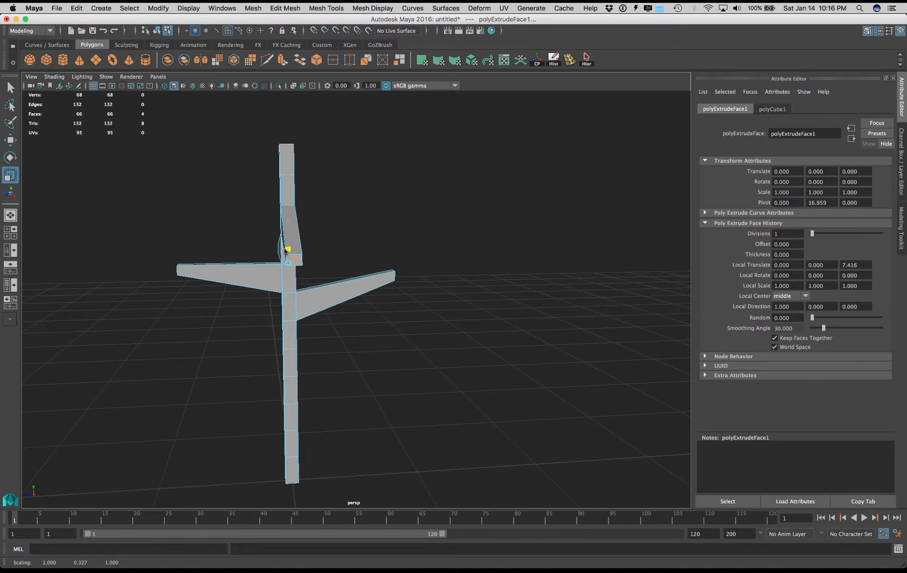
{"action": "left_click_drag", "start_coordinate": [177, 316], "coordinate": [224, 326], "text": "alt"}
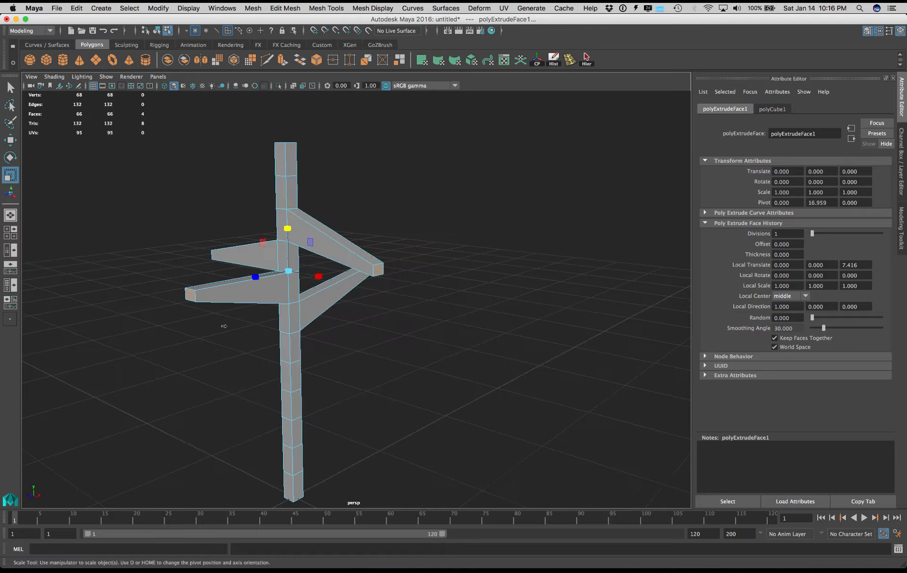
Step: Move the four branch end faces up together so the branches slant upward, then clear the selection
{"action": "left_click", "coordinate": [10, 140]}
{"action": "left_click_drag", "start_coordinate": [289, 226], "coordinate": [289, 187]}
{"action": "left_click", "coordinate": [425, 239]}
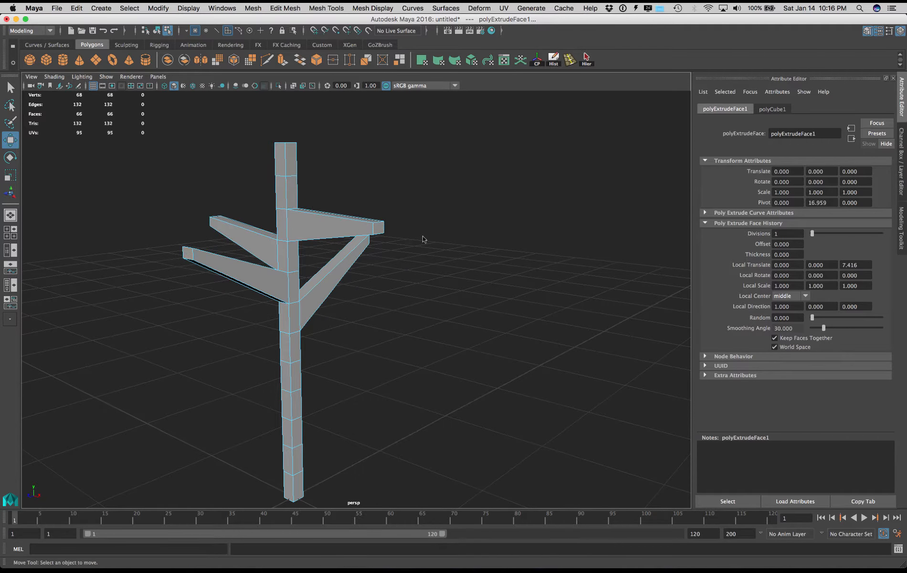
Step: Raise the end face of the highest branch to a height of about 23.4 so it angles more steeply
{"action": "left_click", "coordinate": [377, 227]}
{"action": "left_click_drag", "start_coordinate": [379, 181], "coordinate": [380, 126]}
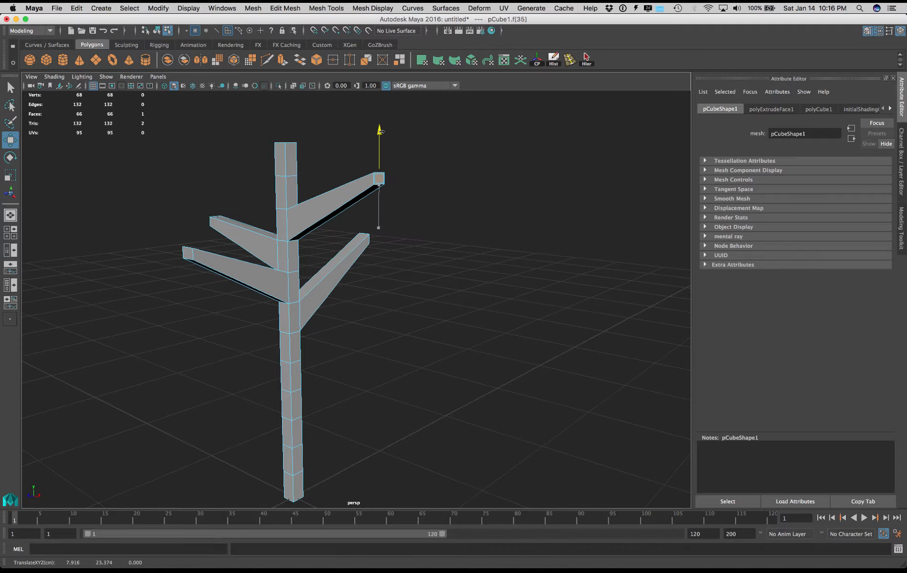
{"action": "left_click_drag", "start_coordinate": [436, 340], "coordinate": [455, 350], "text": "alt"}
{"action": "scroll", "coordinate": [455, 349], "scroll_direction": "down", "scroll_amount": 2}
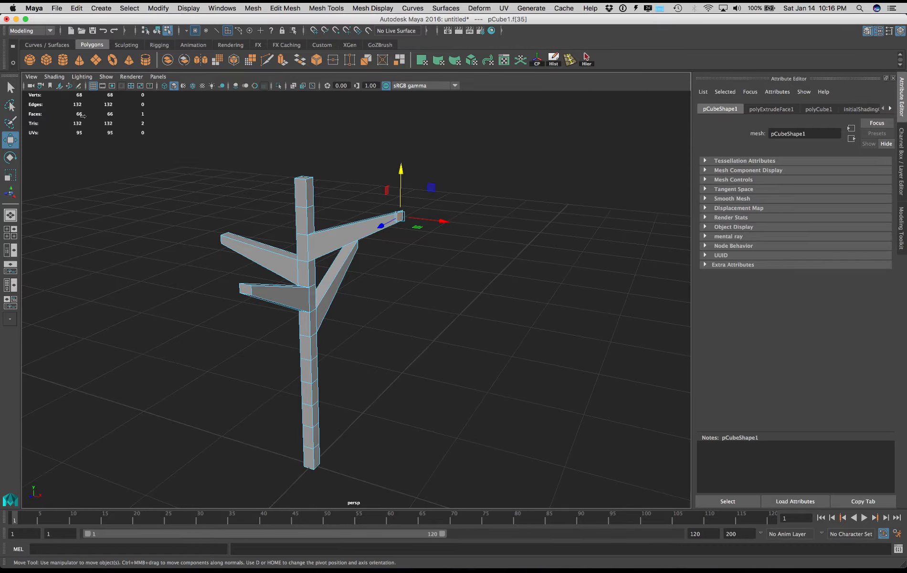
{"action": "mouse_move", "coordinate": [172, 254]}
{"action": "left_mouse_down", "text": "alt"}
{"action": "mouse_move", "coordinate": [205, 255]}
{"action": "mouse_move", "coordinate": [163, 250]}
{"action": "left_mouse_up", "text": "alt"}
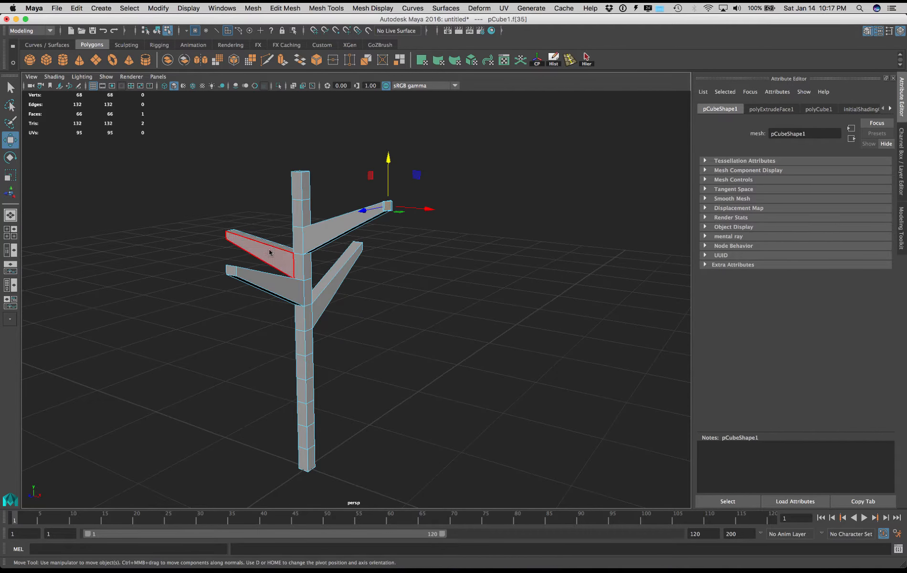
{"action": "left_click_drag", "start_coordinate": [372, 338], "coordinate": [378, 365], "text": "alt"}
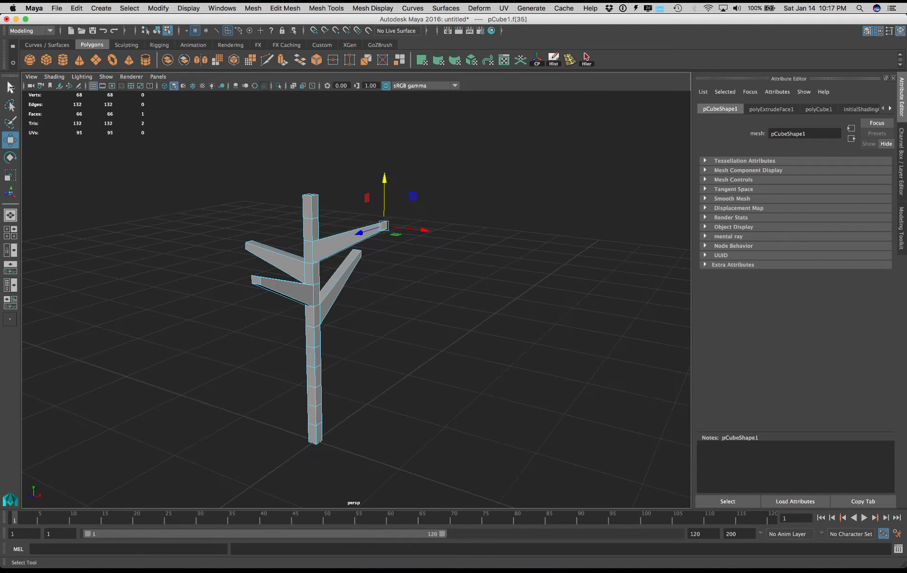
Step: Return to object selection and smooth the entire tree mesh with one division level
{"action": "left_click", "coordinate": [10, 87]}
{"action": "right_click_drag", "start_coordinate": [312, 213], "coordinate": [347, 199]}
{"action": "left_click", "coordinate": [313, 205]}
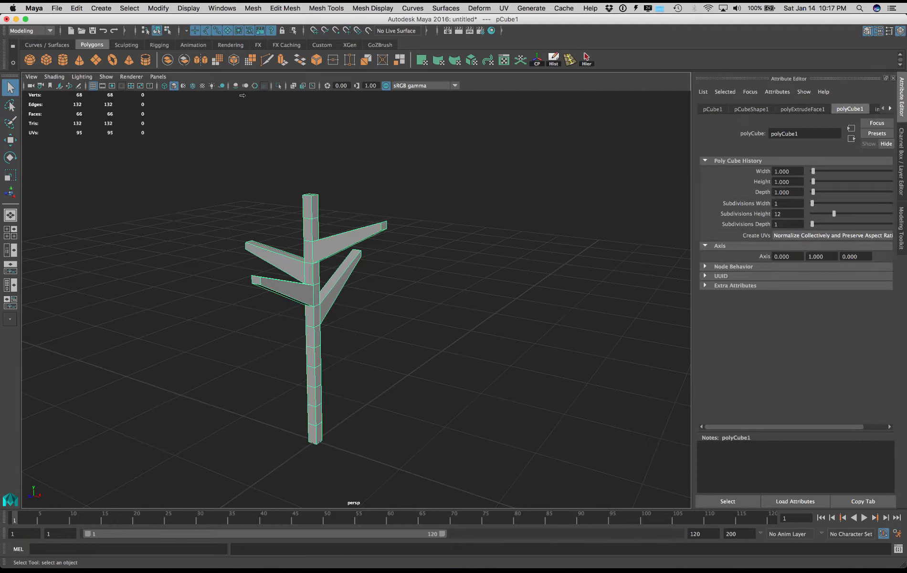
{"action": "left_click", "coordinate": [253, 9]}
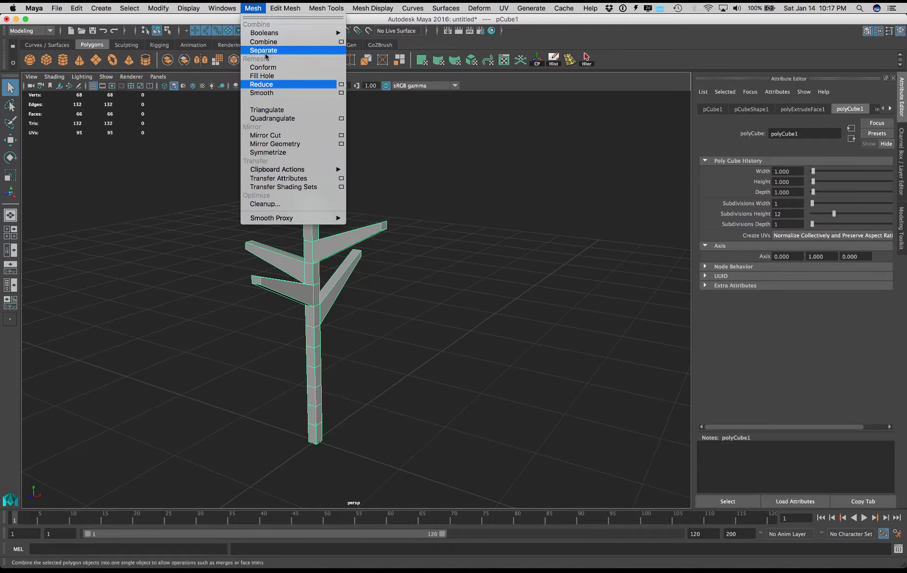
{"action": "left_click", "coordinate": [265, 93]}
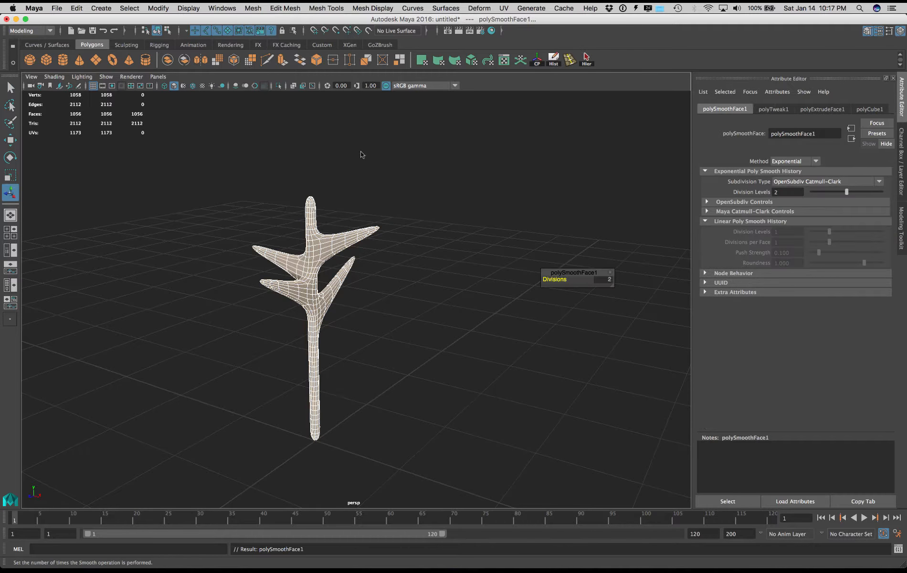
{"action": "left_click_drag", "start_coordinate": [556, 283], "coordinate": [552, 282]}
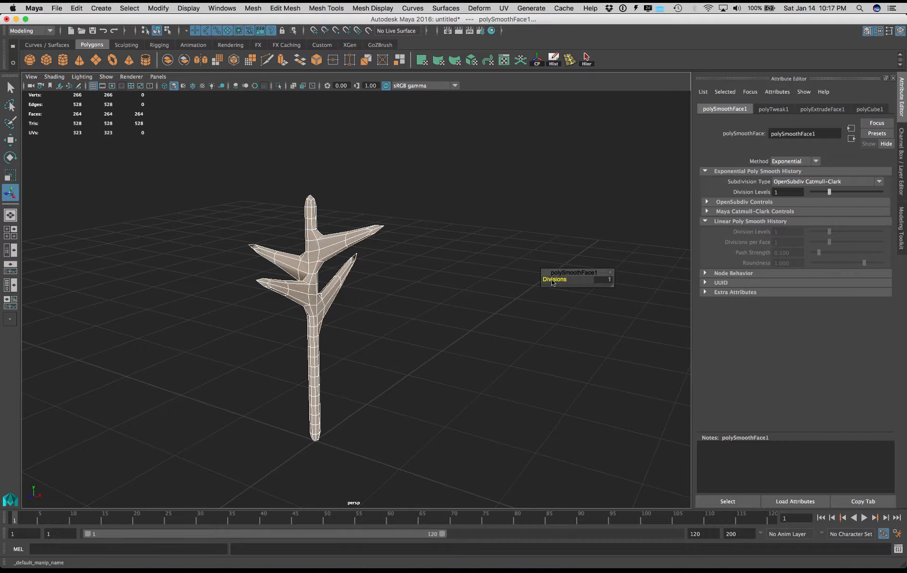
{"action": "left_click_drag", "start_coordinate": [445, 310], "coordinate": [414, 295], "text": "alt"}
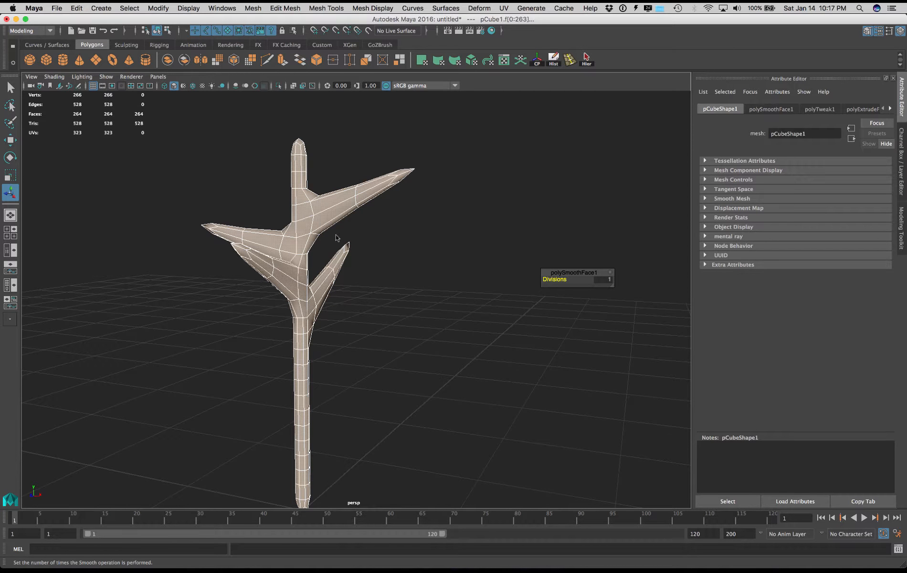
{"action": "left_click_drag", "start_coordinate": [392, 252], "coordinate": [351, 225], "text": "alt"}
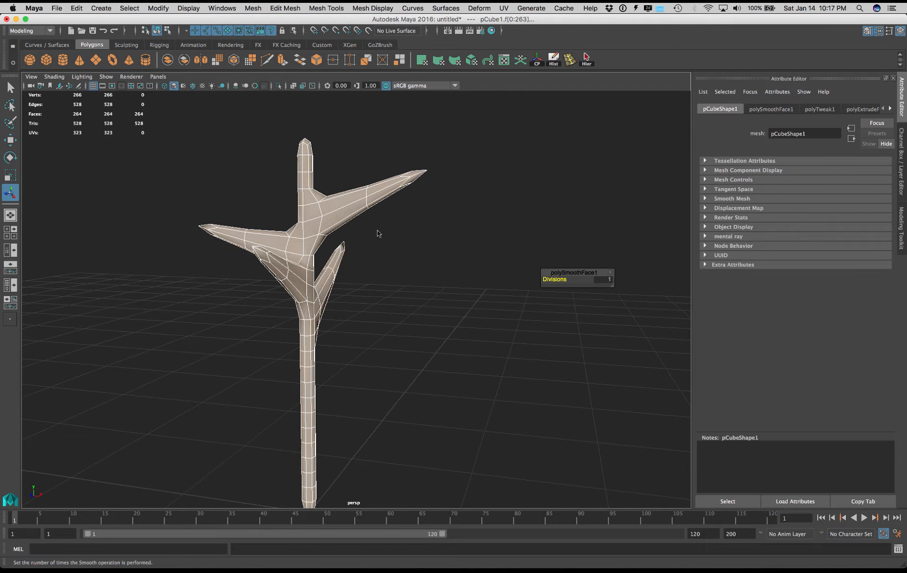
Step: Undo the smoothing of the tree mesh
{"action": "key", "text": "z"}
{"action": "key", "text": "z"}
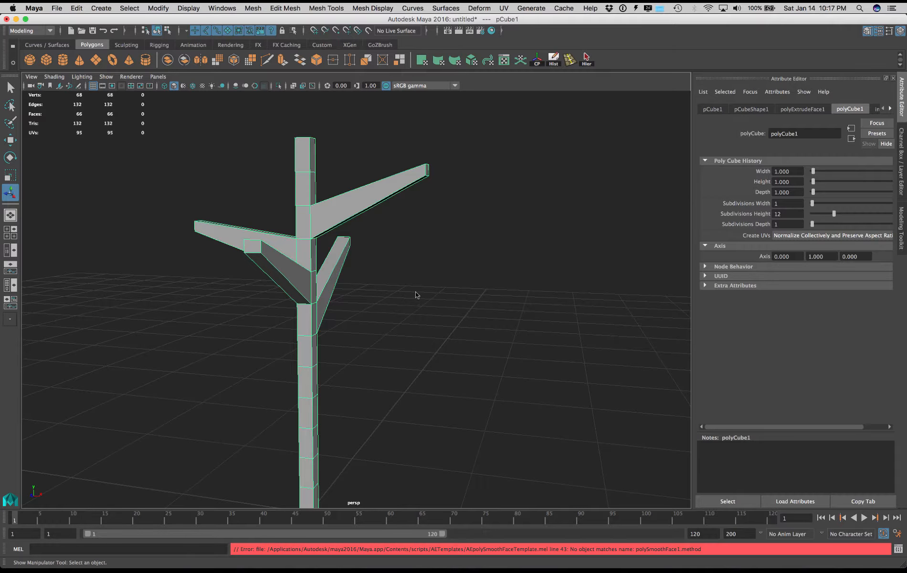
{"action": "left_click_drag", "start_coordinate": [415, 295], "coordinate": [455, 294], "text": "alt"}
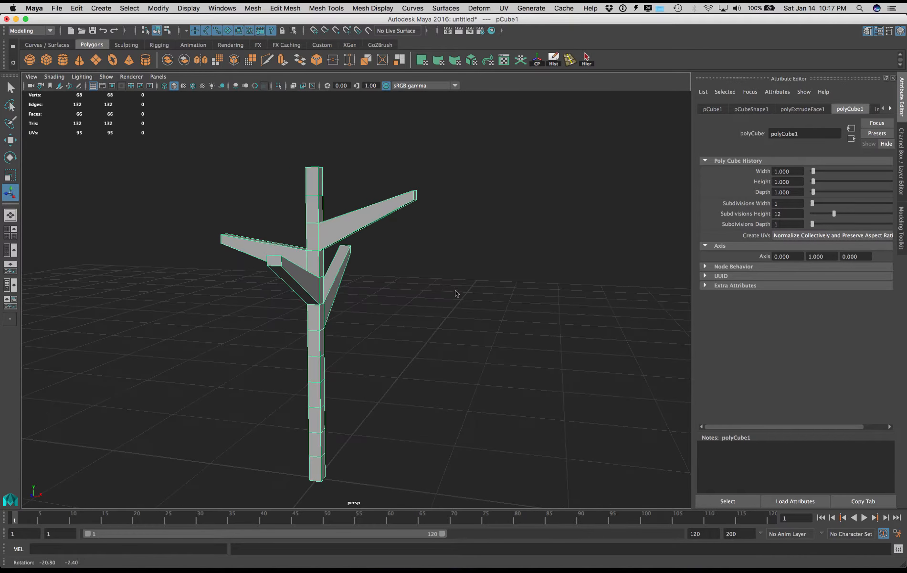
Step: Insert an edge loop close to the trunk on each of the four branches, using relative distance from edge
{"action": "left_click", "coordinate": [331, 9]}
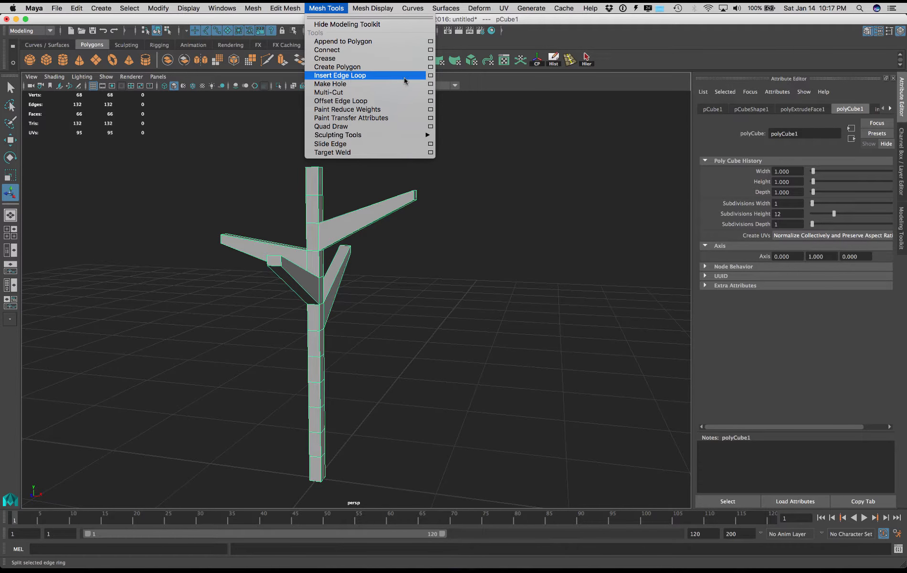
{"action": "left_click", "coordinate": [430, 76]}
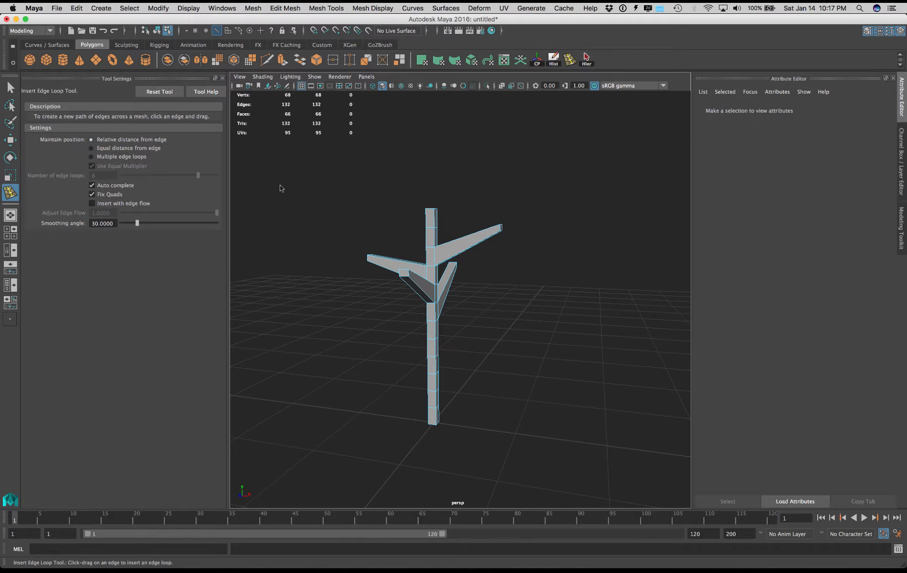
{"action": "scroll", "coordinate": [536, 315], "scroll_direction": "up", "scroll_amount": 5}
{"action": "left_click_drag", "start_coordinate": [511, 236], "coordinate": [509, 233], "text": "alt"}
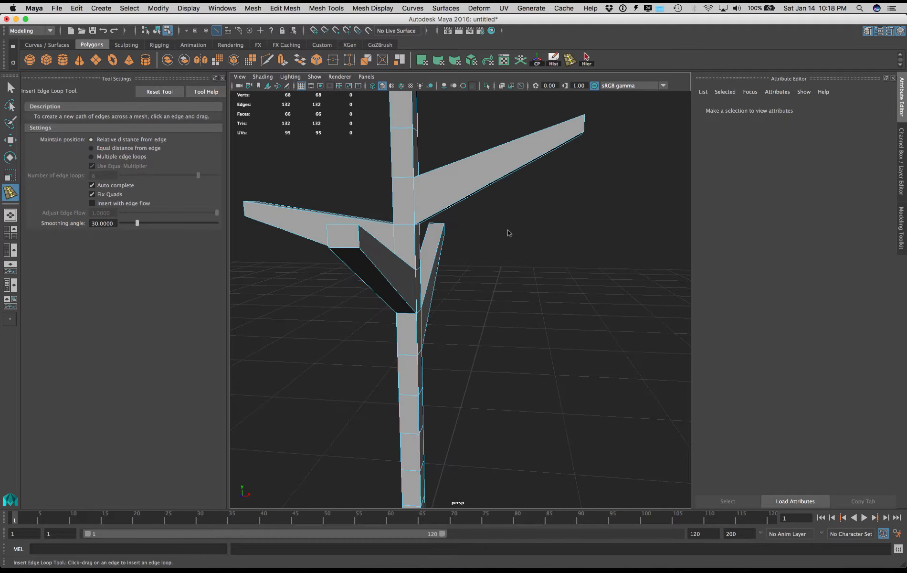
{"action": "left_click", "coordinate": [418, 177]}
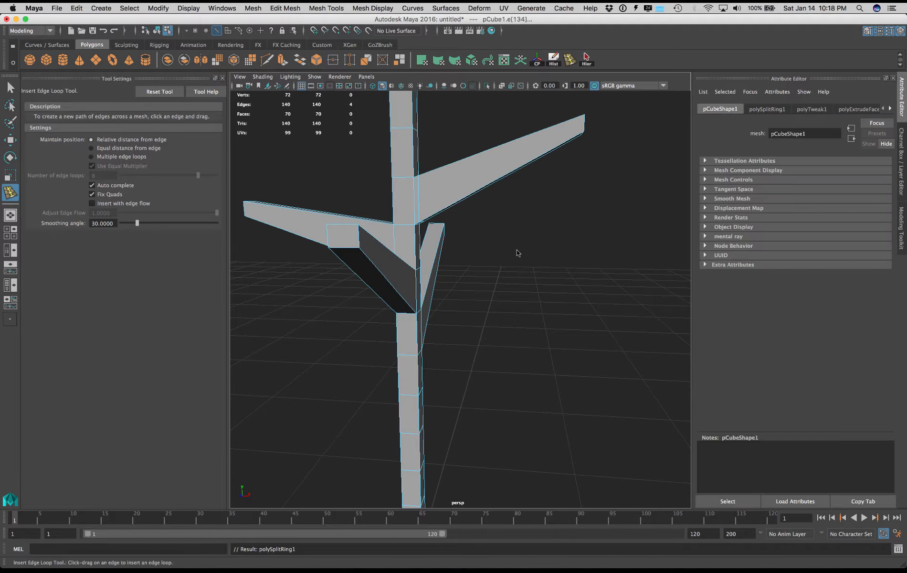
{"action": "left_click_drag", "start_coordinate": [516, 253], "coordinate": [404, 291], "text": "alt"}
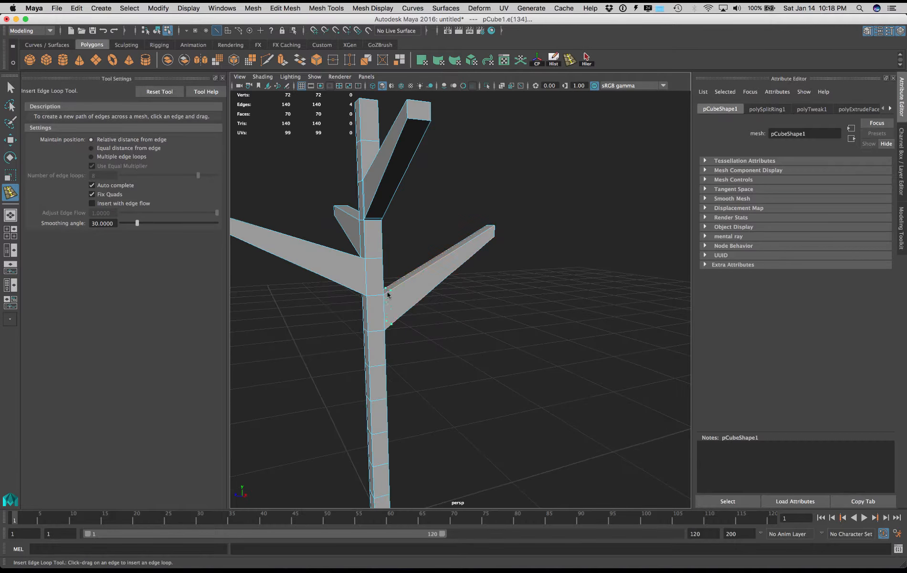
{"action": "left_click", "coordinate": [390, 295]}
{"action": "left_click_drag", "start_coordinate": [435, 334], "coordinate": [361, 261], "text": "alt"}
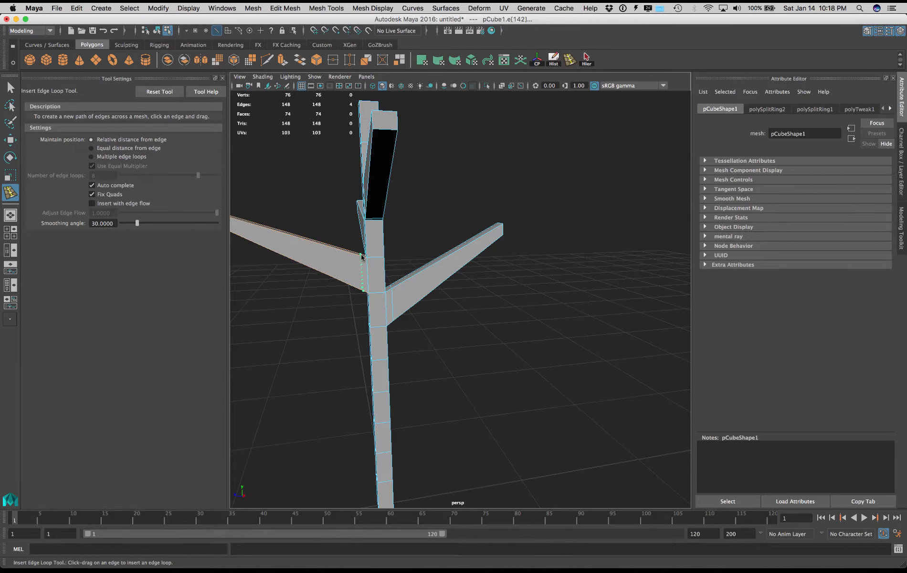
{"action": "left_click", "coordinate": [362, 256]}
{"action": "left_click_drag", "start_coordinate": [520, 348], "coordinate": [411, 356], "text": "alt"}
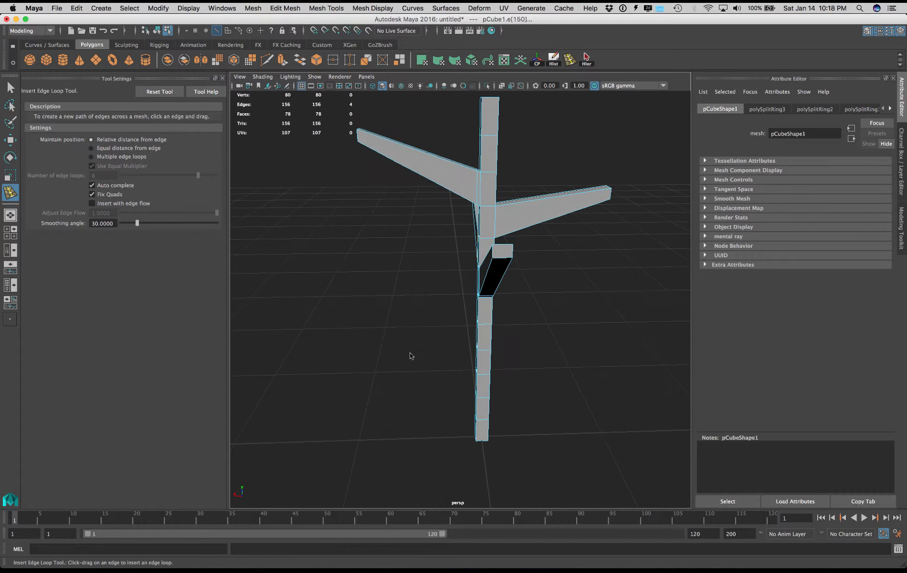
{"action": "left_click", "coordinate": [500, 206]}
Step: Return to object selection, deselect the tree and show its wireframe over the shaded surface
{"action": "left_click", "coordinate": [10, 87]}
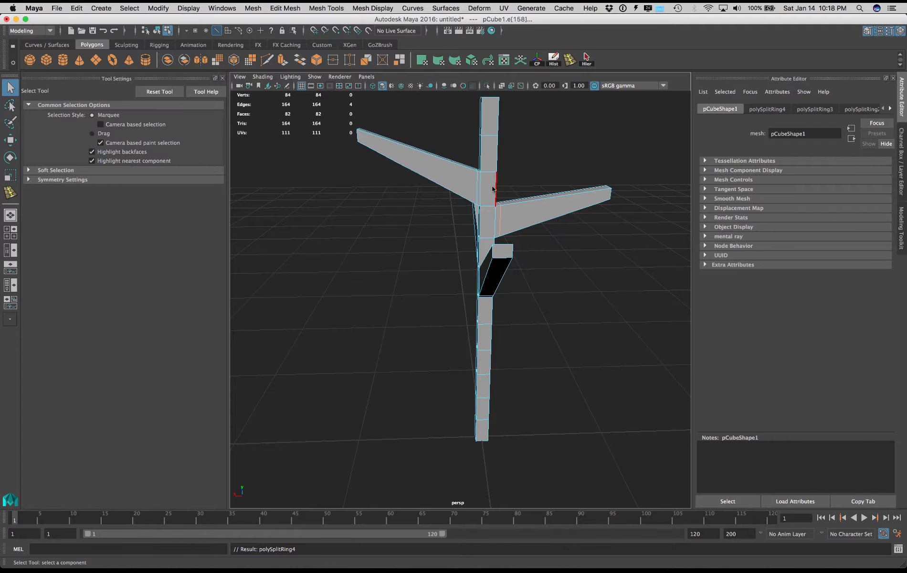
{"action": "right_click_drag", "start_coordinate": [494, 186], "coordinate": [528, 172]}
{"action": "scroll", "coordinate": [544, 277], "scroll_direction": "down", "scroll_amount": 3}
{"action": "left_click_drag", "start_coordinate": [544, 276], "coordinate": [596, 293], "text": "alt"}
{"action": "left_click", "coordinate": [548, 281]}
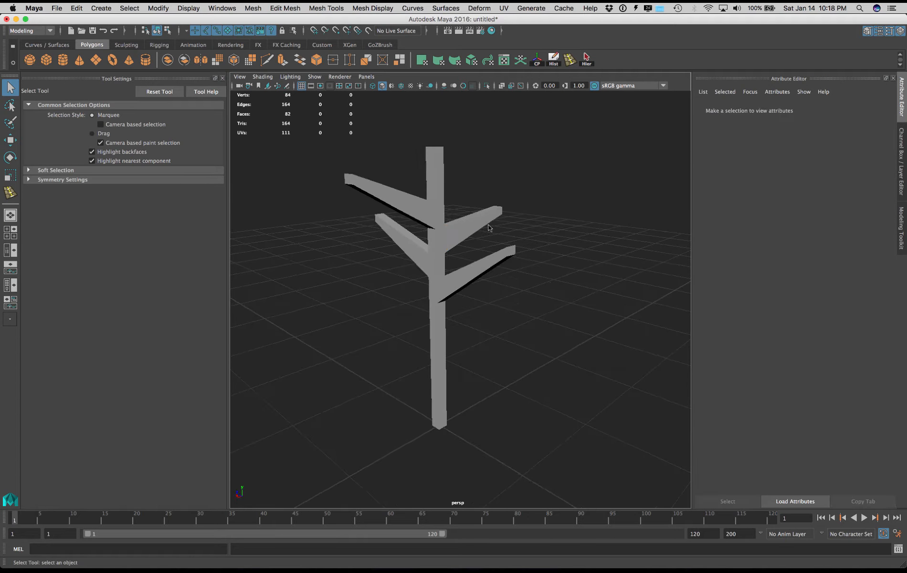
{"action": "left_click", "coordinate": [401, 86]}
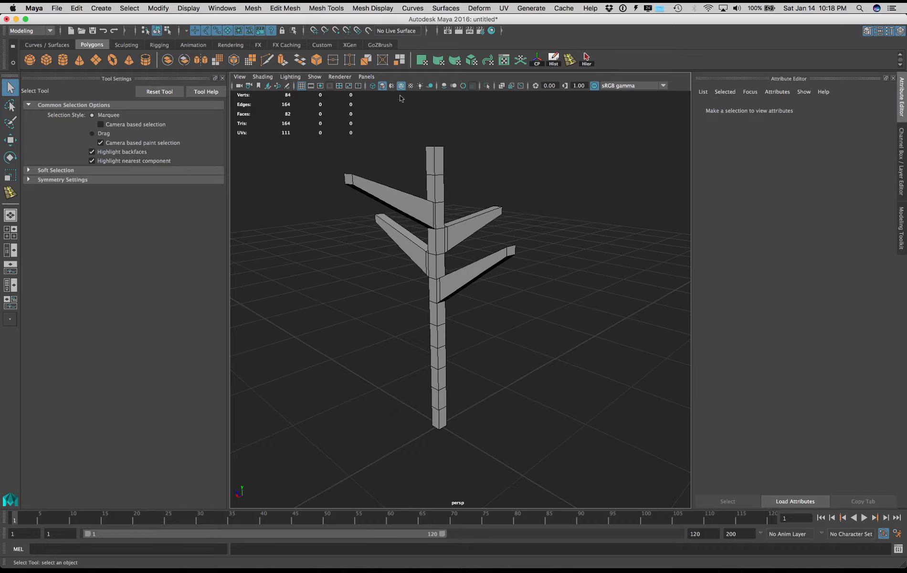
{"action": "left_click_drag", "start_coordinate": [612, 267], "coordinate": [564, 268], "text": "alt"}
{"action": "left_click_drag", "start_coordinate": [615, 269], "coordinate": [510, 257], "text": "alt"}
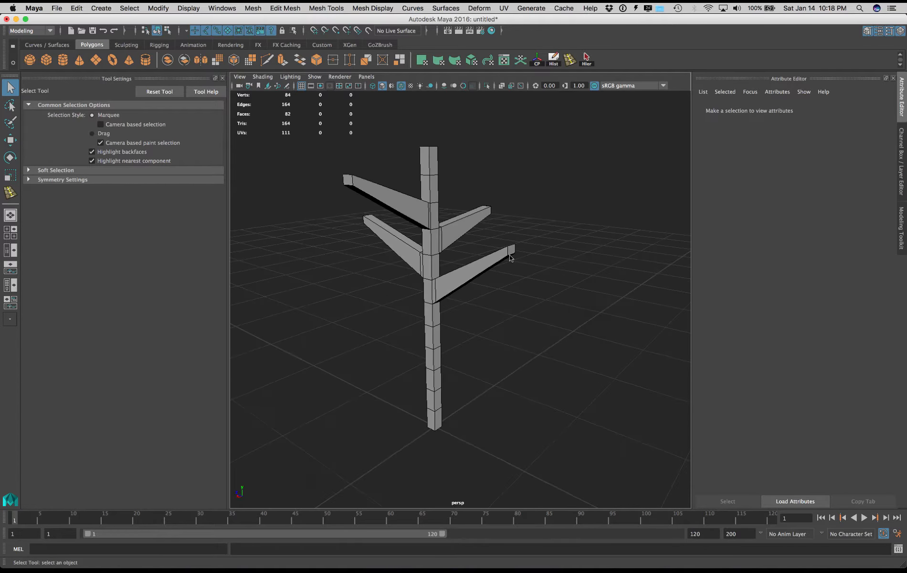
Step: Smooth the whole tree mesh with the new edge loops and set the divisions to 1
{"action": "left_click", "coordinate": [223, 78]}
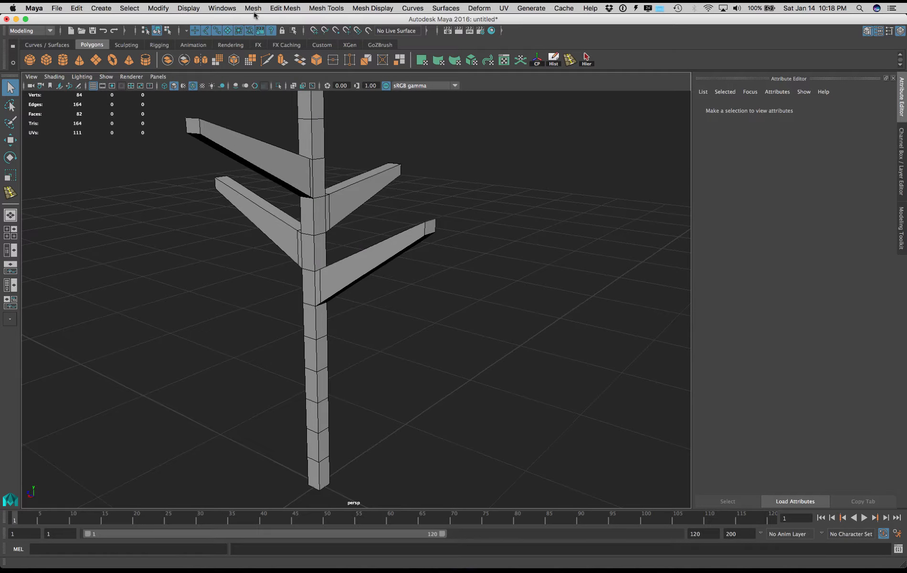
{"action": "left_click", "coordinate": [255, 14]}
{"action": "left_click", "coordinate": [262, 94]}
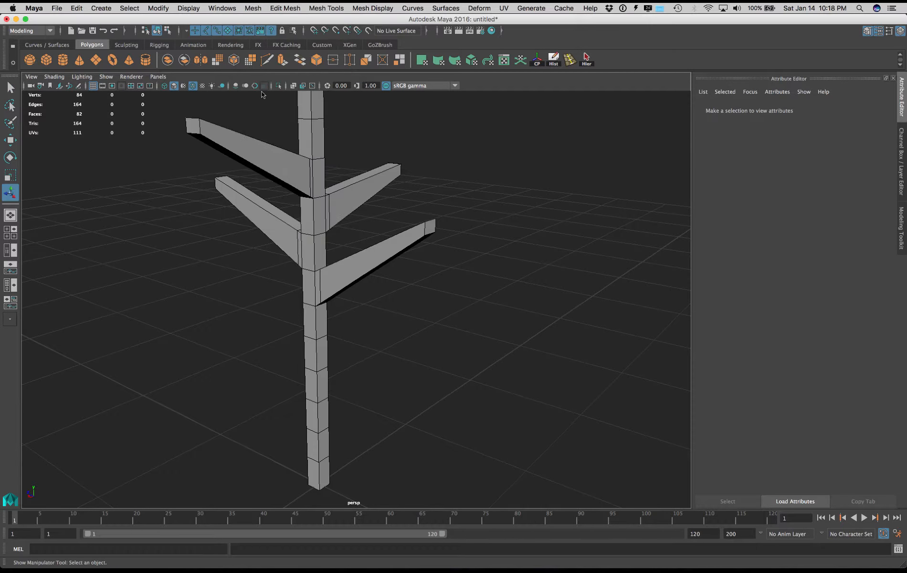
{"action": "left_click", "coordinate": [300, 155]}
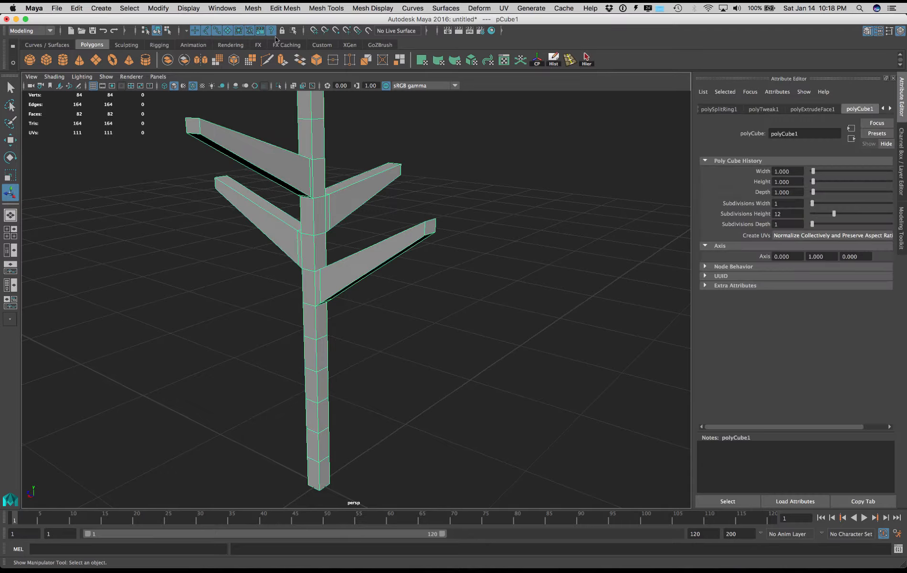
{"action": "left_click", "coordinate": [254, 9]}
{"action": "left_click", "coordinate": [264, 90]}
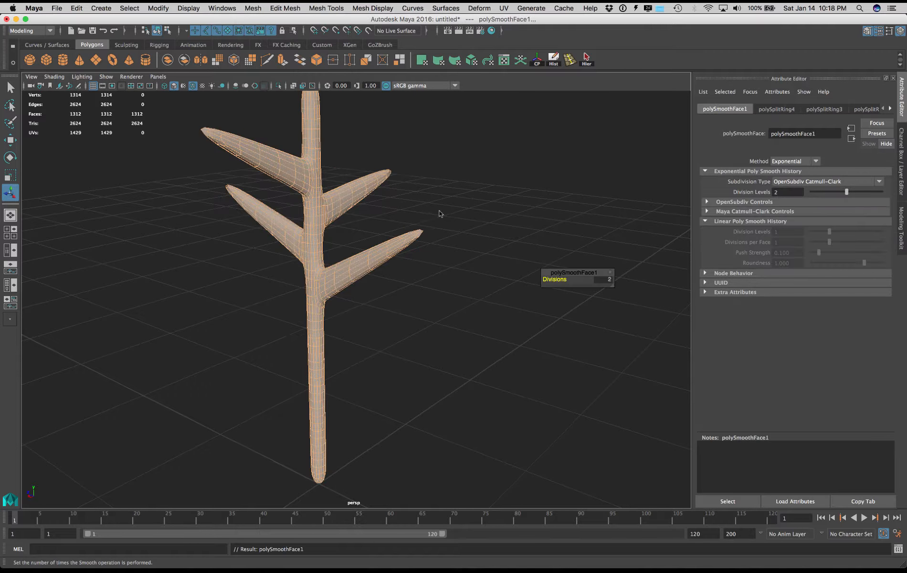
{"action": "left_click_drag", "start_coordinate": [556, 283], "coordinate": [545, 281]}
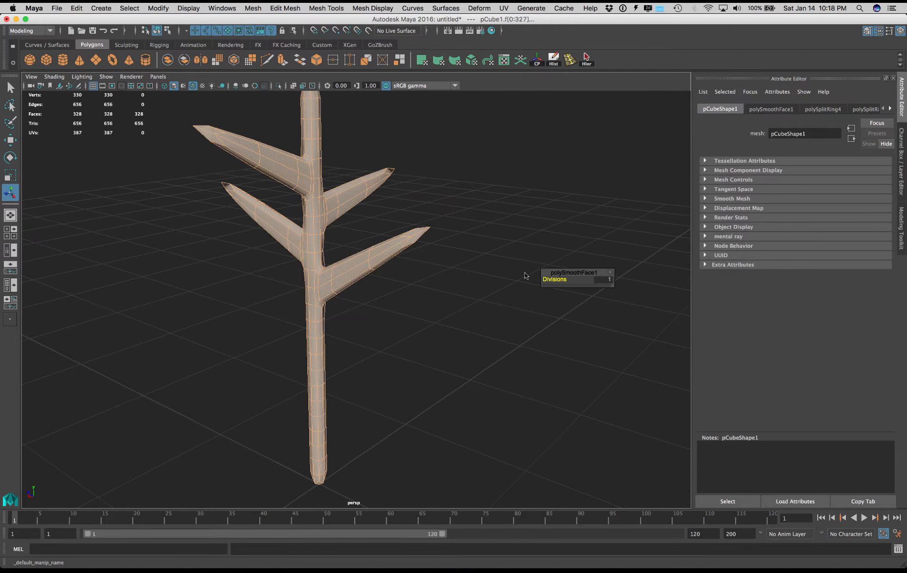
{"action": "left_click_drag", "start_coordinate": [491, 291], "coordinate": [453, 298], "text": "alt"}
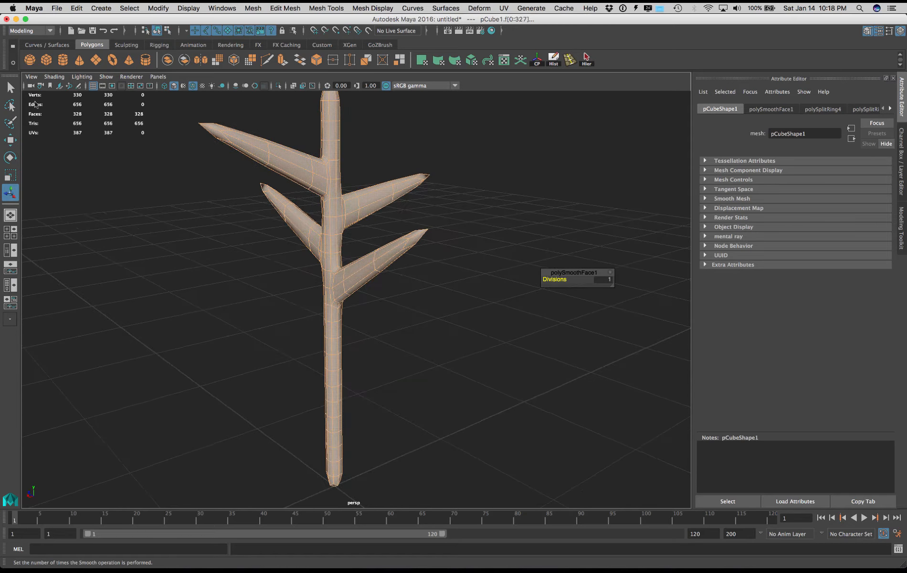
Step: Switch the smoothed tree to edge selection and select the two edges beneath the base of the second-highest branch
{"action": "left_click", "coordinate": [15, 89]}
{"action": "key", "text": "F8"}
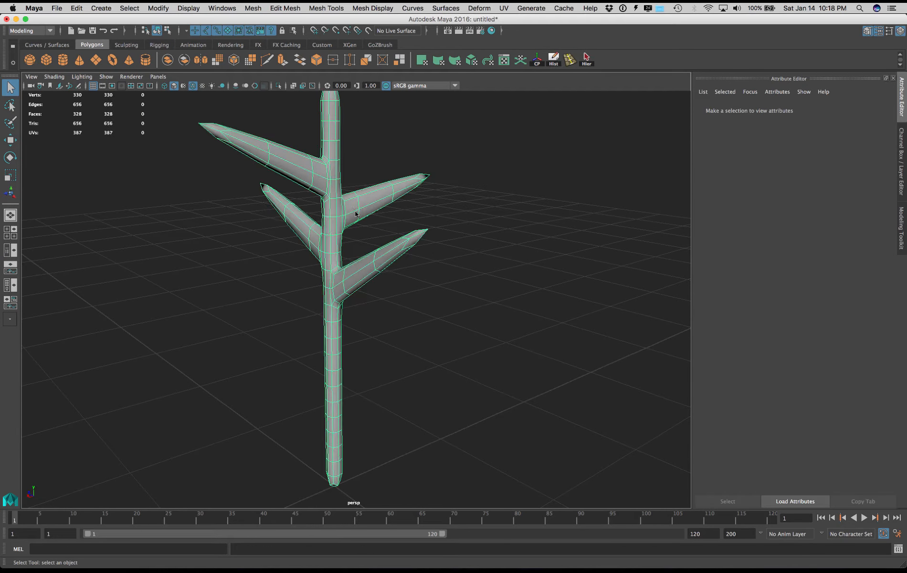
{"action": "left_click_drag", "start_coordinate": [458, 237], "coordinate": [403, 223], "text": "alt"}
{"action": "scroll", "coordinate": [454, 249], "scroll_direction": "up", "scroll_amount": 10}
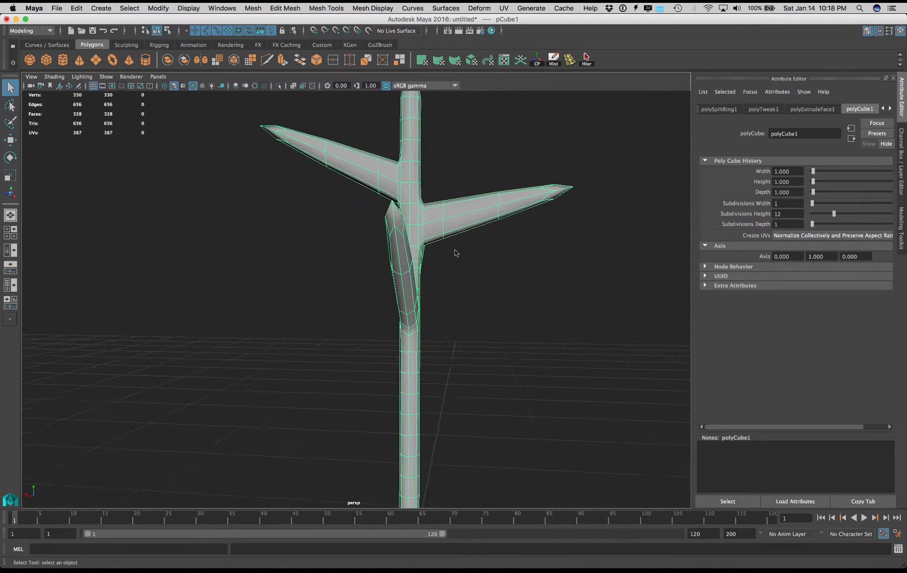
{"action": "right_click_drag", "start_coordinate": [496, 197], "coordinate": [500, 176]}
{"action": "left_click_drag", "start_coordinate": [593, 322], "coordinate": [562, 232], "text": "alt"}
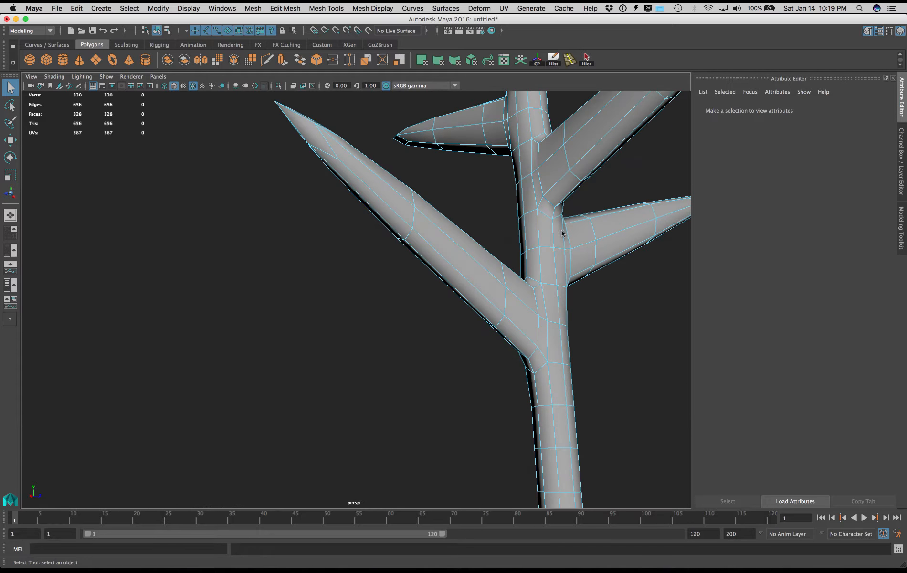
{"action": "left_click", "coordinate": [554, 205]}
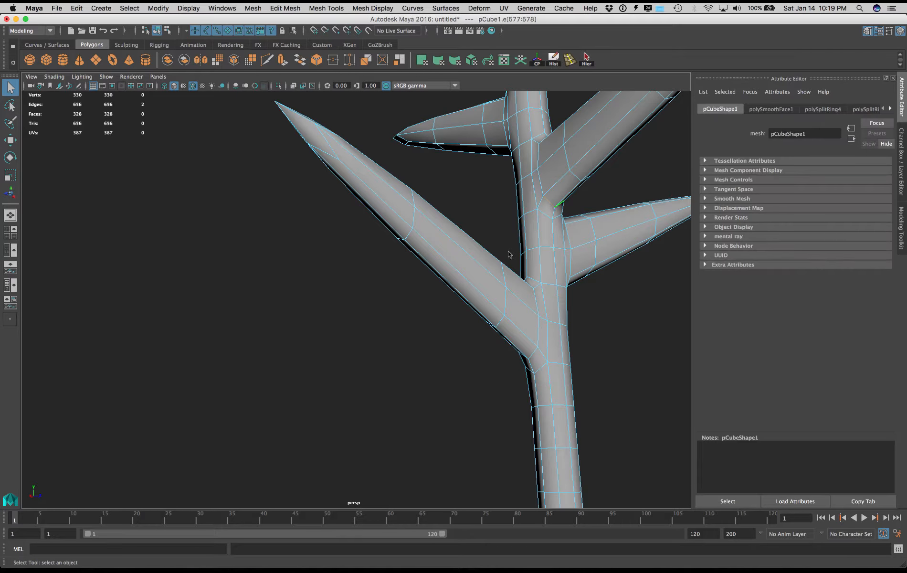
{"action": "left_click_drag", "start_coordinate": [509, 255], "coordinate": [455, 413], "text": "alt"}
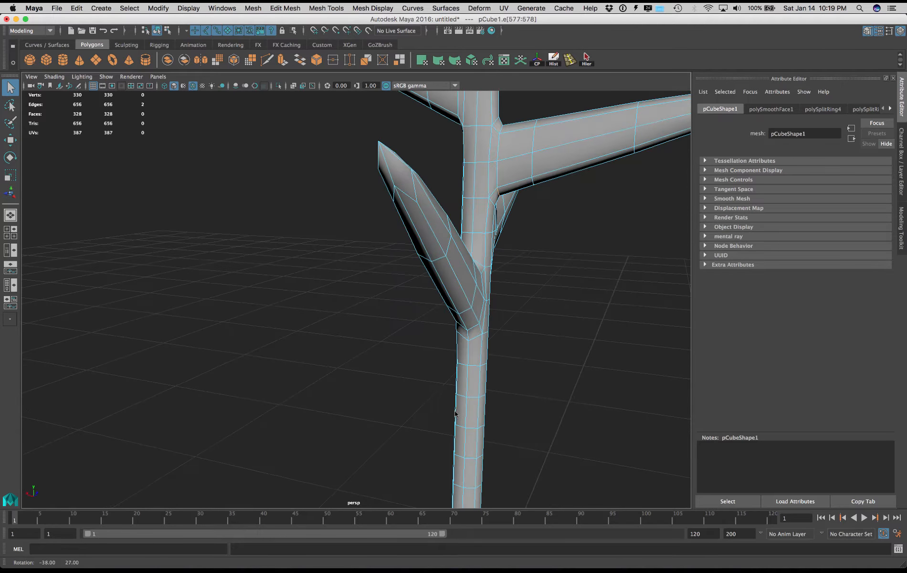
Step: Enable soft selection for the Move tool with a falloff radius of 1.00
{"action": "left_click", "coordinate": [10, 139]}
{"action": "double_click", "coordinate": [9, 139]}
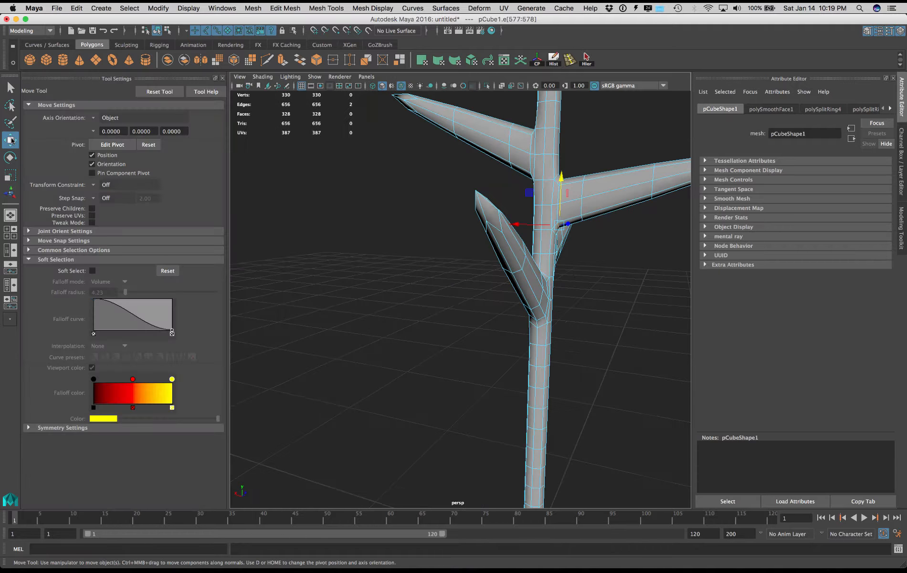
{"action": "left_click", "coordinate": [92, 270]}
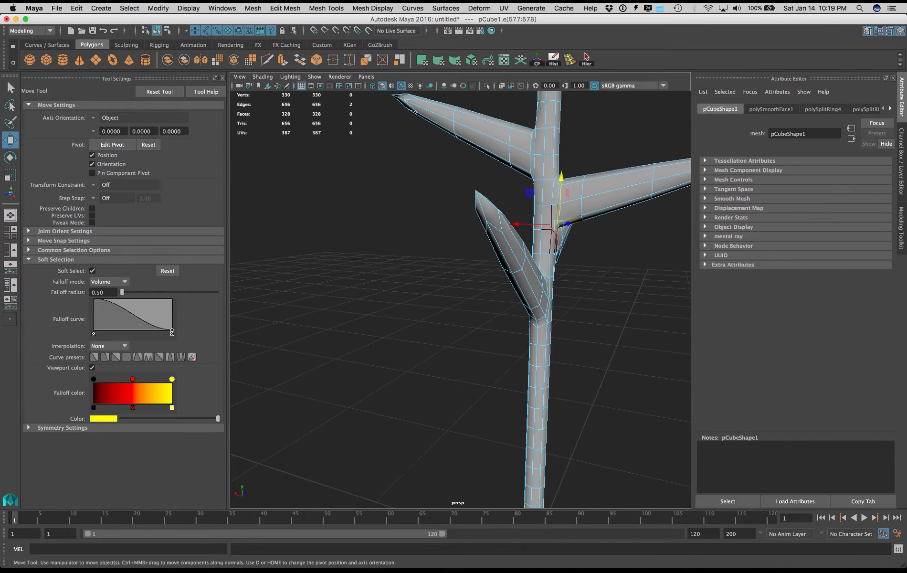
{"action": "key", "text": "Return"}
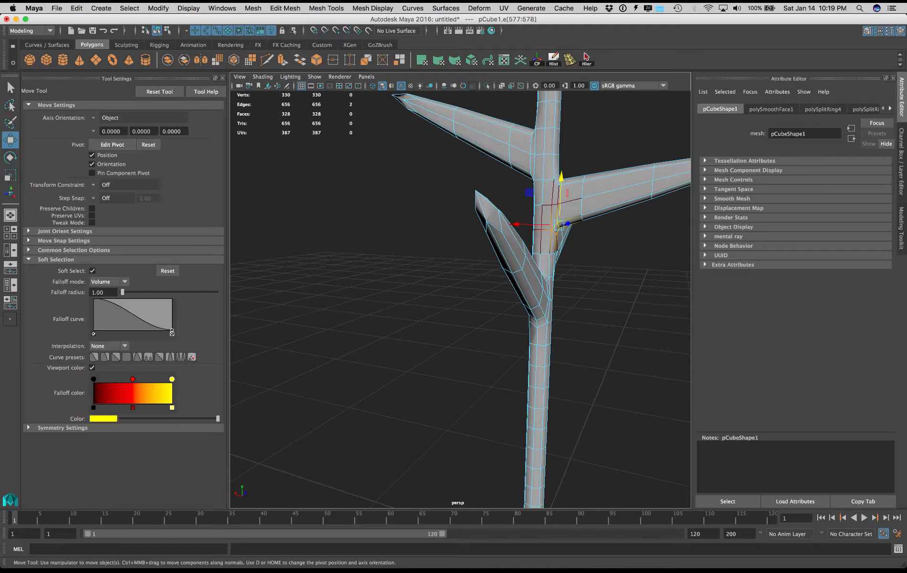
Step: Raise the edges beneath the branch base with a falloff radius of 3.00 and lift that branch's tip to a height of about 20.7
{"action": "left_click_drag", "start_coordinate": [561, 177], "coordinate": [562, 161]}
{"action": "key", "text": "super+z"}
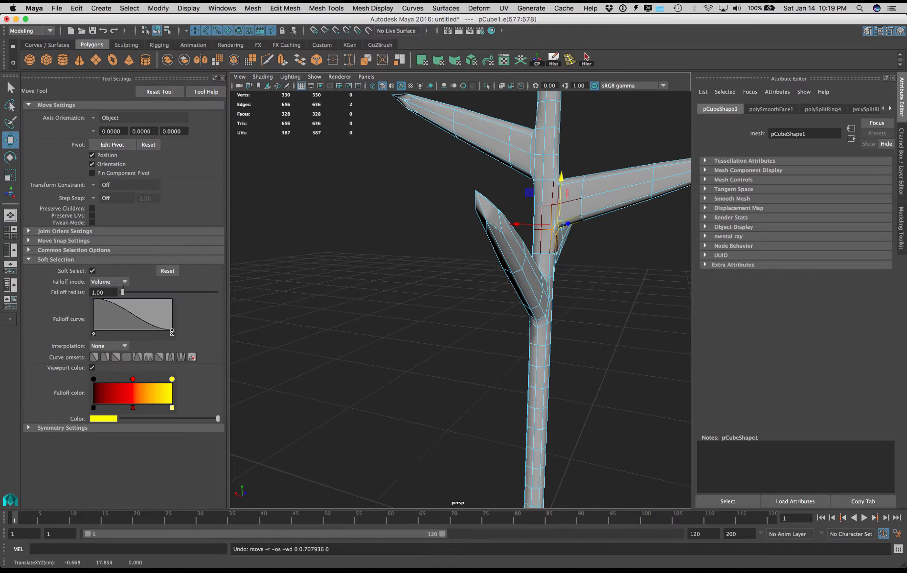
{"action": "mouse_move", "coordinate": [561, 178]}
{"action": "left_mouse_down"}
{"action": "mouse_move", "coordinate": [562, 150]}
{"action": "mouse_move", "coordinate": [577, 152]}
{"action": "mouse_move", "coordinate": [546, 155]}
{"action": "mouse_move", "coordinate": [557, 161]}
{"action": "left_mouse_up"}
{"action": "scroll", "coordinate": [562, 150], "scroll_direction": "down", "scroll_amount": 4}
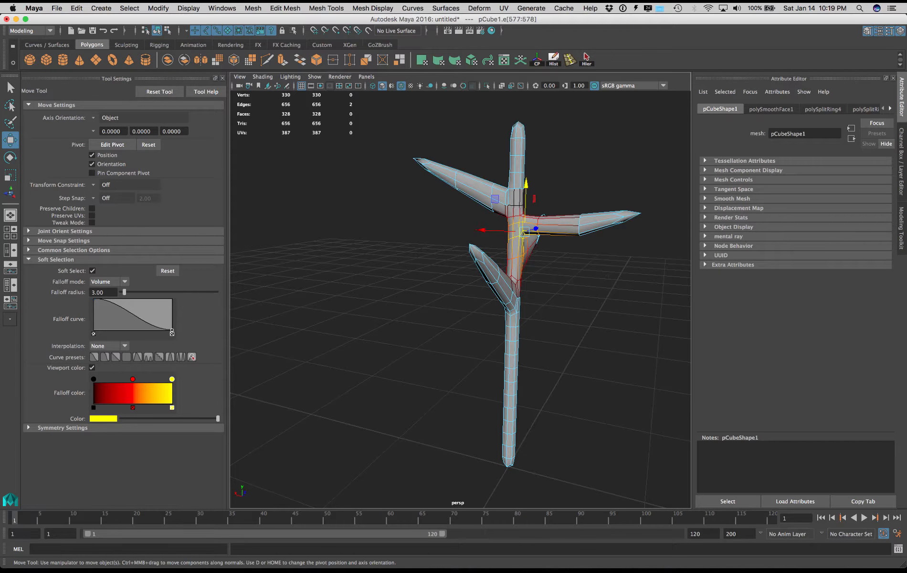
{"action": "left_click_drag", "start_coordinate": [652, 203], "coordinate": [636, 230]}
{"action": "left_click_drag", "start_coordinate": [636, 189], "coordinate": [637, 168]}
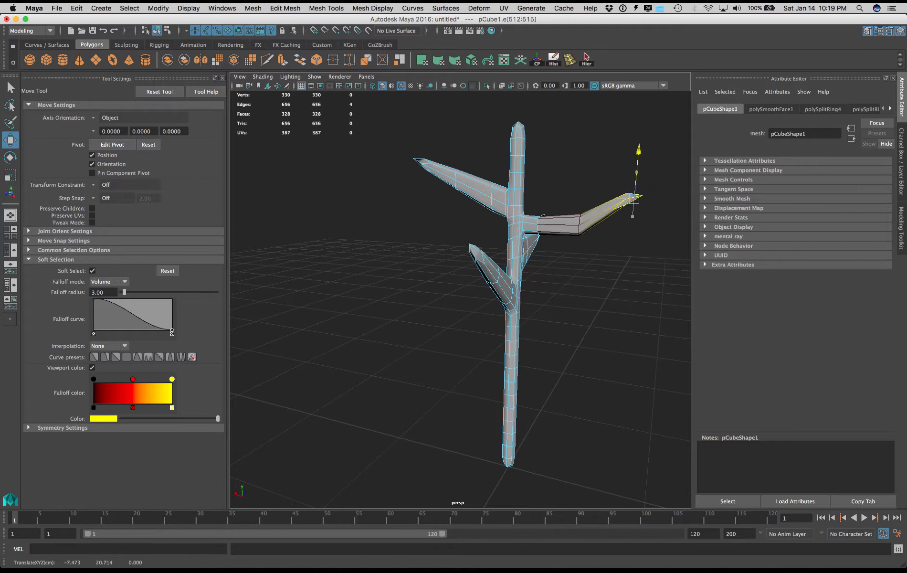
Step: Select and raise the two edges beneath the base of the next lower branch
{"action": "left_click_drag", "start_coordinate": [563, 191], "coordinate": [549, 206], "text": "alt"}
{"action": "scroll", "coordinate": [549, 205], "scroll_direction": "up", "scroll_amount": 3}
{"action": "middle_click_drag", "start_coordinate": [548, 205], "coordinate": [463, 236], "text": "alt"}
{"action": "left_click_drag", "start_coordinate": [463, 236], "coordinate": [449, 229], "text": "alt"}
{"action": "scroll", "coordinate": [477, 238], "scroll_direction": "up", "scroll_amount": 4}
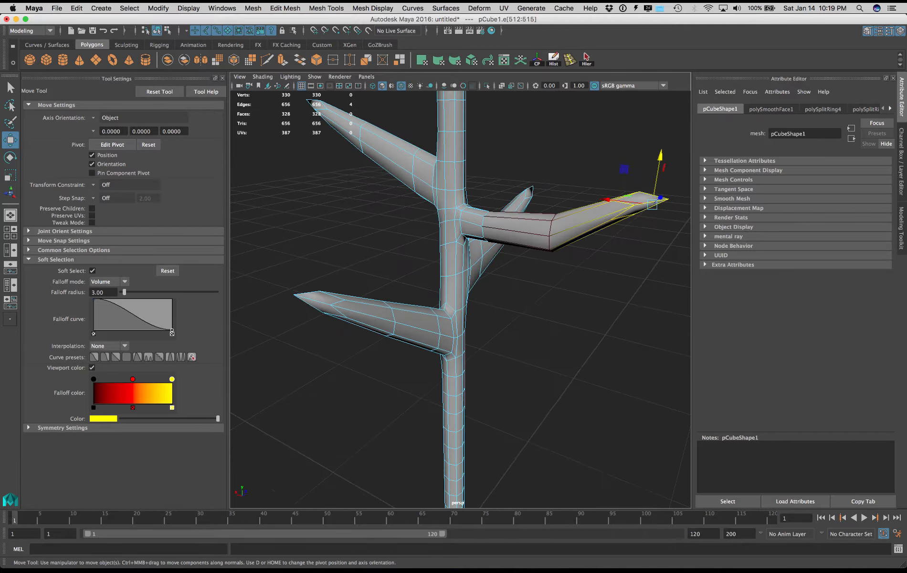
{"action": "left_click_drag", "start_coordinate": [549, 239], "coordinate": [408, 213], "text": "alt"}
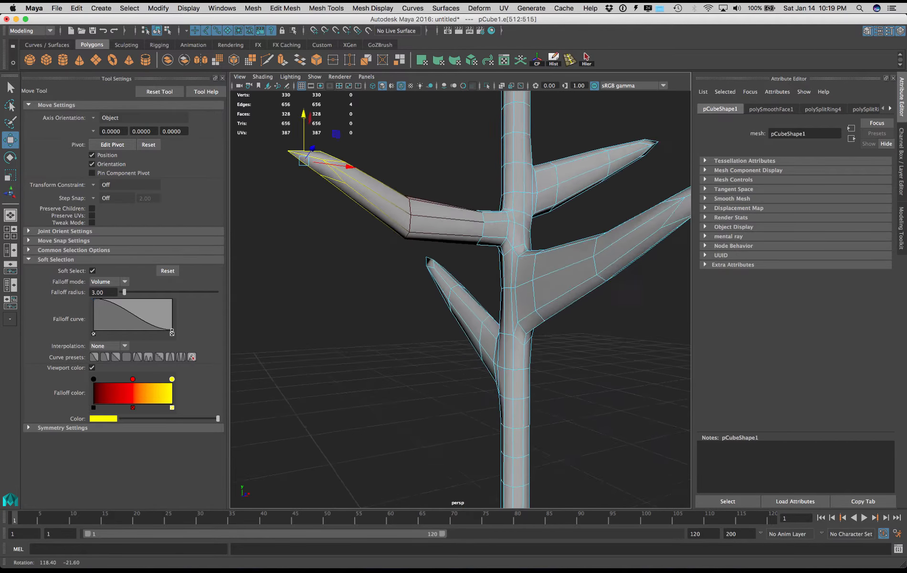
{"action": "left_click_drag", "start_coordinate": [520, 324], "coordinate": [558, 313], "text": "alt"}
{"action": "left_click", "coordinate": [495, 289]}
{"action": "left_click", "coordinate": [483, 289], "text": "shift"}
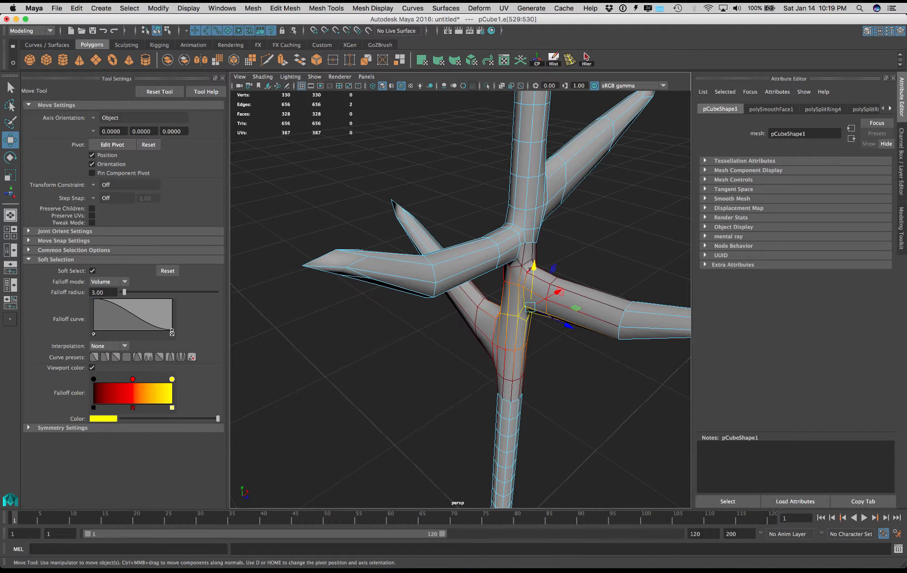
Step: Select the two edges on top of that branch's joint with the trunk and move them down slightly
{"action": "left_click", "coordinate": [571, 235]}
{"action": "left_click", "coordinate": [531, 268]}
{"action": "left_click_drag", "start_coordinate": [530, 268], "coordinate": [594, 279], "text": "alt"}
{"action": "left_click", "coordinate": [505, 297], "text": "shift"}
{"action": "left_click_drag", "start_coordinate": [535, 211], "coordinate": [535, 224]}
Step: Raise the two edges beneath the base of the lowest branch to a height of about 14.2 using soft selection
{"action": "right_click_drag", "start_coordinate": [535, 224], "coordinate": [486, 229], "text": "alt"}
{"action": "left_click_drag", "start_coordinate": [486, 239], "coordinate": [582, 162], "text": "alt"}
{"action": "right_click_drag", "start_coordinate": [525, 214], "coordinate": [568, 215], "text": "alt"}
{"action": "left_click_drag", "start_coordinate": [515, 229], "coordinate": [553, 184], "text": "alt"}
{"action": "left_click", "coordinate": [450, 387]}
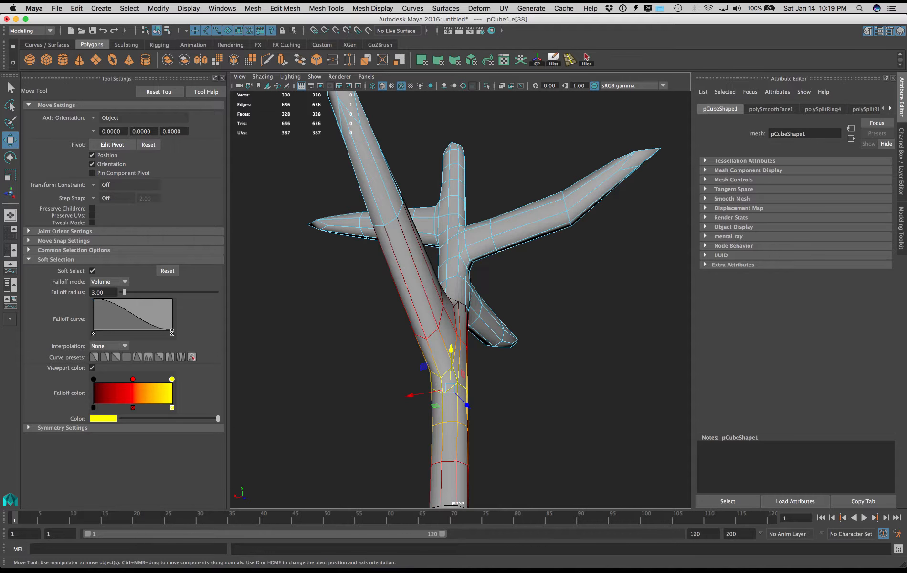
{"action": "left_click_drag", "start_coordinate": [482, 279], "coordinate": [539, 281], "text": "alt"}
{"action": "left_click", "coordinate": [415, 380], "text": "shift"}
{"action": "left_click_drag", "start_coordinate": [420, 379], "coordinate": [349, 405], "text": "alt"}
{"action": "left_click_drag", "start_coordinate": [477, 330], "coordinate": [474, 282]}
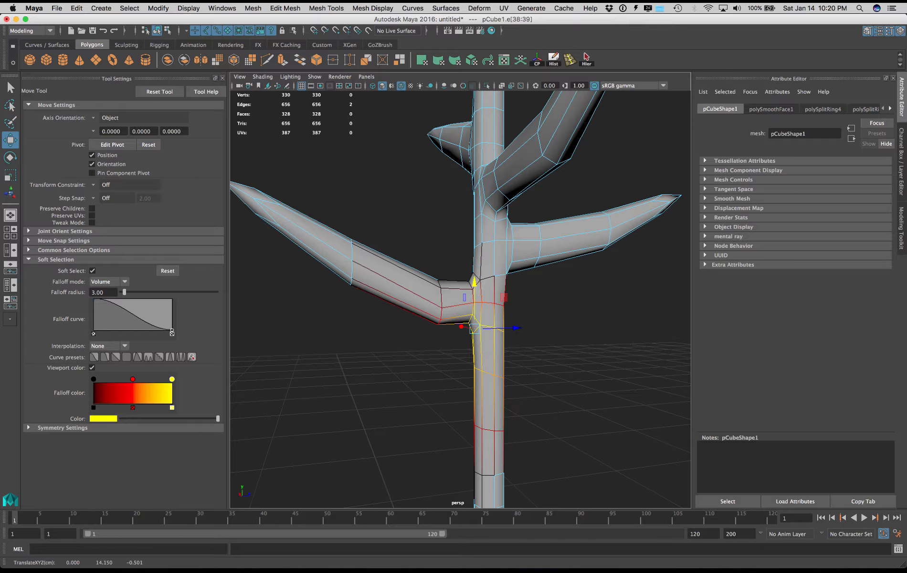
Step: In vertex mode, raise the lowest branch's vertex ring nearest the trunk and position its middle ring at a height of about 16.2
{"action": "left_click_drag", "start_coordinate": [403, 299], "coordinate": [386, 305], "text": "alt"}
{"action": "right_click", "coordinate": [372, 252]}
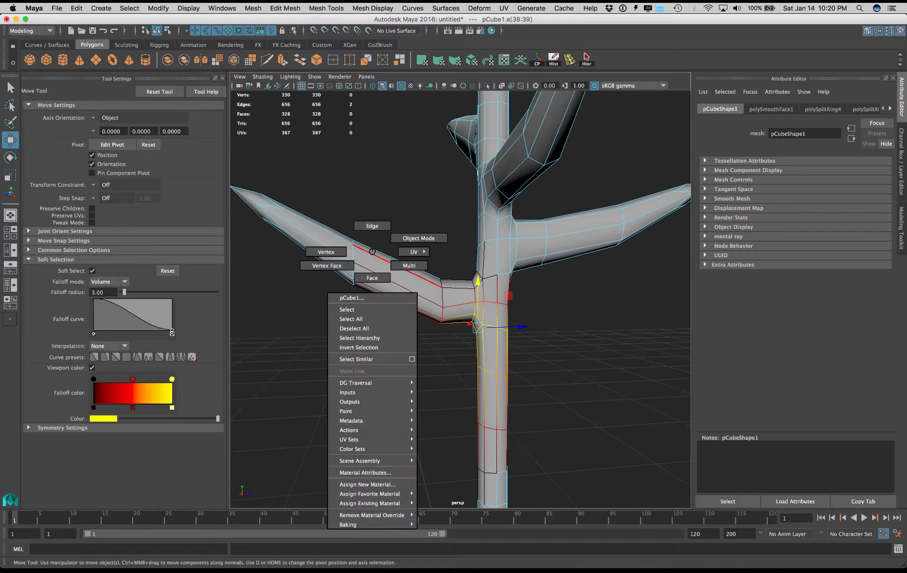
{"action": "left_click", "coordinate": [326, 251]}
{"action": "left_click_drag", "start_coordinate": [344, 198], "coordinate": [384, 375]}
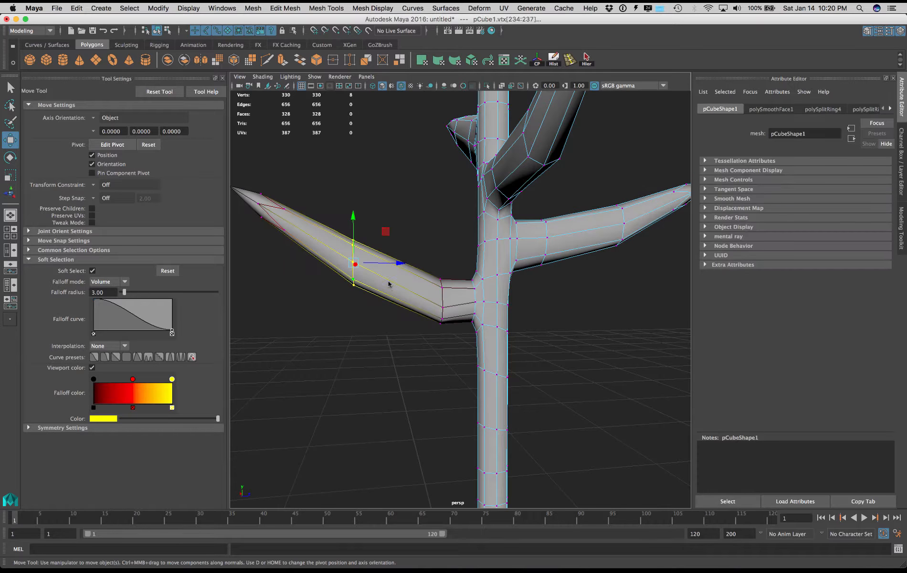
{"action": "left_click_drag", "start_coordinate": [353, 218], "coordinate": [353, 192]}
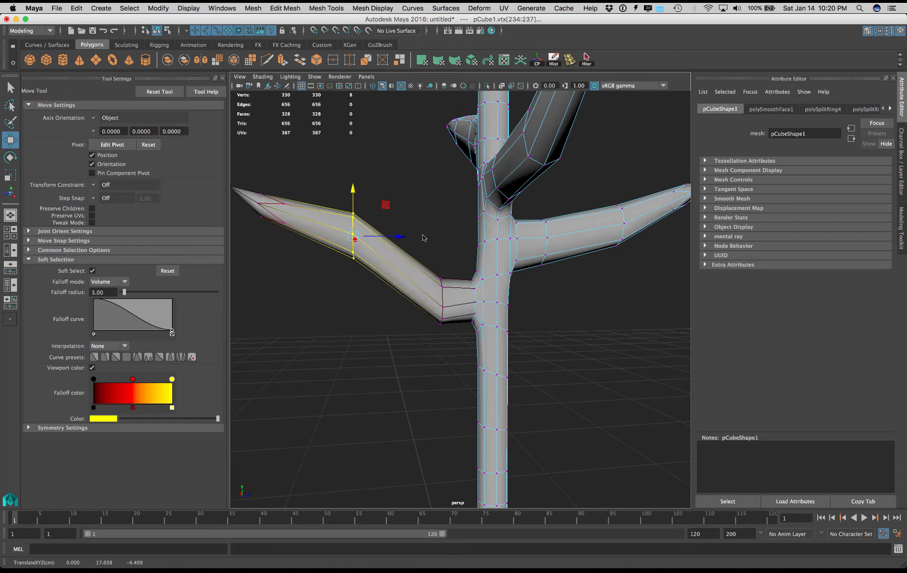
{"action": "left_click_drag", "start_coordinate": [426, 240], "coordinate": [441, 225]}
{"action": "left_click_drag", "start_coordinate": [338, 201], "coordinate": [368, 286]}
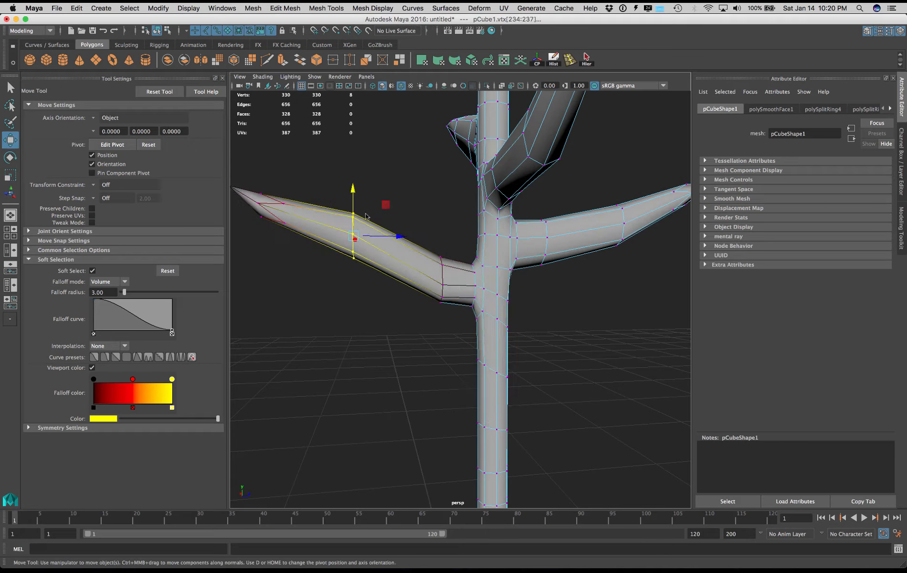
{"action": "left_click_drag", "start_coordinate": [355, 237], "coordinate": [355, 264]}
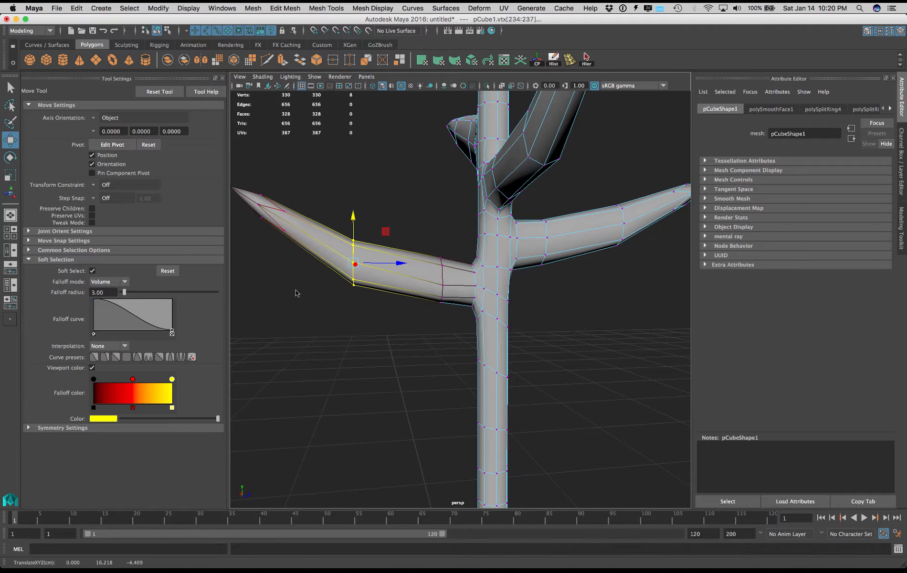
Step: Select the vertices at the lowest branch's tip and adjust their height with soft selection
{"action": "scroll", "coordinate": [295, 293], "scroll_direction": "down", "scroll_amount": 3}
{"action": "left_click_drag", "start_coordinate": [330, 194], "coordinate": [623, 353]}
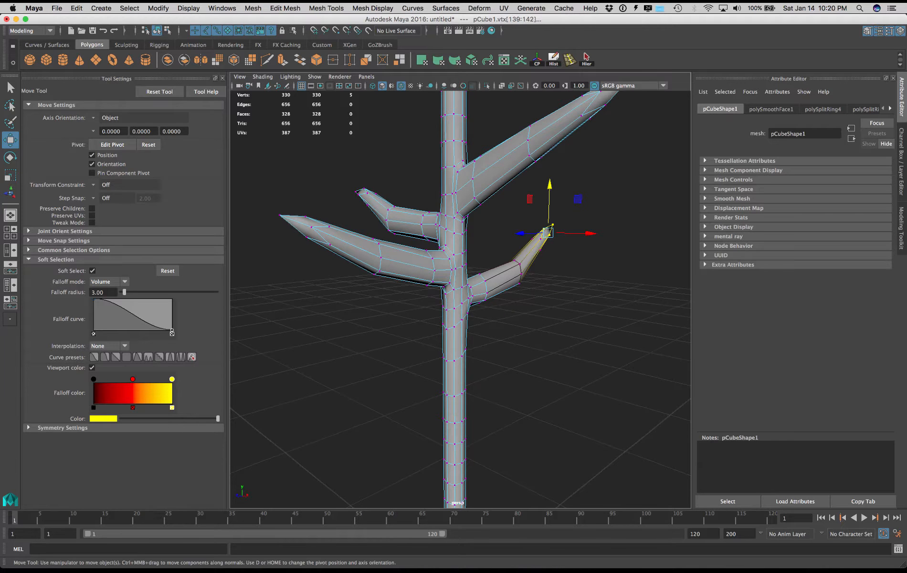
Step: In edge mode, select the two edges on top of the topmost branch's joint with the trunk and move them to a height of about 20.8
{"action": "right_click", "coordinate": [480, 199]}
{"action": "right_click_drag", "start_coordinate": [480, 197], "coordinate": [481, 173]}
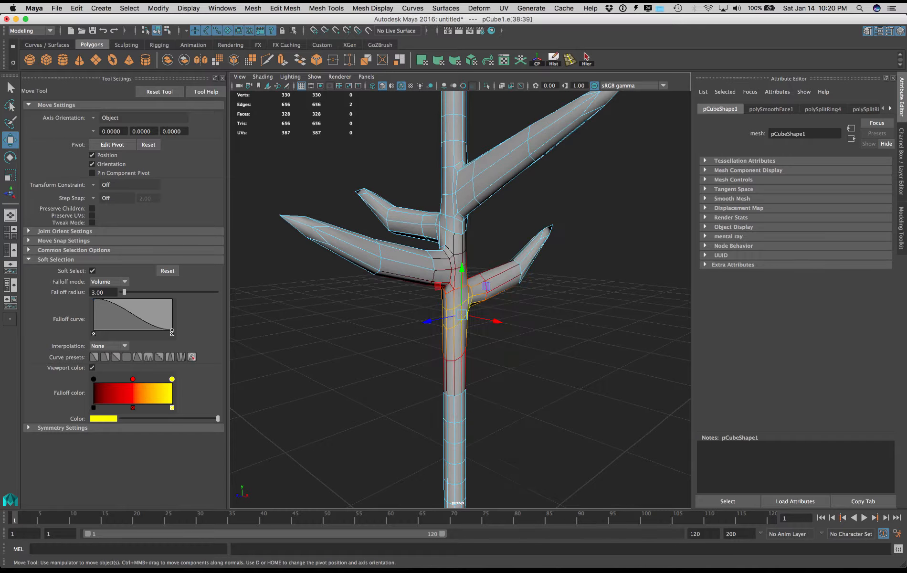
{"action": "scroll", "coordinate": [535, 334], "scroll_direction": "down", "scroll_amount": 3}
{"action": "scroll", "coordinate": [564, 360], "scroll_direction": "up", "scroll_amount": 5}
{"action": "left_click_drag", "start_coordinate": [565, 360], "coordinate": [550, 397], "text": "alt"}
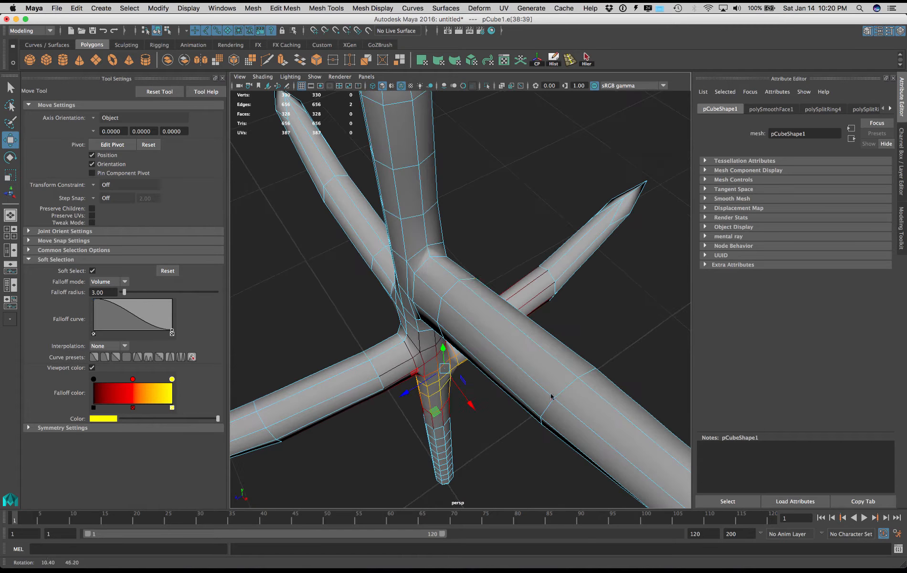
{"action": "left_click", "coordinate": [440, 258]}
{"action": "left_click_drag", "start_coordinate": [424, 263], "coordinate": [518, 181]}
{"action": "left_click", "coordinate": [426, 259], "text": "shift"}
{"action": "scroll", "coordinate": [499, 129], "scroll_direction": "down", "scroll_amount": 10}
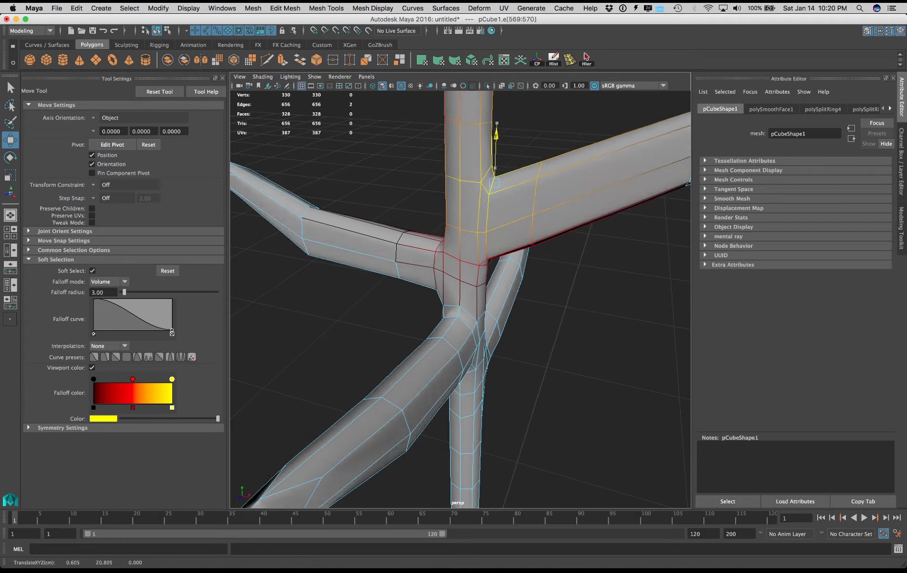
Step: Lower the edge loop midway along the topmost branch and adjust the height of the loop nearest the trunk
{"action": "left_click_drag", "start_coordinate": [604, 356], "coordinate": [617, 310], "text": "alt"}
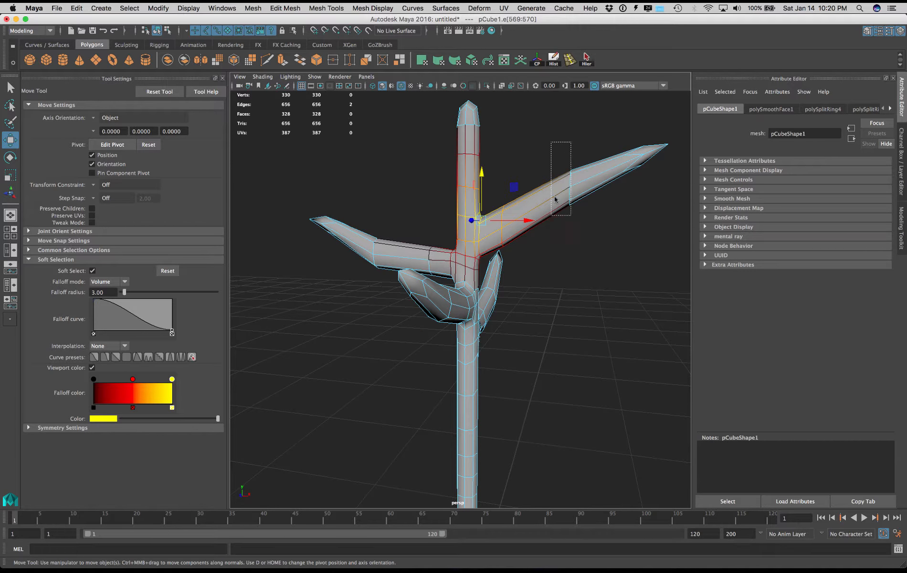
{"action": "left_click_drag", "start_coordinate": [555, 200], "coordinate": [570, 166]}
{"action": "double_click", "coordinate": [569, 182]}
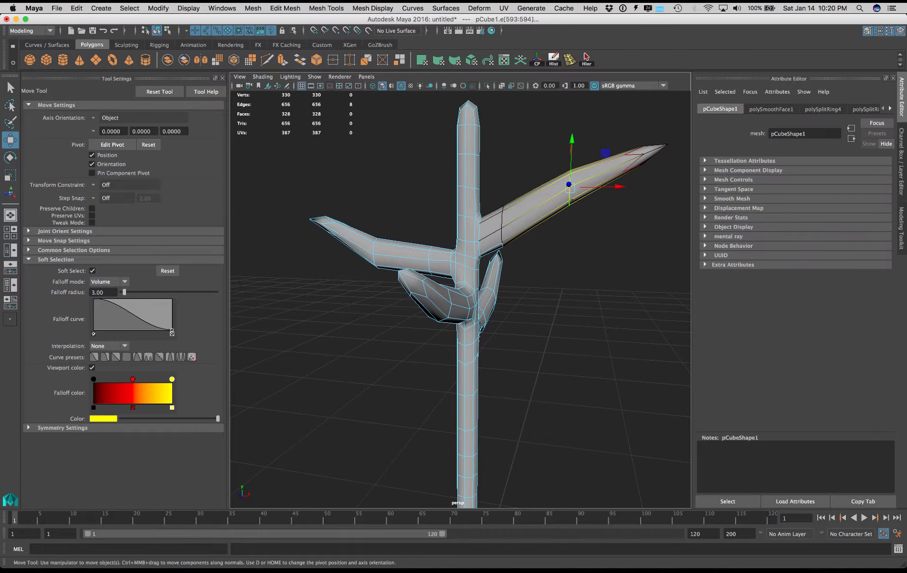
{"action": "left_click_drag", "start_coordinate": [572, 140], "coordinate": [571, 152]}
{"action": "double_click", "coordinate": [502, 197]}
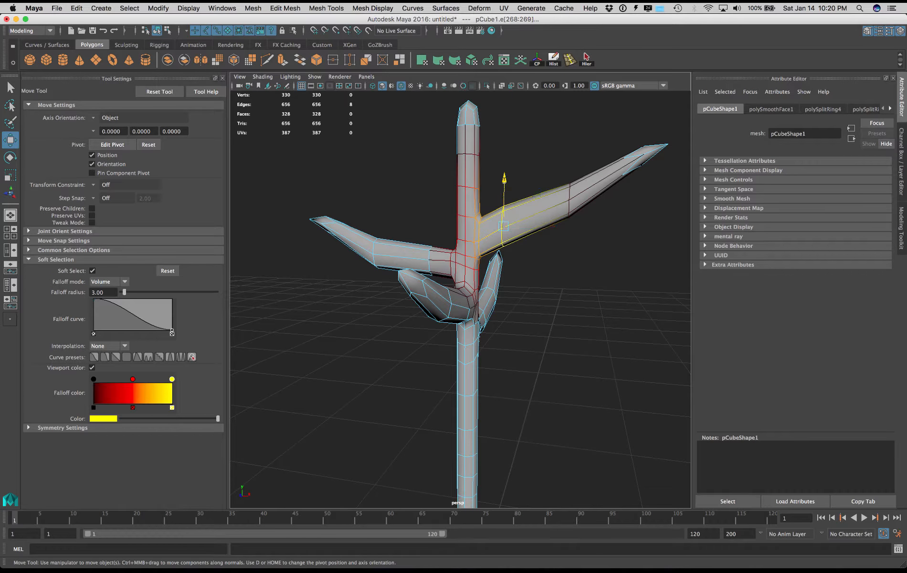
{"action": "left_click_drag", "start_coordinate": [504, 177], "coordinate": [505, 188]}
Step: Return the tree to object mode, deselect it and hide the tool settings
{"action": "left_click_drag", "start_coordinate": [602, 267], "coordinate": [469, 207], "text": "alt"}
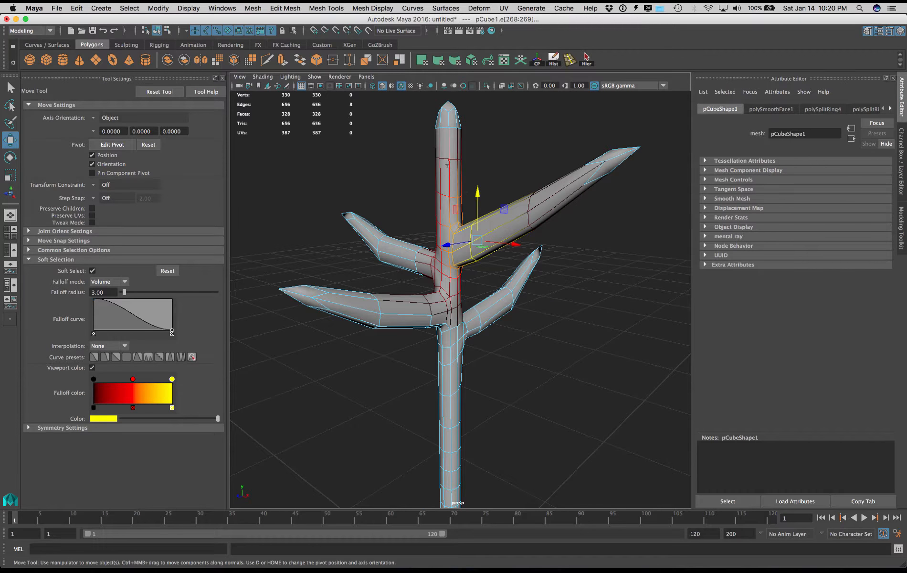
{"action": "right_click_drag", "start_coordinate": [446, 166], "coordinate": [485, 154]}
{"action": "left_click", "coordinate": [544, 287]}
{"action": "scroll", "coordinate": [546, 301], "scroll_direction": "down", "scroll_amount": 6}
{"action": "left_click_drag", "start_coordinate": [555, 381], "coordinate": [483, 389], "text": "alt"}
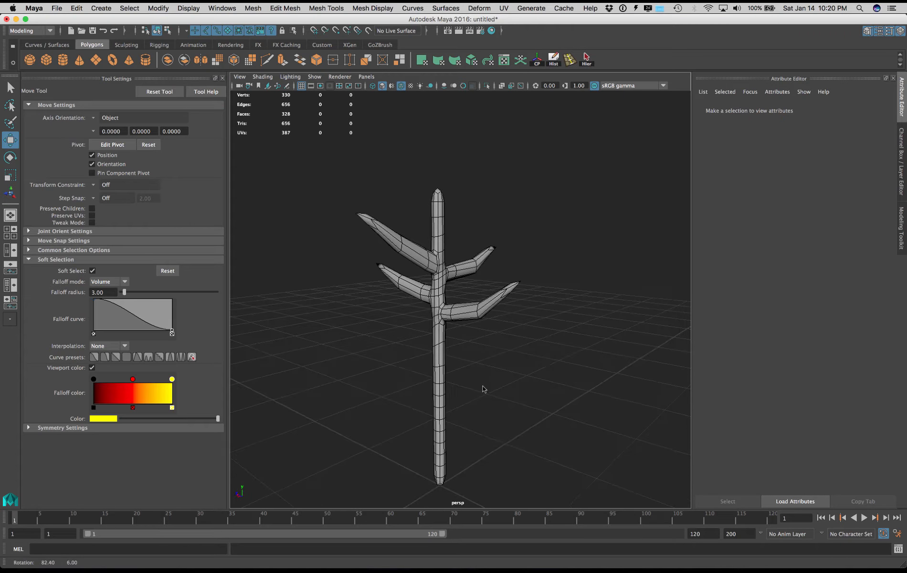
{"action": "left_click_drag", "start_coordinate": [568, 315], "coordinate": [530, 329], "text": "alt"}
{"action": "left_click", "coordinate": [10, 87]}
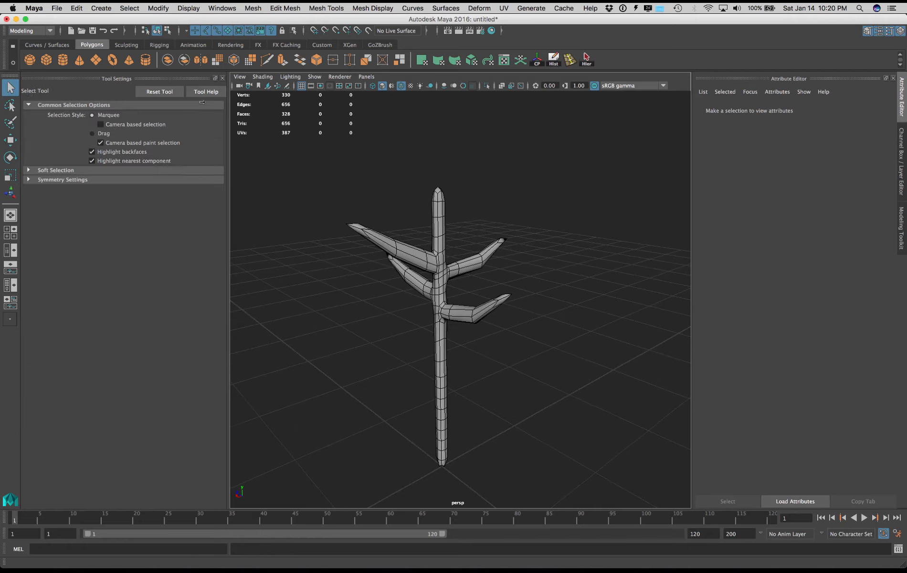
{"action": "left_click", "coordinate": [222, 78]}
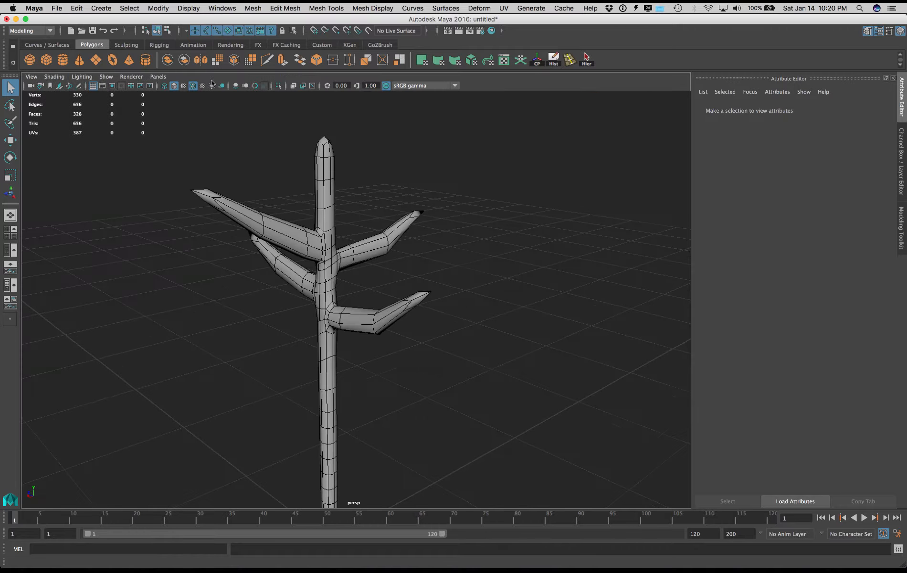
Step: Create a polygon sphere and move it straight up to just above the top of the trunk
{"action": "left_click", "coordinate": [30, 62]}
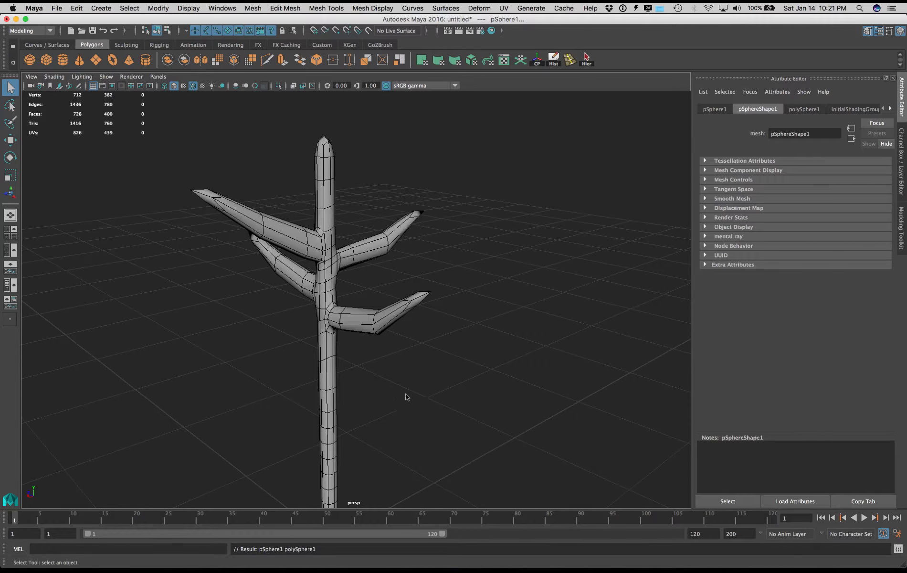
{"action": "scroll", "coordinate": [406, 396], "scroll_direction": "down", "scroll_amount": 3}
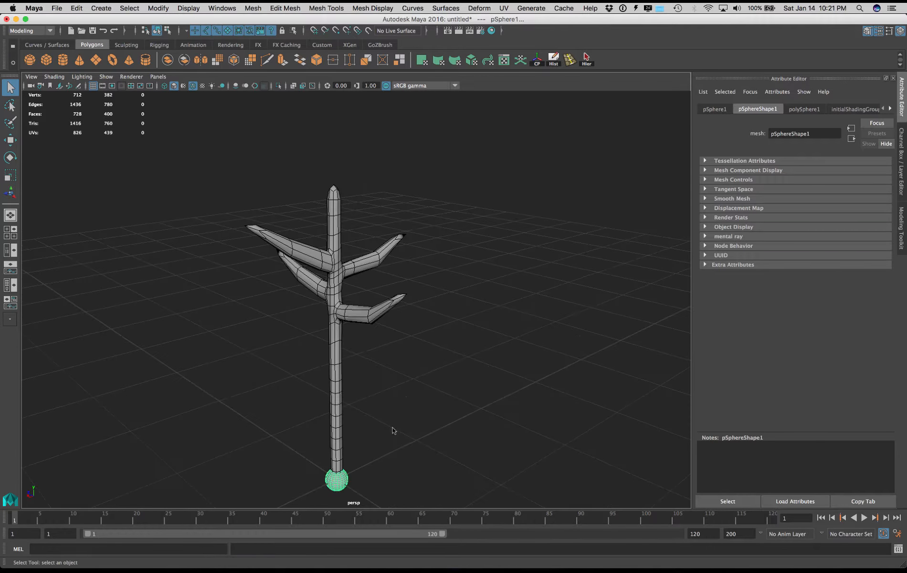
{"action": "left_click", "coordinate": [10, 139]}
{"action": "left_click_drag", "start_coordinate": [331, 440], "coordinate": [354, 113]}
Step: Set the sphere's axis and height subdivisions to 7 each
{"action": "left_click", "coordinate": [804, 108]}
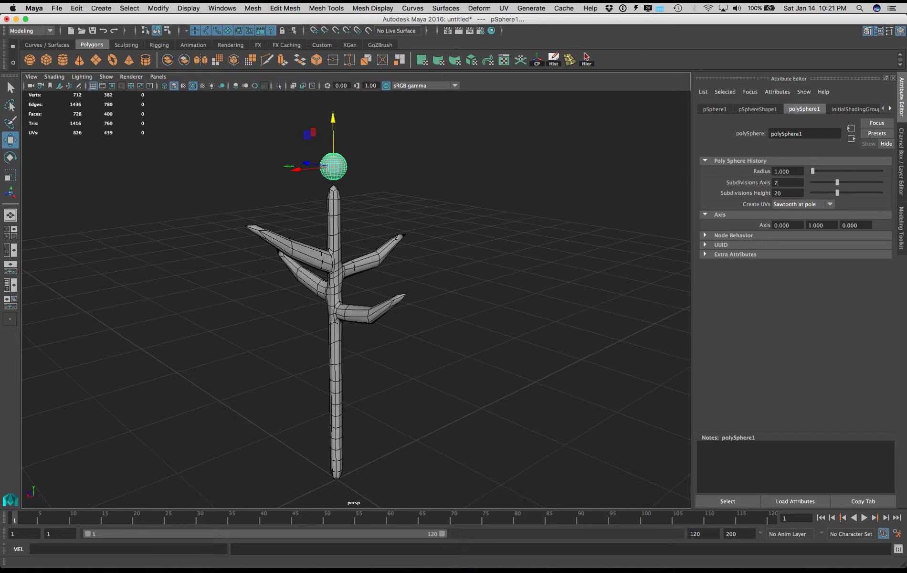
{"action": "type", "text": "7"}
{"action": "key", "text": "Return"}
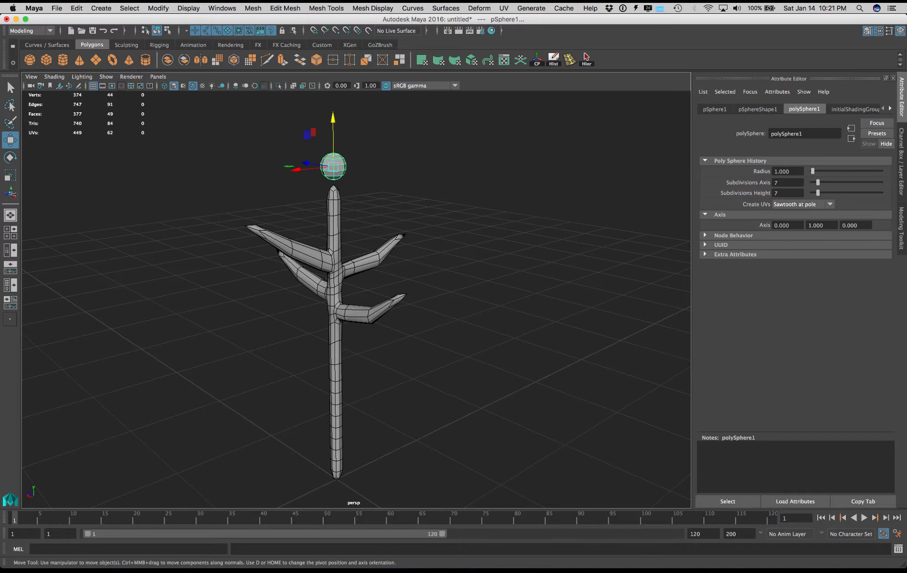
Step: Scale the sphere up uniformly to roughly four times its size, raise it slightly above the branches and deselect it
{"action": "key", "text": "r"}
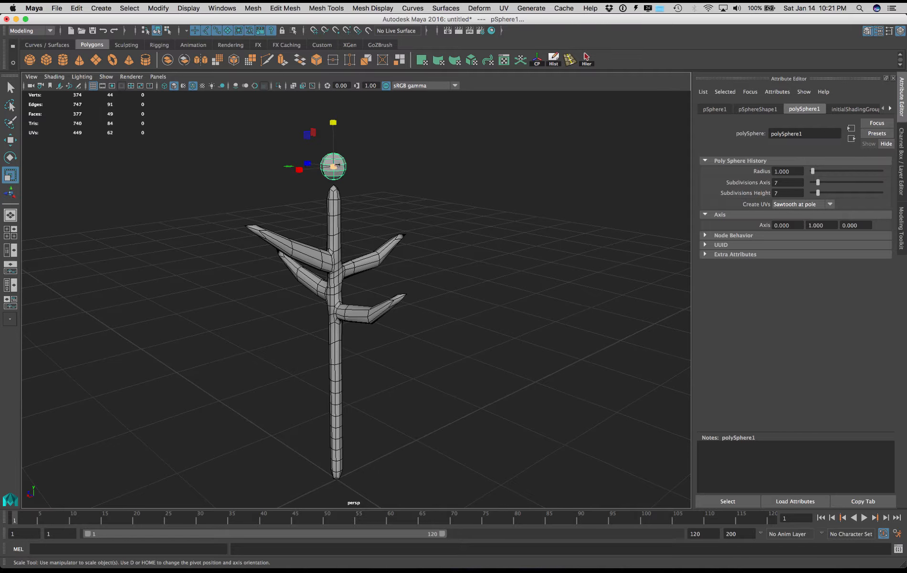
{"action": "left_click_drag", "start_coordinate": [337, 165], "coordinate": [419, 97]}
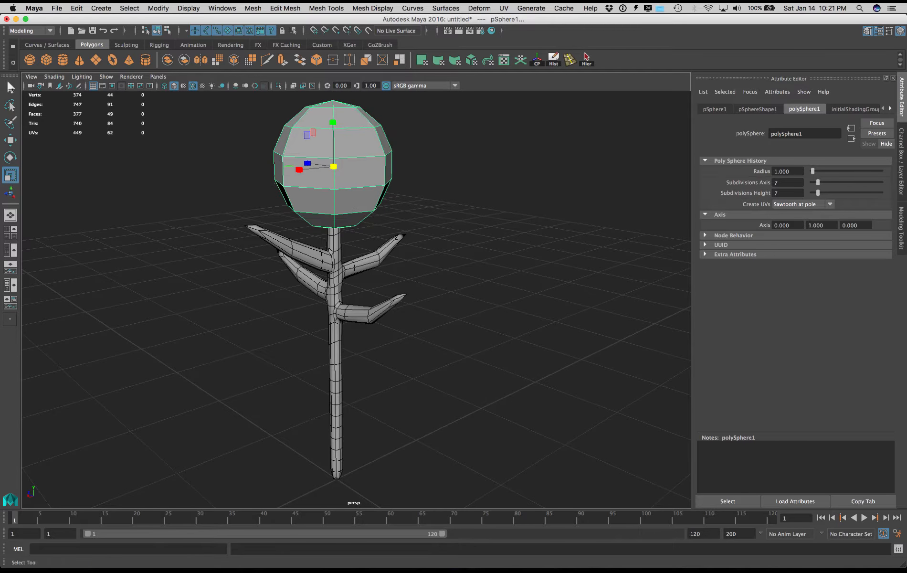
{"action": "left_click", "coordinate": [9, 87]}
{"action": "left_click_drag", "start_coordinate": [193, 289], "coordinate": [516, 363], "text": "alt"}
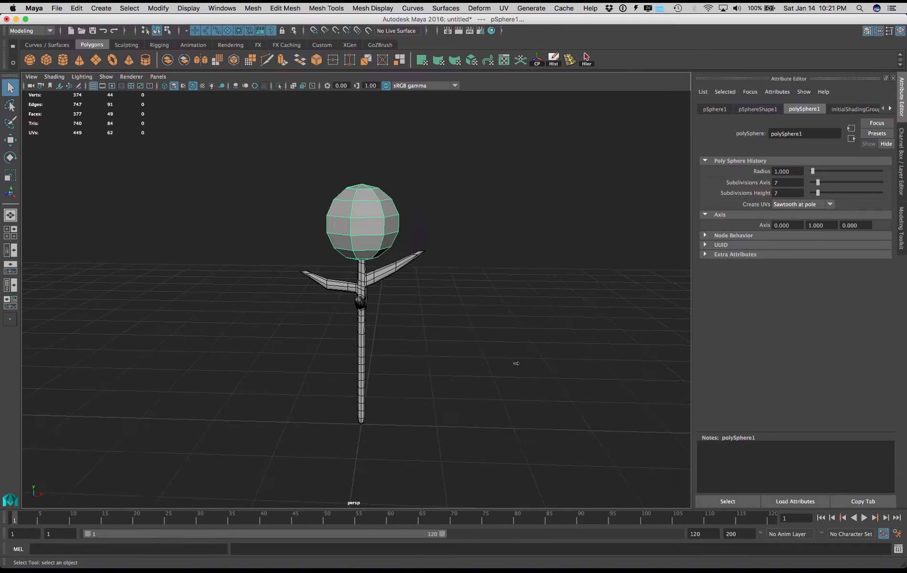
{"action": "left_click", "coordinate": [9, 139]}
{"action": "mouse_move", "coordinate": [366, 167]}
{"action": "left_mouse_down"}
{"action": "mouse_move", "coordinate": [372, 119]}
{"action": "mouse_move", "coordinate": [371, 152]}
{"action": "left_mouse_up"}
{"action": "left_click", "coordinate": [480, 231]}
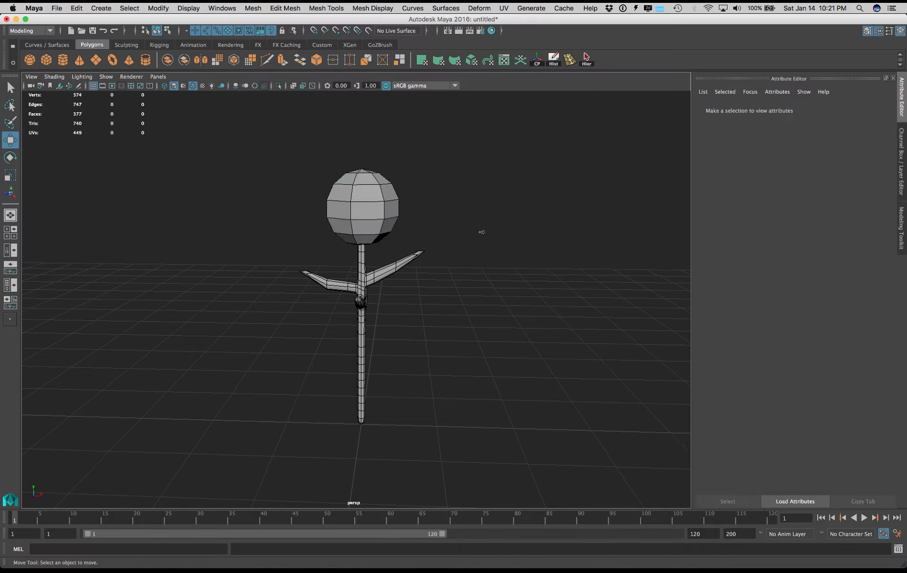
Step: Select the tree, activate the Scale tool and select the vertices at the very bottom of the trunk
{"action": "left_click_drag", "start_coordinate": [480, 231], "coordinate": [414, 270], "text": "alt"}
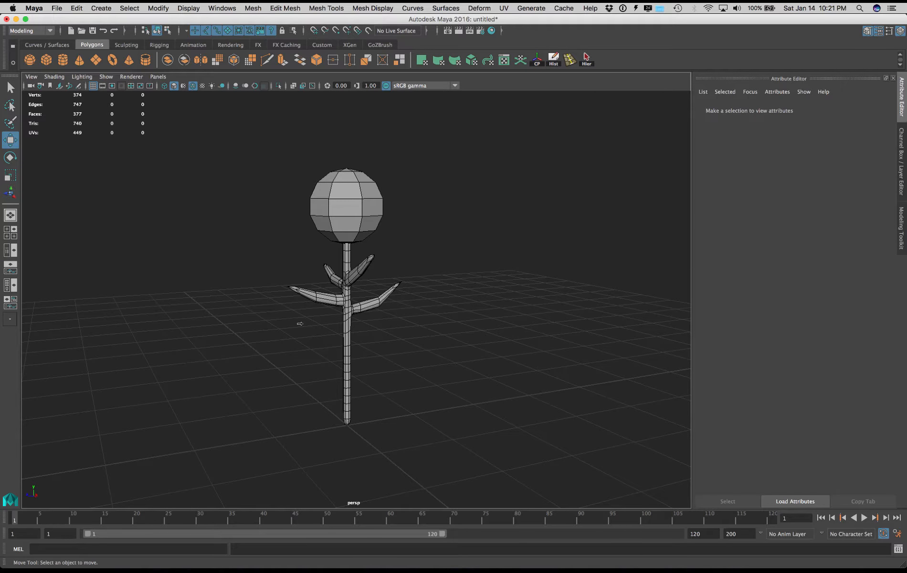
{"action": "left_click_drag", "start_coordinate": [300, 323], "coordinate": [460, 386], "text": "alt"}
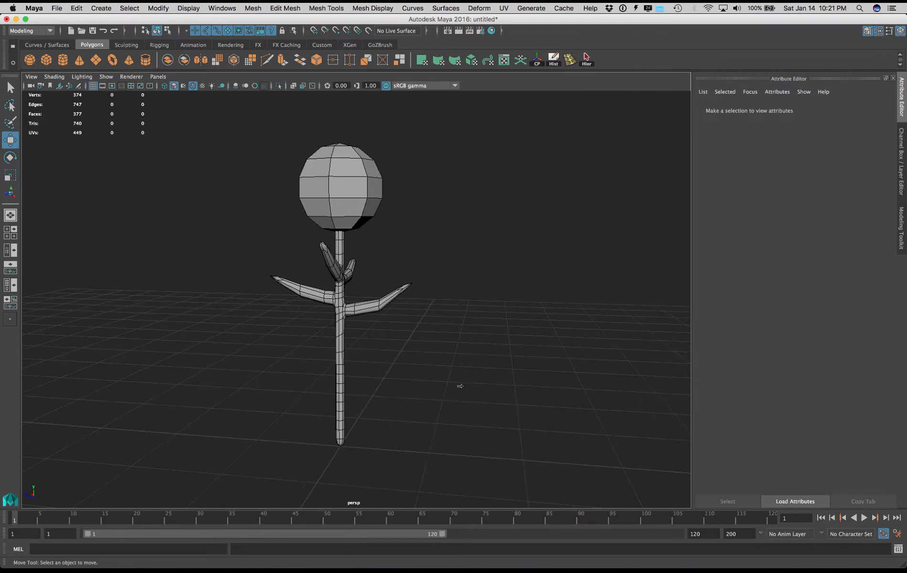
{"action": "left_click", "coordinate": [339, 329]}
{"action": "left_click_drag", "start_coordinate": [340, 312], "coordinate": [351, 294], "text": "alt"}
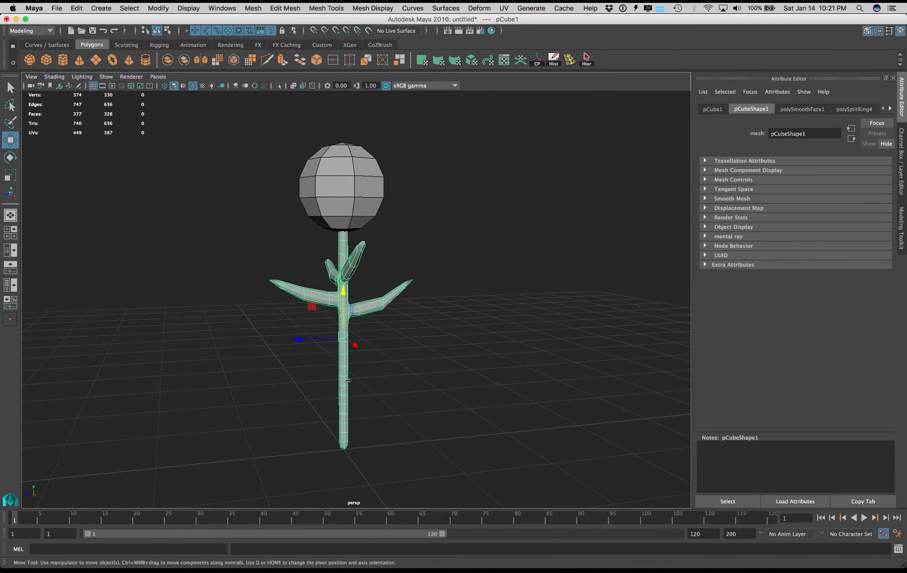
{"action": "left_click_drag", "start_coordinate": [355, 374], "coordinate": [369, 381], "text": "alt"}
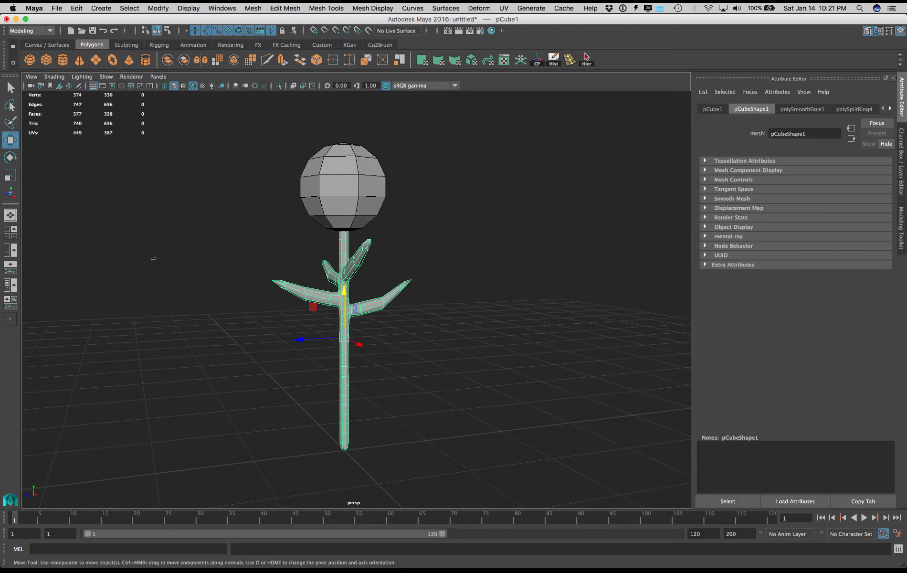
{"action": "left_click", "coordinate": [9, 175]}
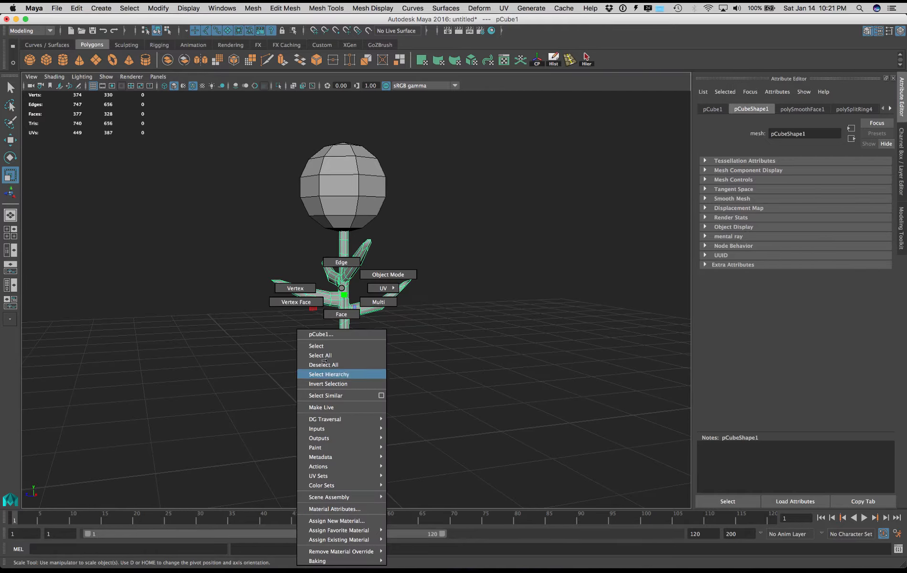
{"action": "left_click", "coordinate": [300, 288]}
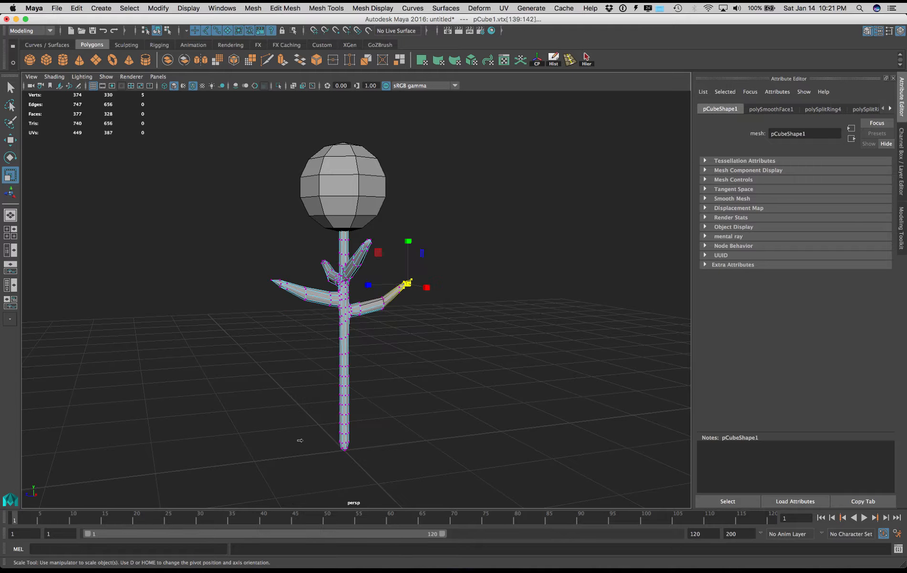
{"action": "left_click_drag", "start_coordinate": [311, 435], "coordinate": [377, 475]}
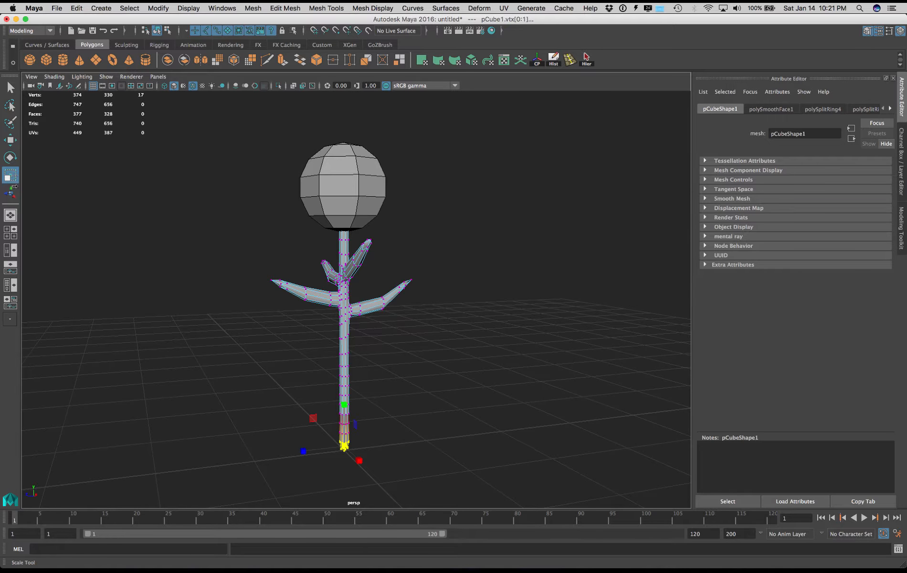
Step: Try scaling up the trunk base with soft selection falloff radii of 88, 61 and 35.5, undoing each scale
{"action": "double_click", "coordinate": [10, 175]}
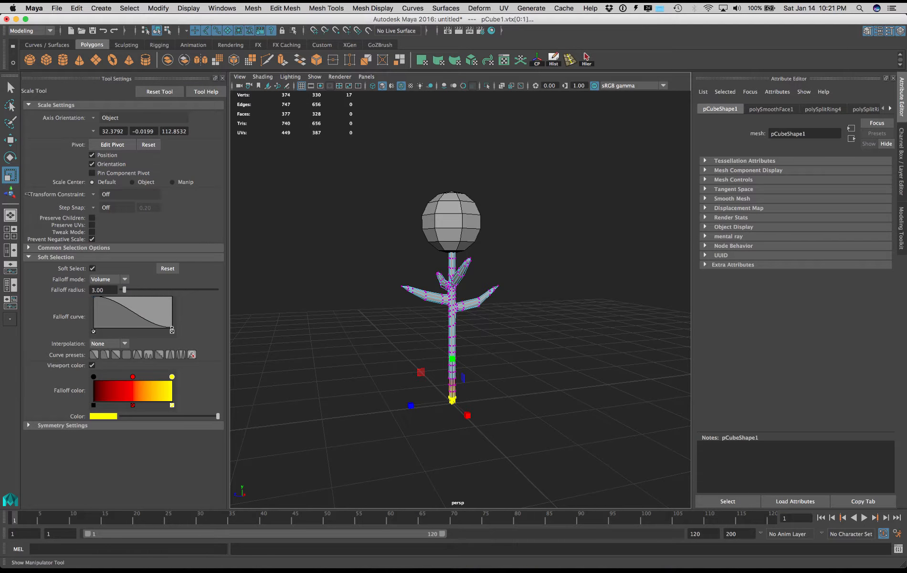
{"action": "left_click_drag", "start_coordinate": [124, 288], "coordinate": [210, 292]}
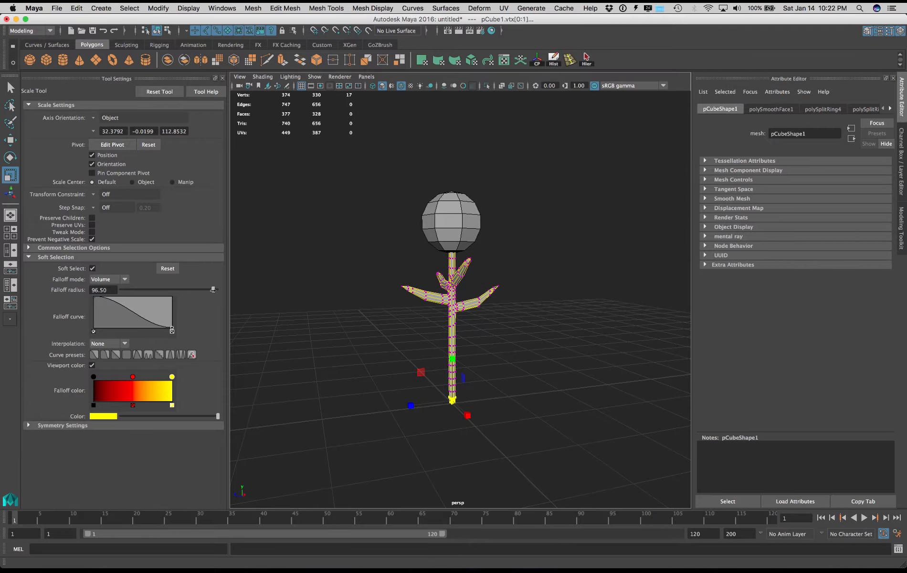
{"action": "scroll", "coordinate": [498, 415], "scroll_direction": "up", "scroll_amount": 3}
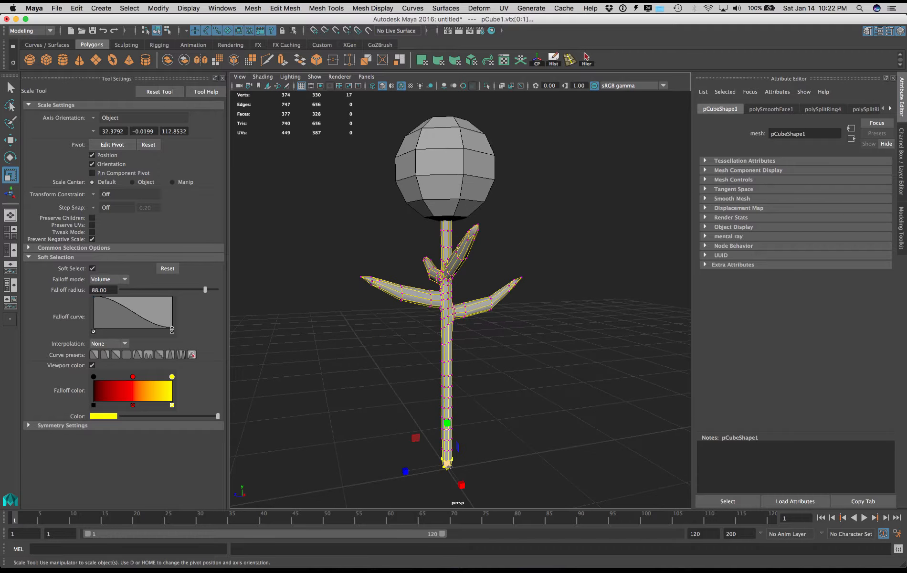
{"action": "left_click_drag", "start_coordinate": [448, 463], "coordinate": [451, 461]}
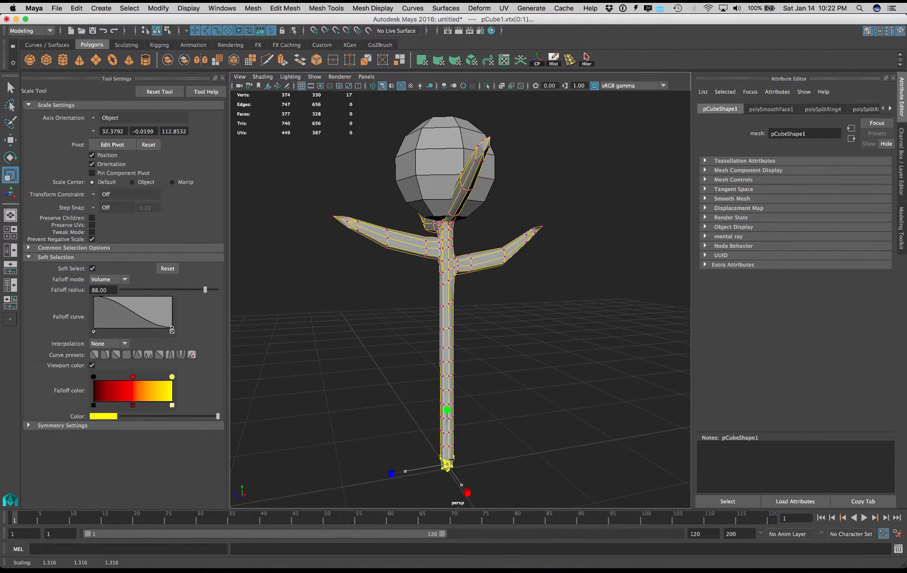
{"action": "key", "text": "ctrl+z"}
{"action": "left_click_drag", "start_coordinate": [205, 289], "coordinate": [180, 289]}
{"action": "left_click_drag", "start_coordinate": [447, 463], "coordinate": [450, 461]}
{"action": "key", "text": "ctrl+z"}
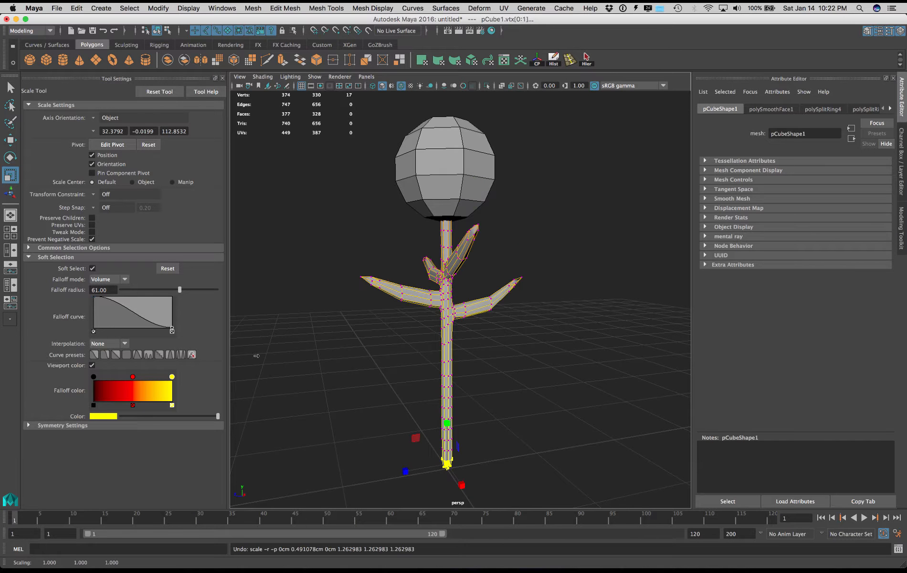
{"action": "left_click_drag", "start_coordinate": [161, 289], "coordinate": [155, 289]}
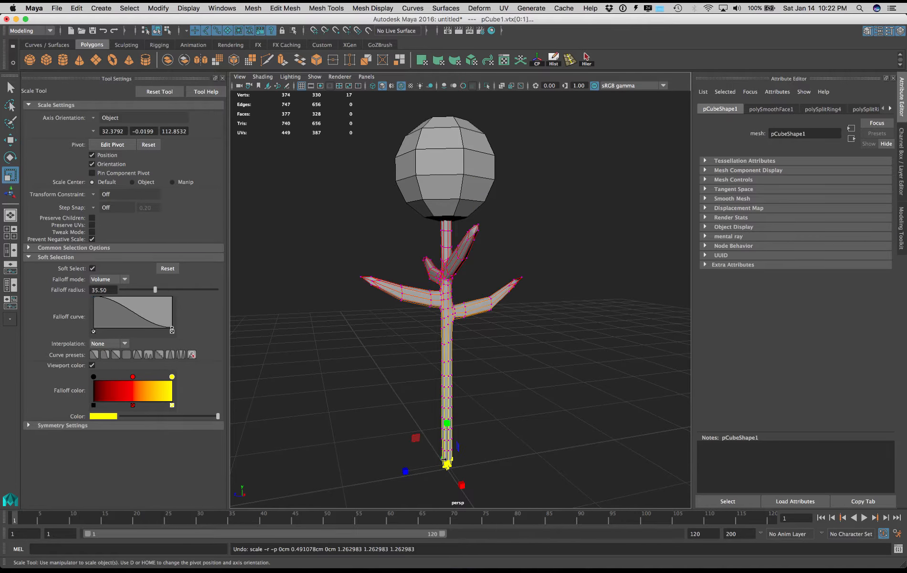
{"action": "left_click_drag", "start_coordinate": [447, 460], "coordinate": [447, 459]}
{"action": "key", "text": "ctrl+z"}
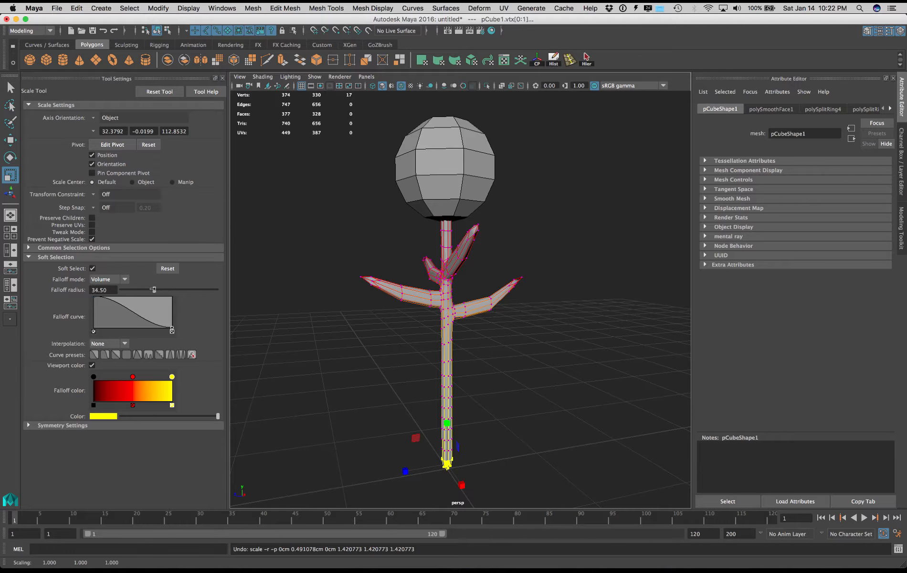
Step: Scale the trunk base up uniformly about 1.42 times with a falloff radius of 20, and widen it further with a radius of 12.5
{"action": "left_click_drag", "start_coordinate": [141, 289], "coordinate": [140, 290]}
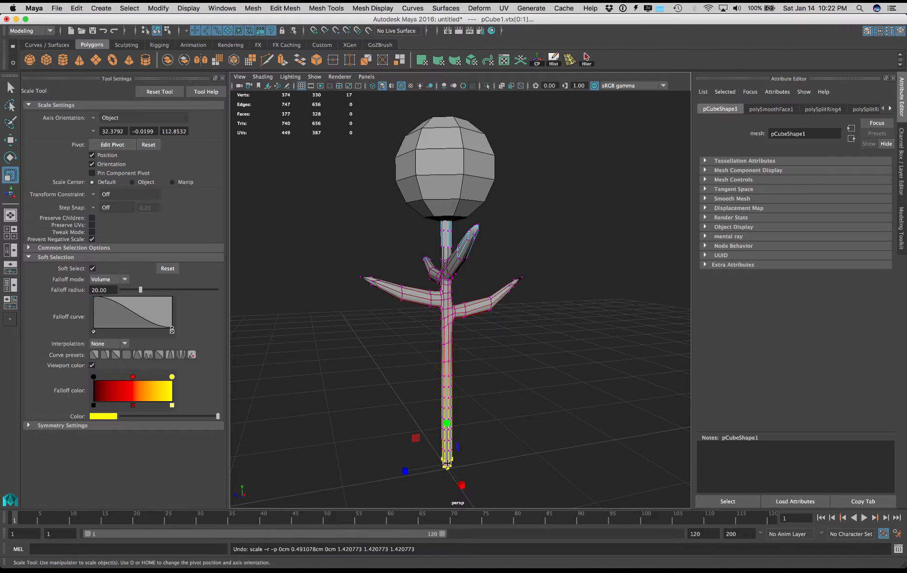
{"action": "left_click_drag", "start_coordinate": [447, 462], "coordinate": [451, 461]}
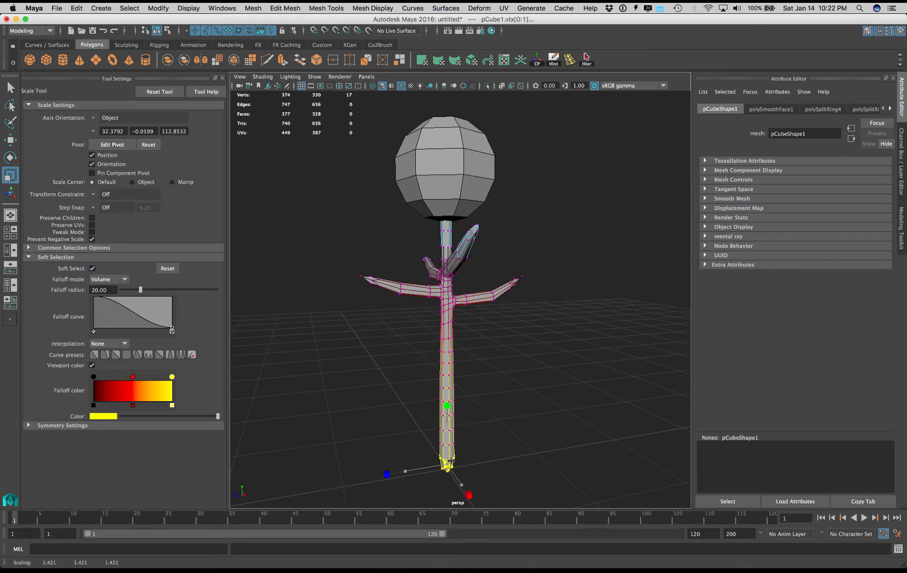
{"action": "key", "text": "ctrl+z"}
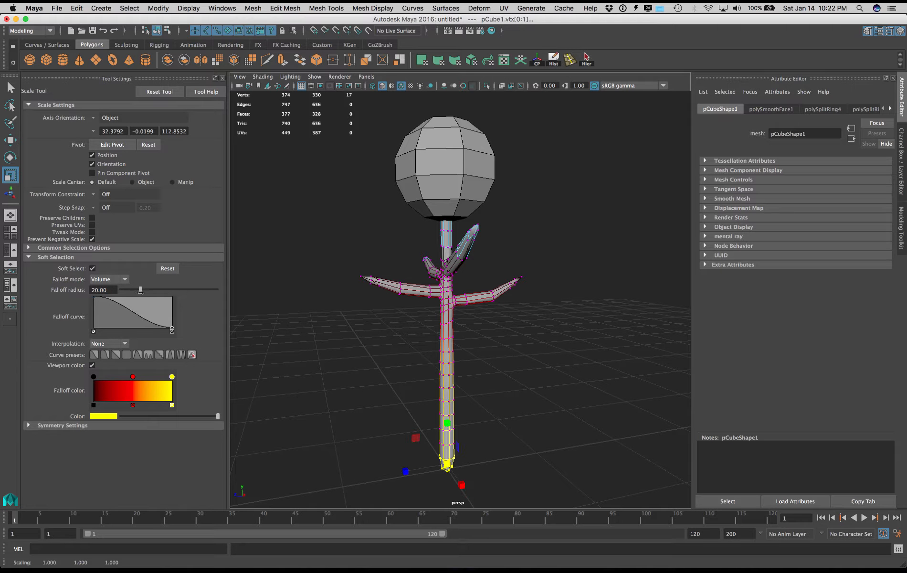
{"action": "left_click_drag", "start_coordinate": [141, 289], "coordinate": [138, 291]}
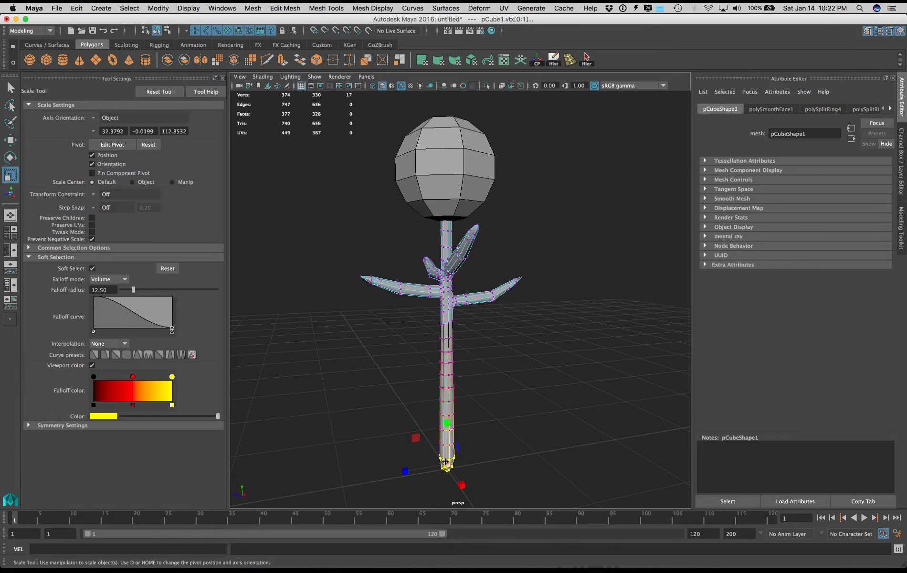
{"action": "left_click_drag", "start_coordinate": [447, 462], "coordinate": [368, 285]}
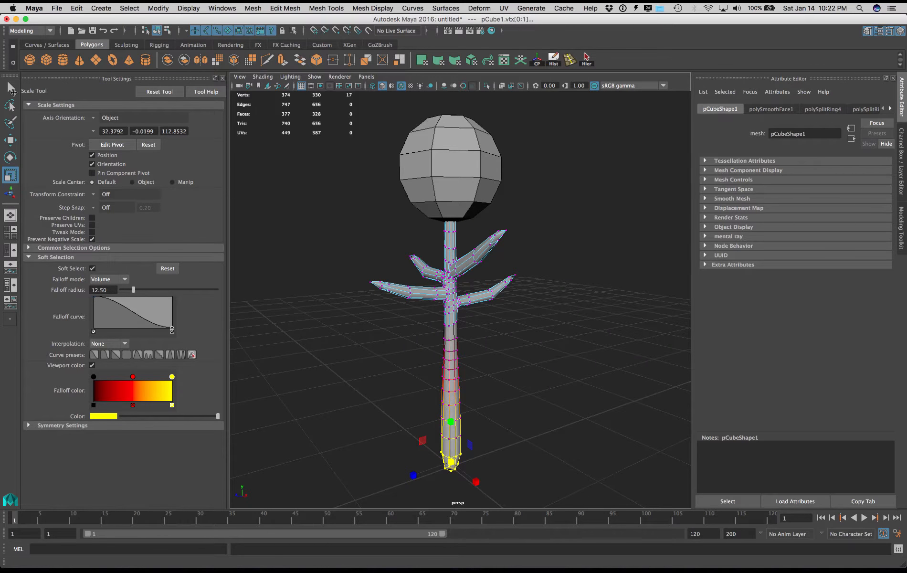
Step: Return the tree to object mode, select it and apply a nonlinear Flare deformer
{"action": "key", "text": "q"}
{"action": "right_click_drag", "start_coordinate": [454, 351], "coordinate": [494, 274]}
{"action": "left_click_drag", "start_coordinate": [517, 386], "coordinate": [553, 391], "text": "alt"}
{"action": "left_click", "coordinate": [458, 334]}
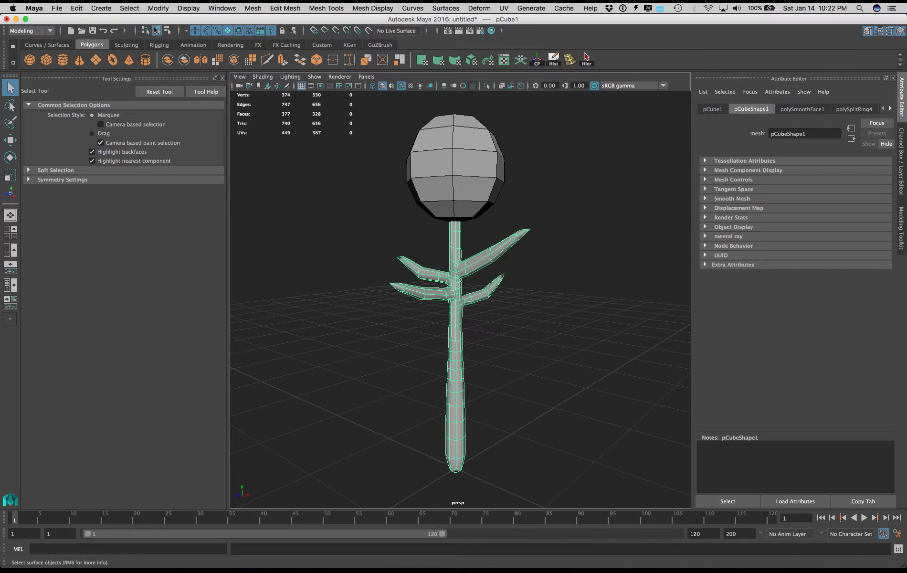
{"action": "left_click", "coordinate": [51, 31]}
{"action": "left_click", "coordinate": [51, 31]}
{"action": "left_click", "coordinate": [480, 8]}
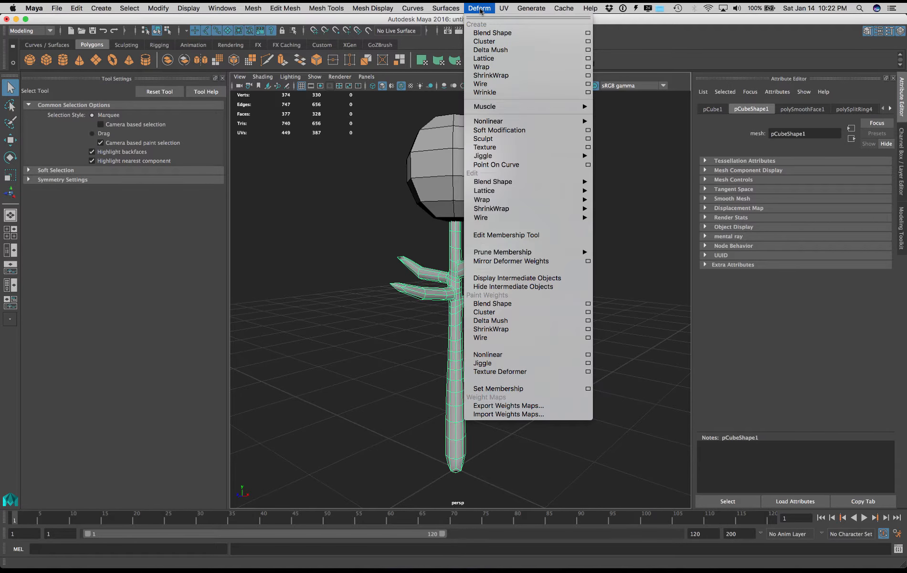
{"action": "mouse_move", "coordinate": [533, 120]}
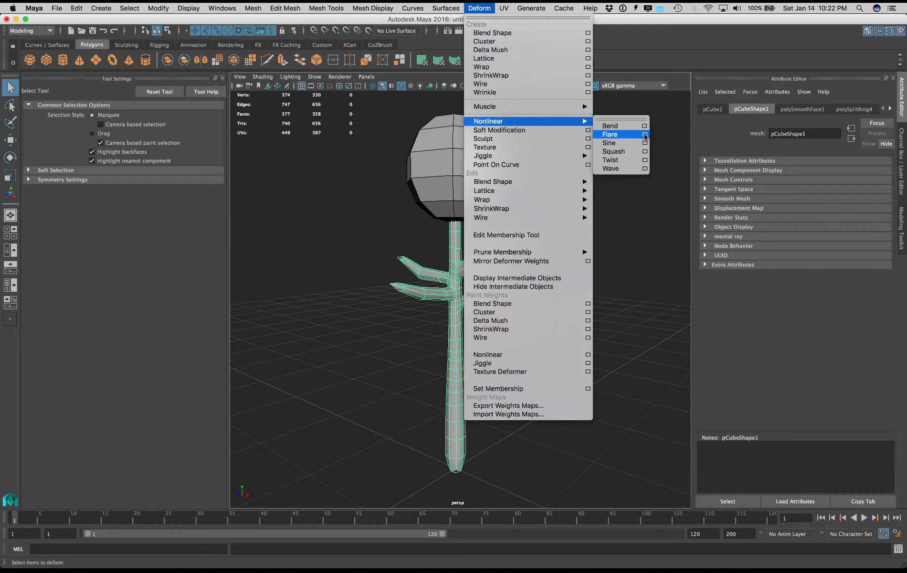
{"action": "left_click", "coordinate": [624, 135]}
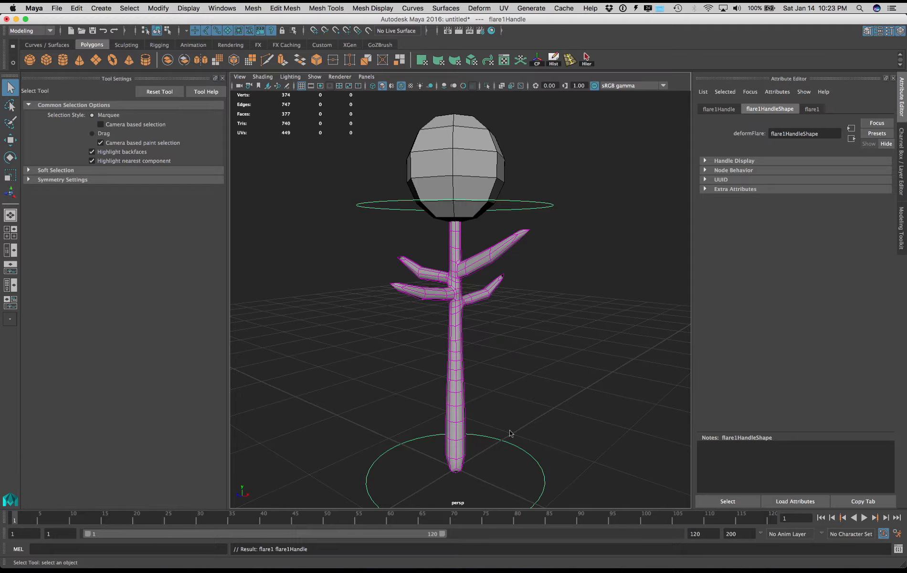
Step: Set the flare deformer's Start Flare X and Start Flare Z to 2 to widen the lower trunk
{"action": "left_click", "coordinate": [811, 108]}
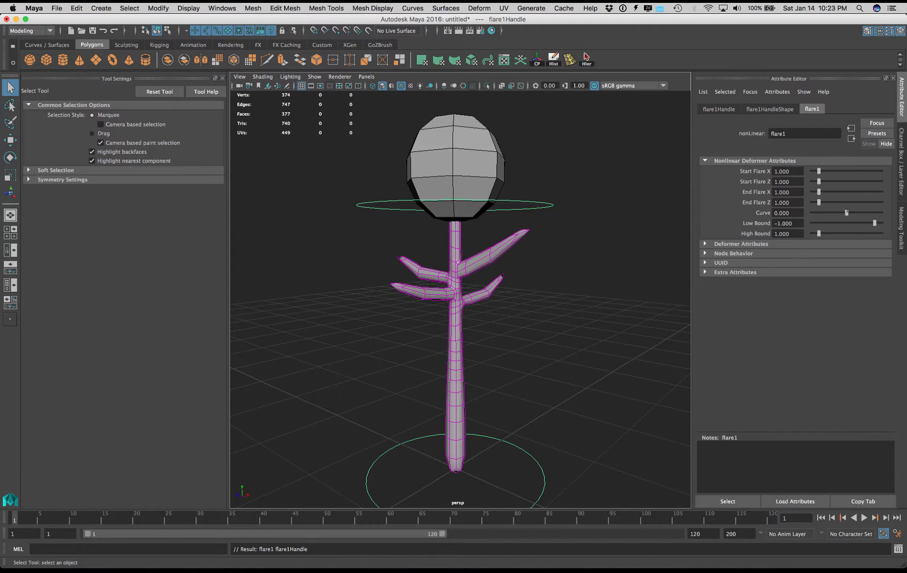
{"action": "left_click_drag", "start_coordinate": [846, 212], "coordinate": [824, 181]}
{"action": "key", "text": "ctrl+z"}
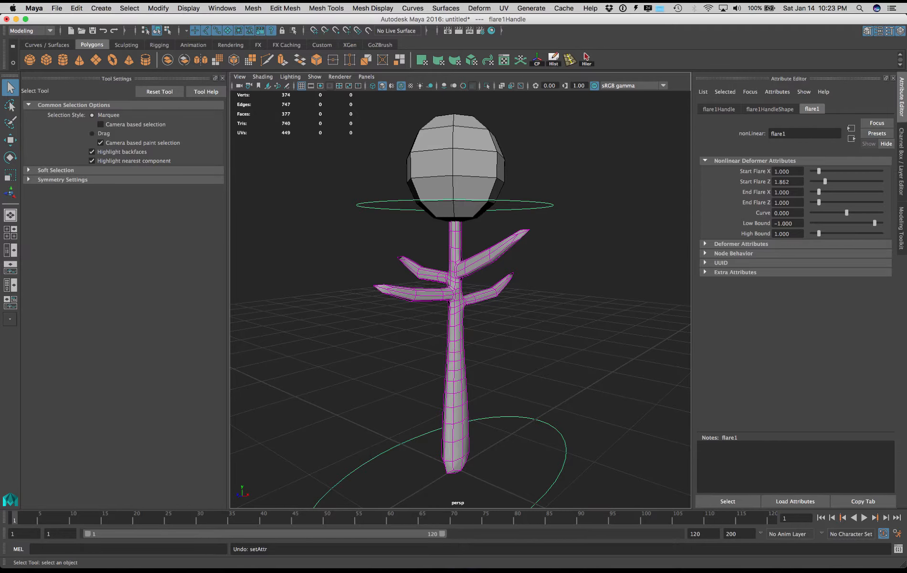
{"action": "double_click", "coordinate": [782, 182]}
{"action": "type", "text": "2"}
{"action": "key", "text": "shift+Tab"}
{"action": "type", "text": "2"}
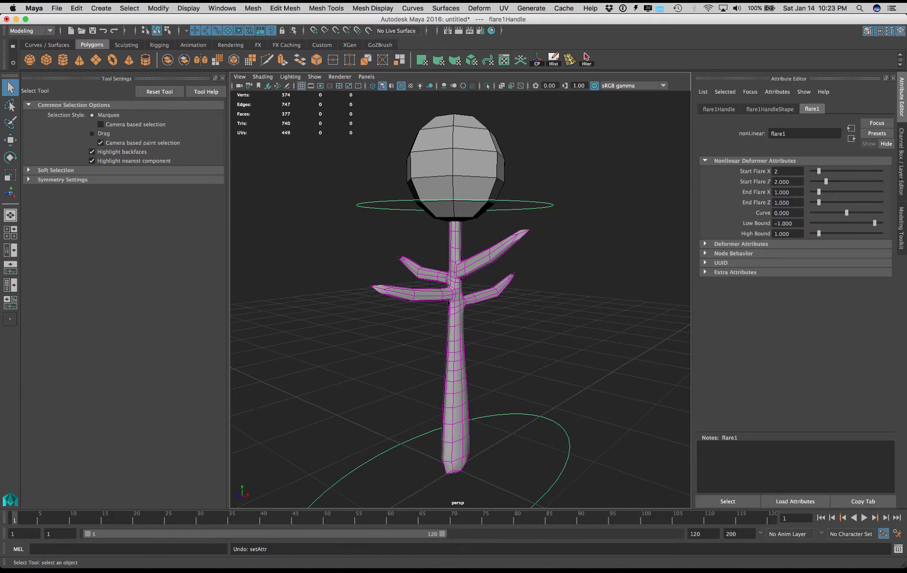
{"action": "key", "text": "Return"}
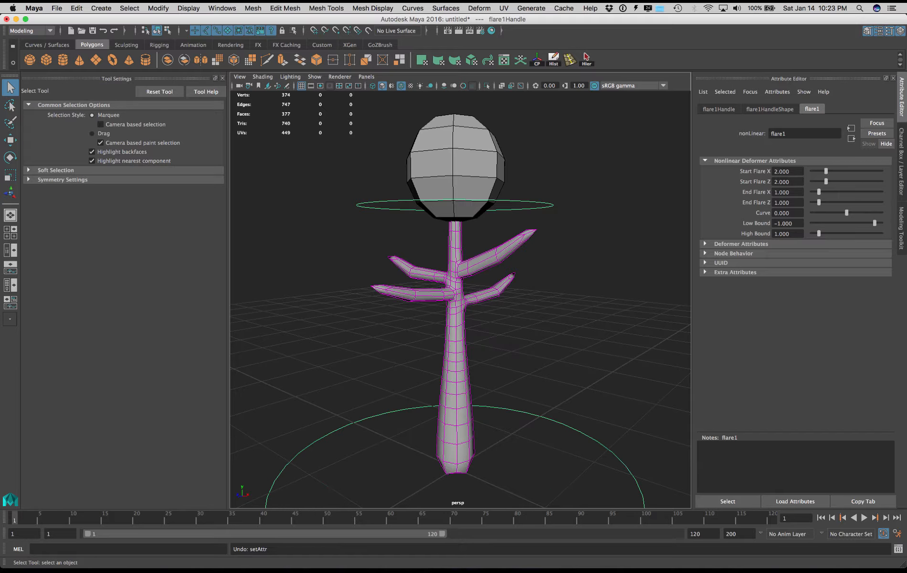
Step: Select the tree mesh and delete its construction history to bake in the flare
{"action": "left_click_drag", "start_coordinate": [458, 310], "coordinate": [407, 274], "text": "alt"}
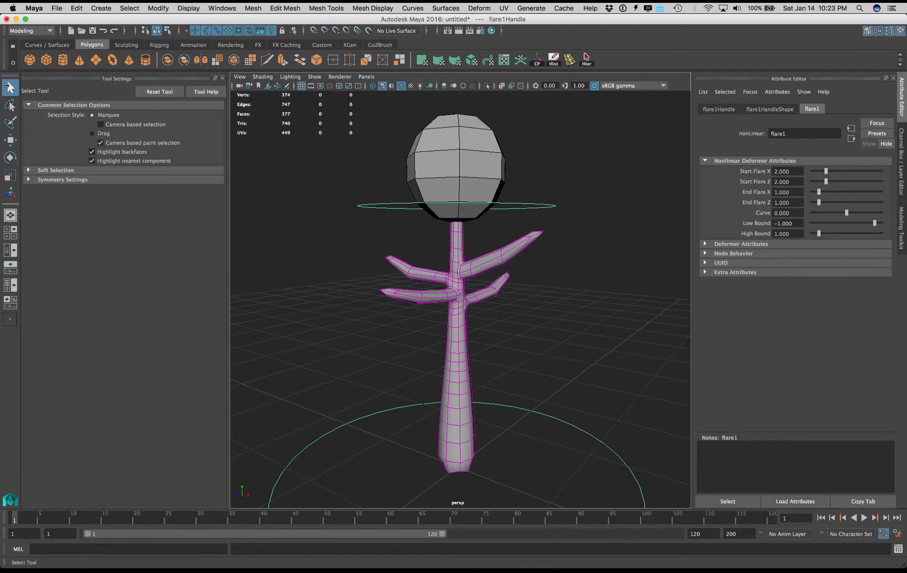
{"action": "left_click", "coordinate": [338, 300]}
{"action": "left_click", "coordinate": [465, 266]}
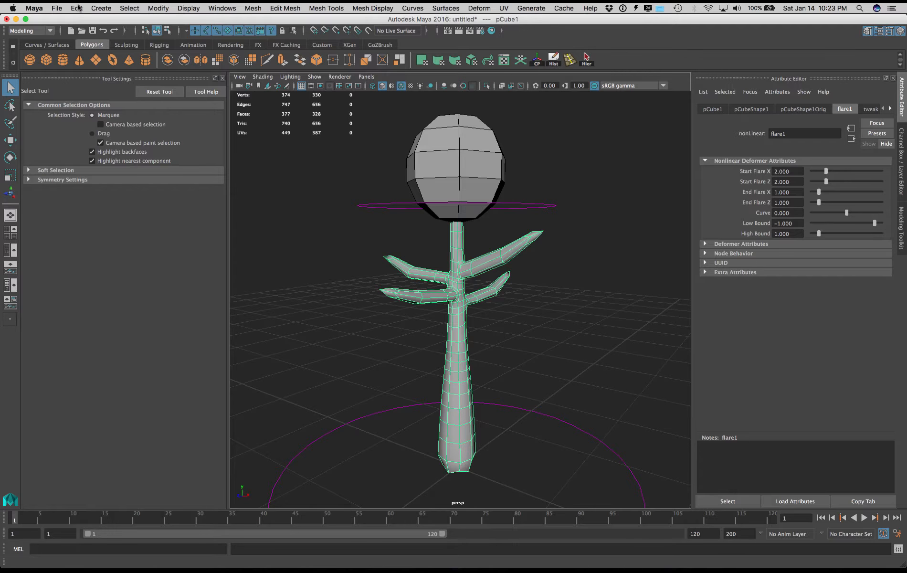
{"action": "left_click", "coordinate": [101, 8]}
{"action": "mouse_move", "coordinate": [77, 9]}
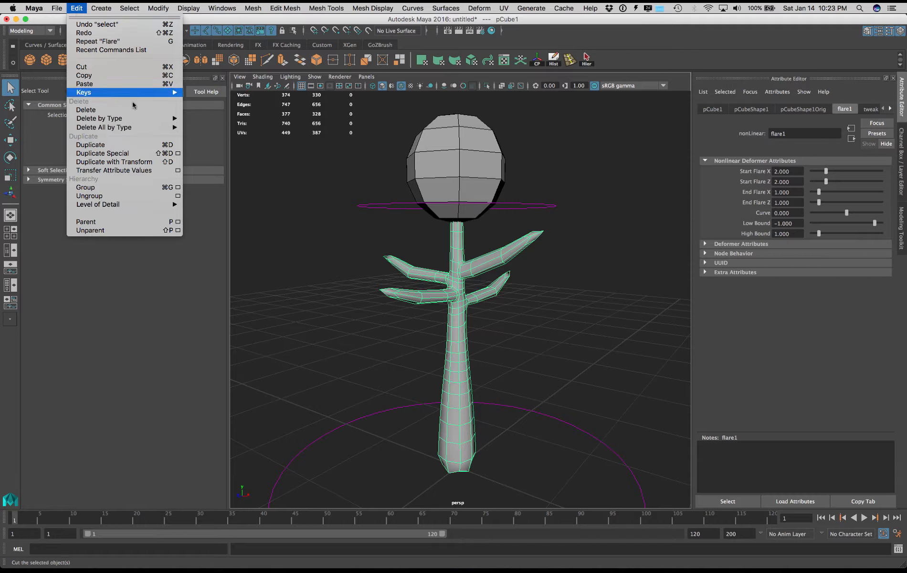
{"action": "mouse_move", "coordinate": [134, 116]}
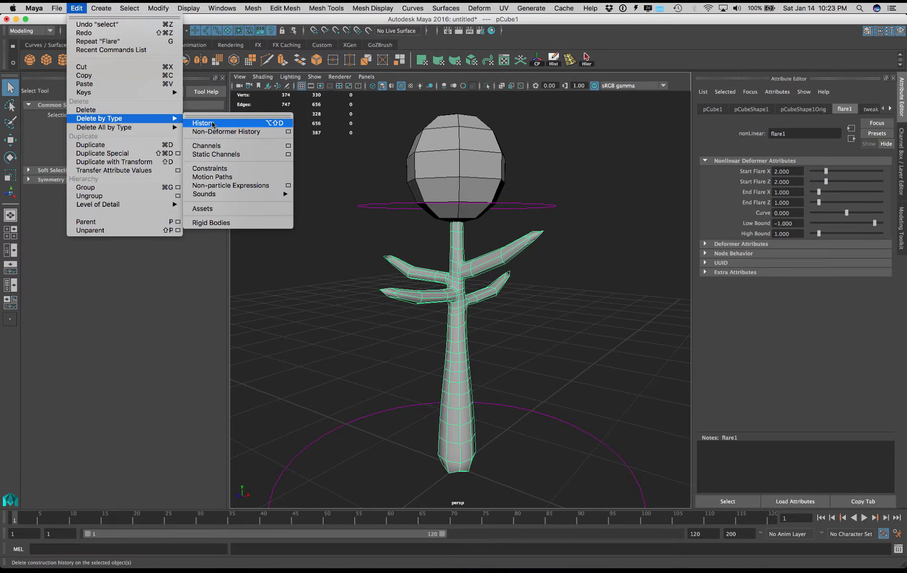
{"action": "left_click", "coordinate": [212, 124]}
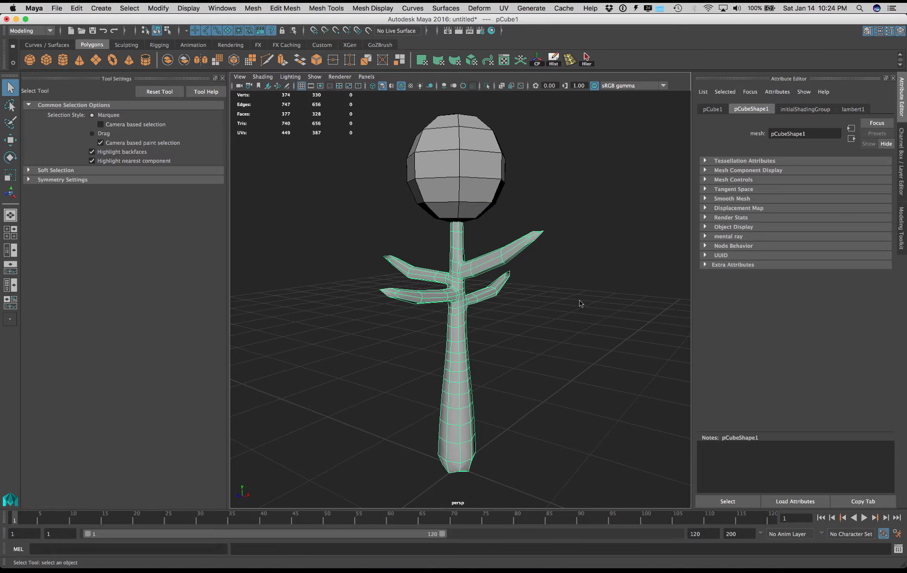
Step: Switch the tree to edge selection, activate the Move tool and turn off soft selection
{"action": "left_click_drag", "start_coordinate": [547, 308], "coordinate": [441, 283], "text": "alt"}
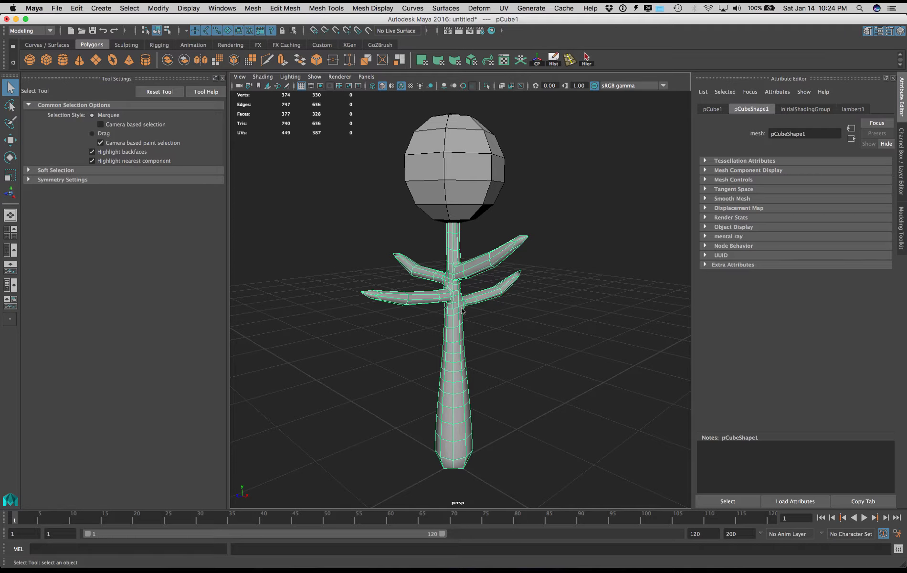
{"action": "left_click_drag", "start_coordinate": [453, 290], "coordinate": [409, 356], "text": "alt"}
{"action": "scroll", "coordinate": [537, 348], "scroll_direction": "up", "scroll_amount": 3}
{"action": "scroll", "coordinate": [515, 358], "scroll_direction": "up", "scroll_amount": 2}
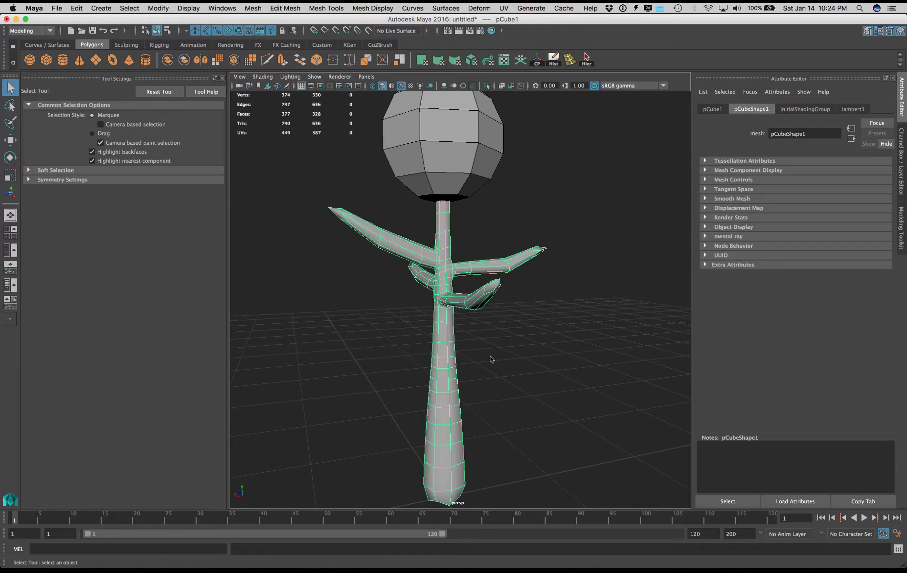
{"action": "left_click_drag", "start_coordinate": [492, 359], "coordinate": [470, 368], "text": "alt"}
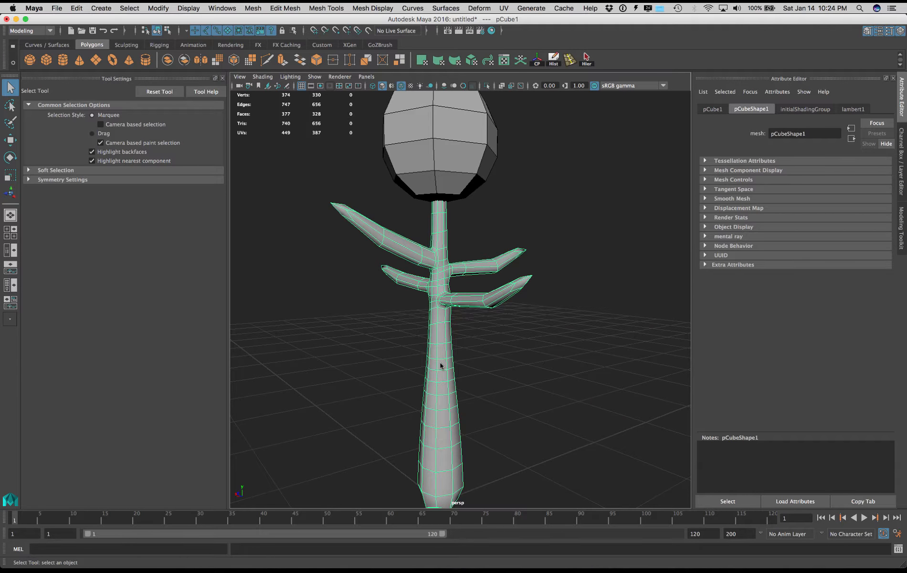
{"action": "right_click_drag", "start_coordinate": [440, 366], "coordinate": [440, 261]}
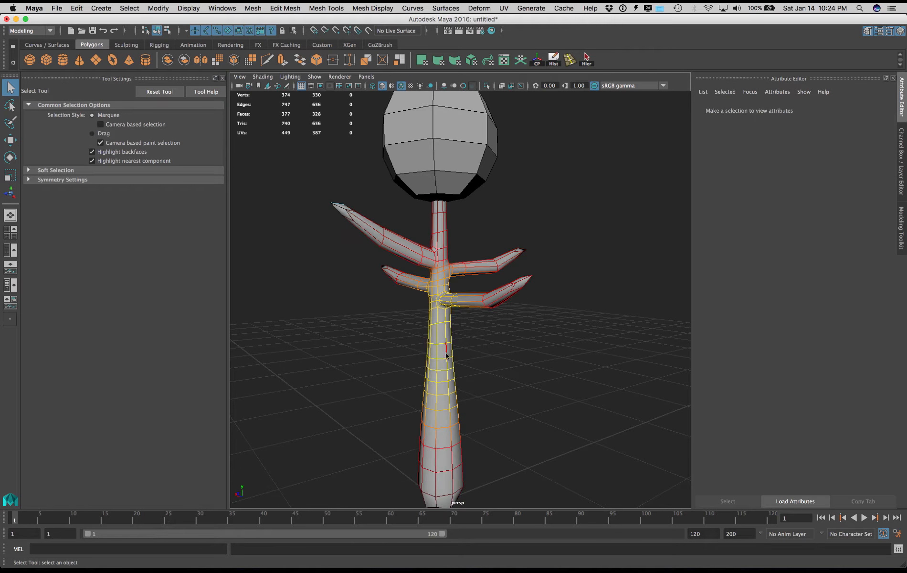
{"action": "left_click", "coordinate": [10, 140]}
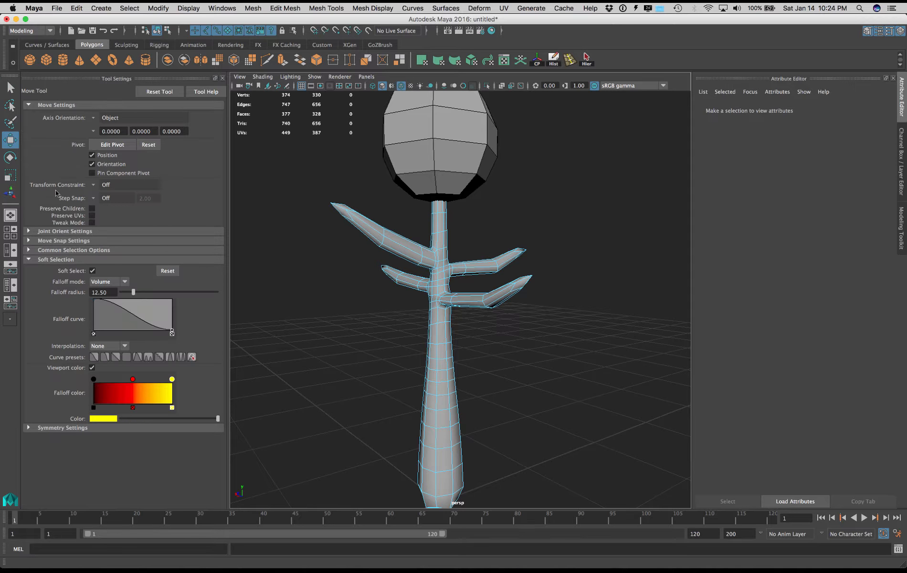
{"action": "left_click", "coordinate": [92, 271]}
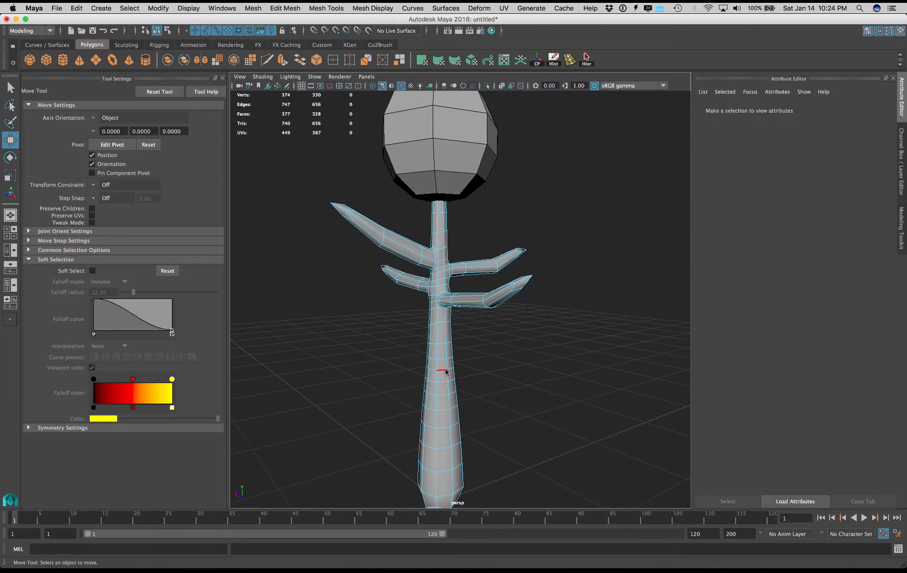
Step: Select one horizontal edge loop around the lower half of the trunk and delete it
{"action": "middle_click_drag", "start_coordinate": [547, 429], "coordinate": [542, 370], "text": "alt"}
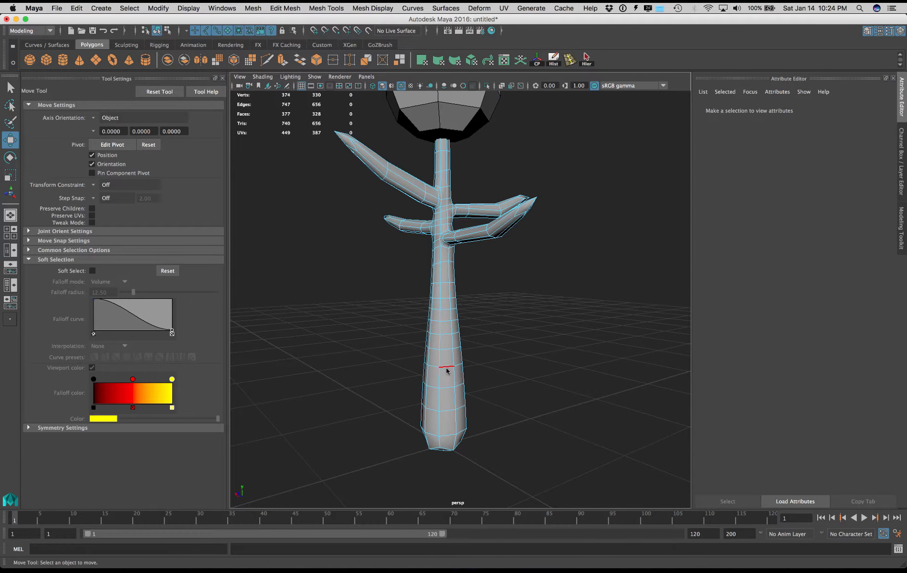
{"action": "left_click", "coordinate": [446, 368]}
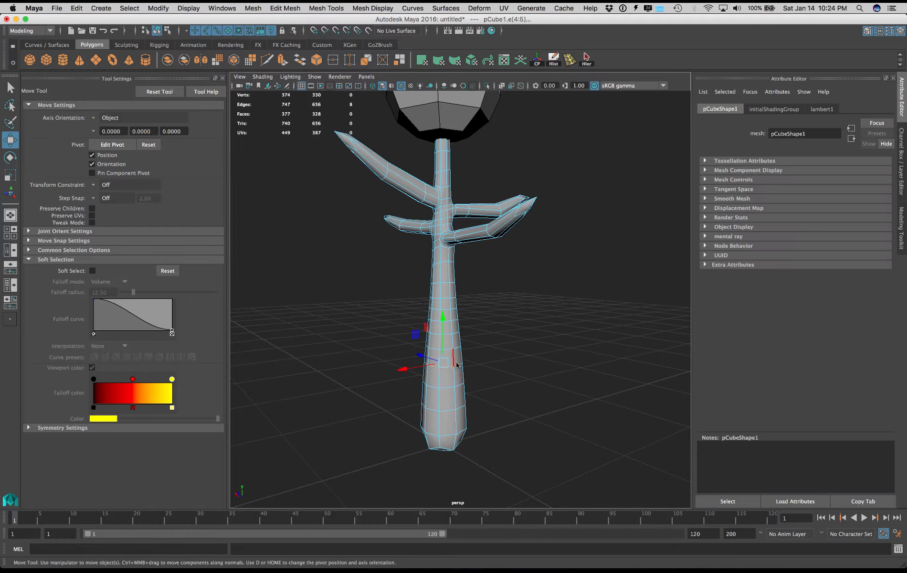
{"action": "scroll", "coordinate": [575, 384], "scroll_direction": "up", "scroll_amount": 2}
{"action": "mouse_move", "coordinate": [566, 423]}
{"action": "left_mouse_down", "text": "alt"}
{"action": "mouse_move", "coordinate": [536, 420]}
{"action": "mouse_move", "coordinate": [604, 423]}
{"action": "mouse_move", "coordinate": [471, 424]}
{"action": "mouse_move", "coordinate": [538, 427]}
{"action": "mouse_move", "coordinate": [557, 416]}
{"action": "left_mouse_up", "text": "alt"}
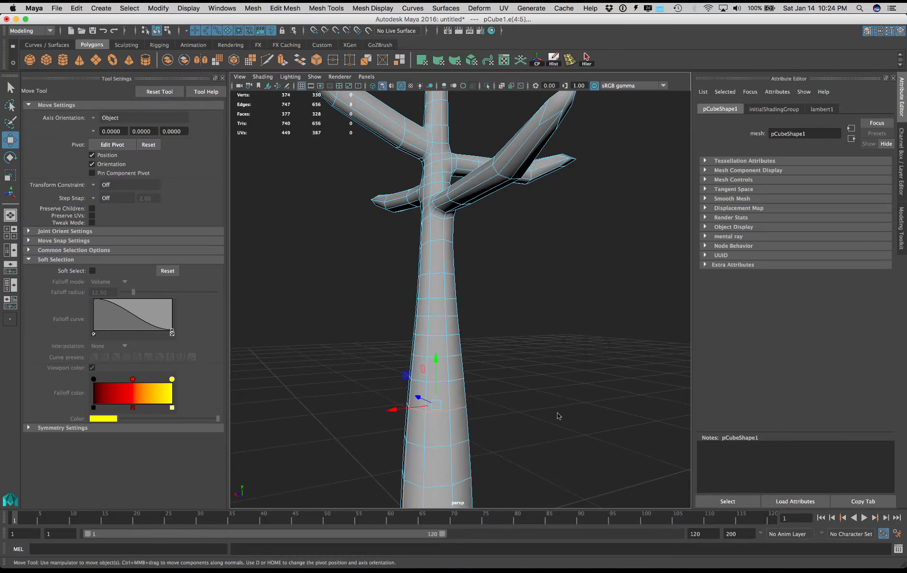
{"action": "key", "text": "Delete"}
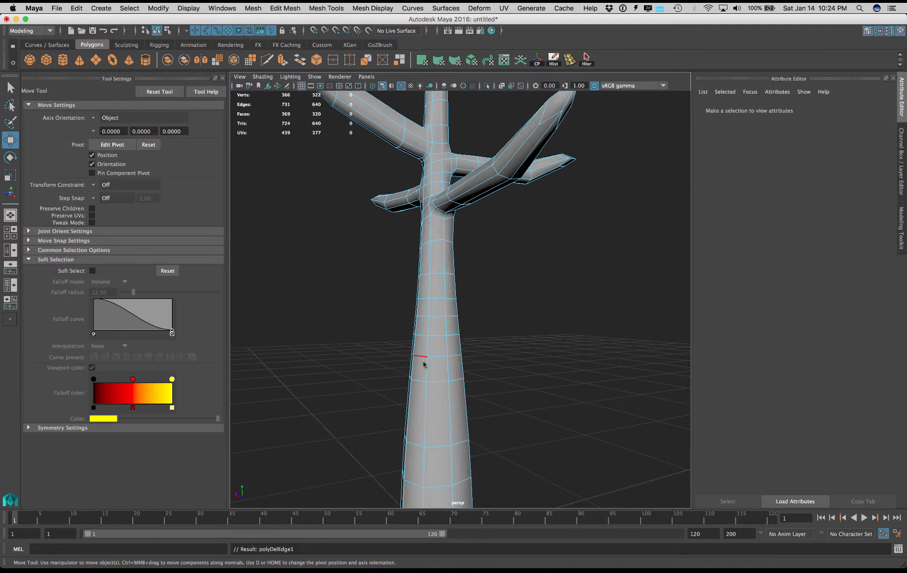
Step: Delete three more horizontal edge loops from the trunk between its middle and the lowest branches
{"action": "double_click", "coordinate": [438, 357]}
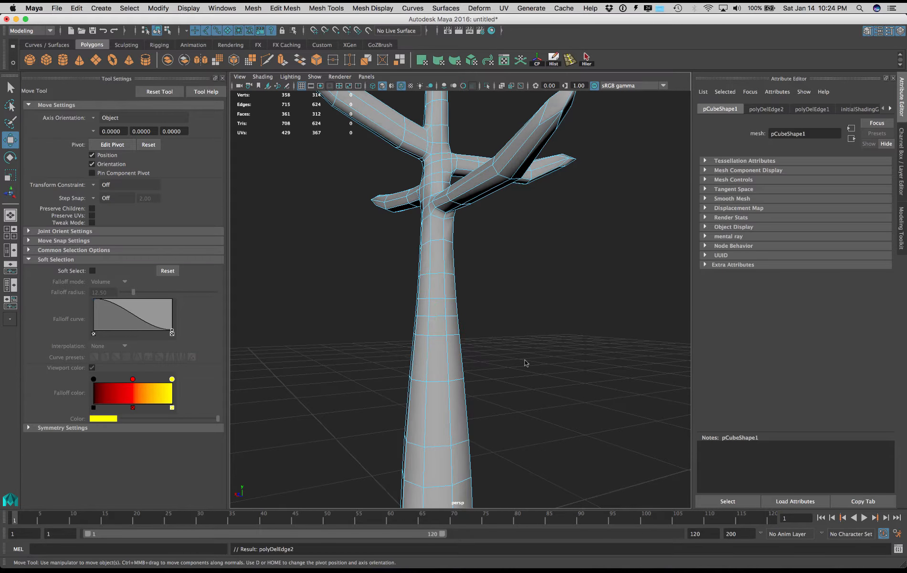
{"action": "key", "text": "Delete"}
{"action": "double_click", "coordinate": [438, 315]}
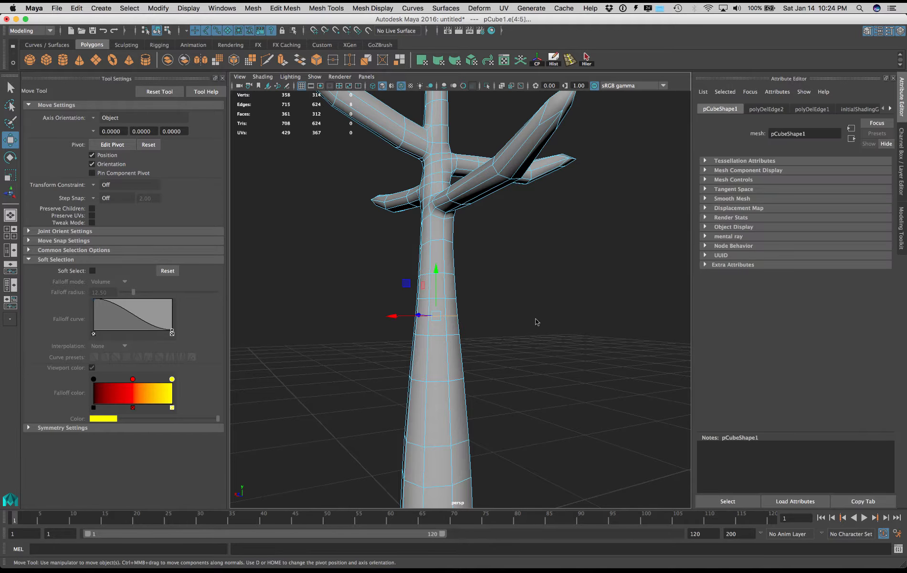
{"action": "key", "text": "Delete"}
{"action": "double_click", "coordinate": [441, 273]}
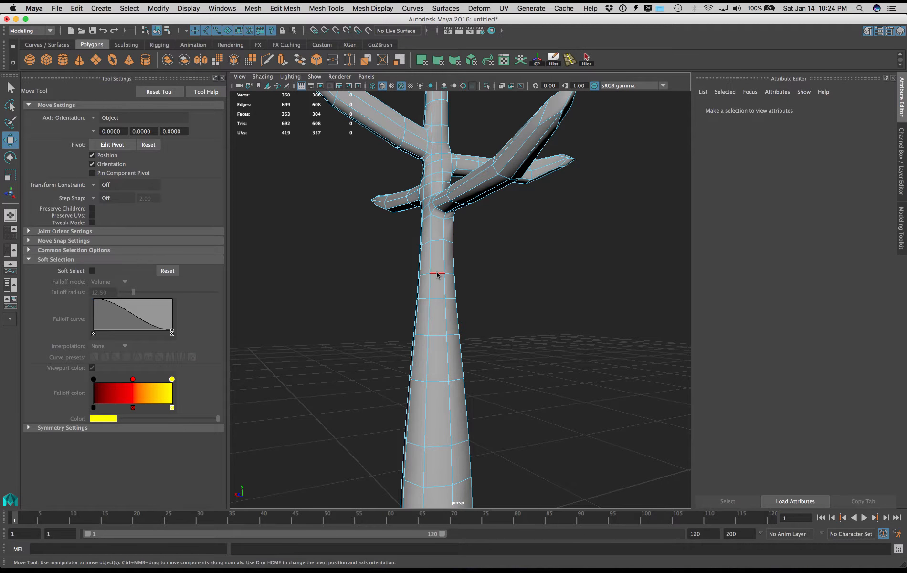
{"action": "key", "text": "Delete"}
Step: Delete the horizontal edge loop around the upper trunk just below the foliage sphere
{"action": "left_click_drag", "start_coordinate": [528, 316], "coordinate": [568, 341], "text": "alt"}
{"action": "right_click_drag", "start_coordinate": [568, 341], "coordinate": [499, 279], "text": "alt"}
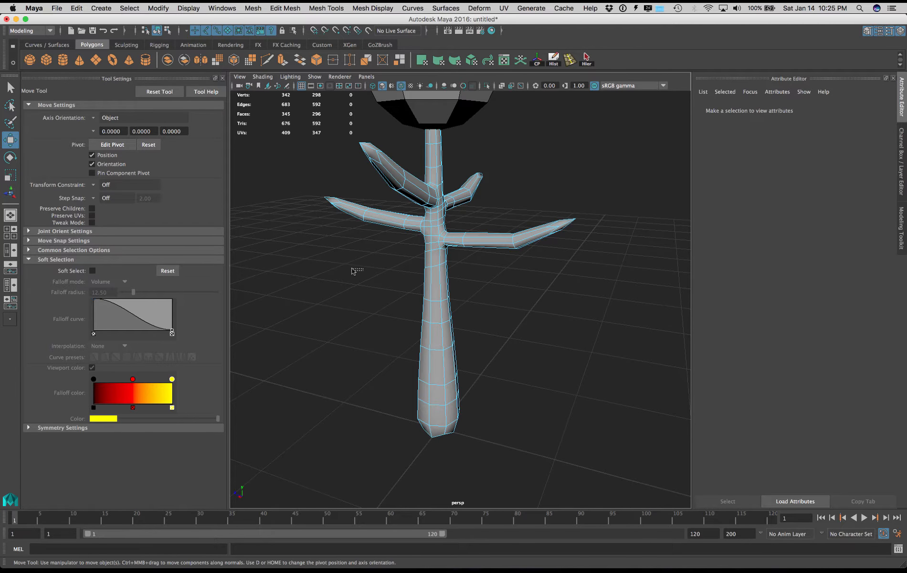
{"action": "left_click_drag", "start_coordinate": [565, 331], "coordinate": [480, 329], "text": "alt"}
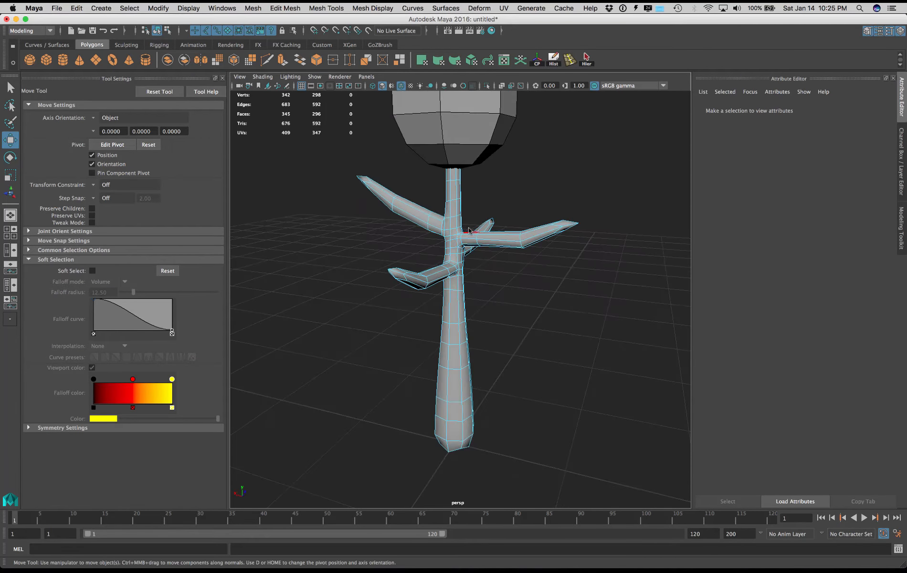
{"action": "double_click", "coordinate": [454, 182]}
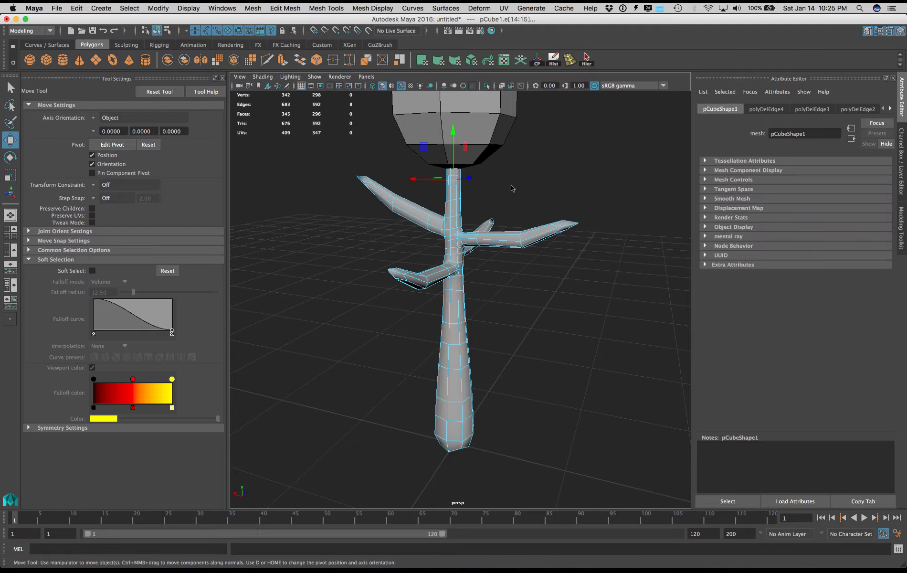
{"action": "key", "text": "Delete"}
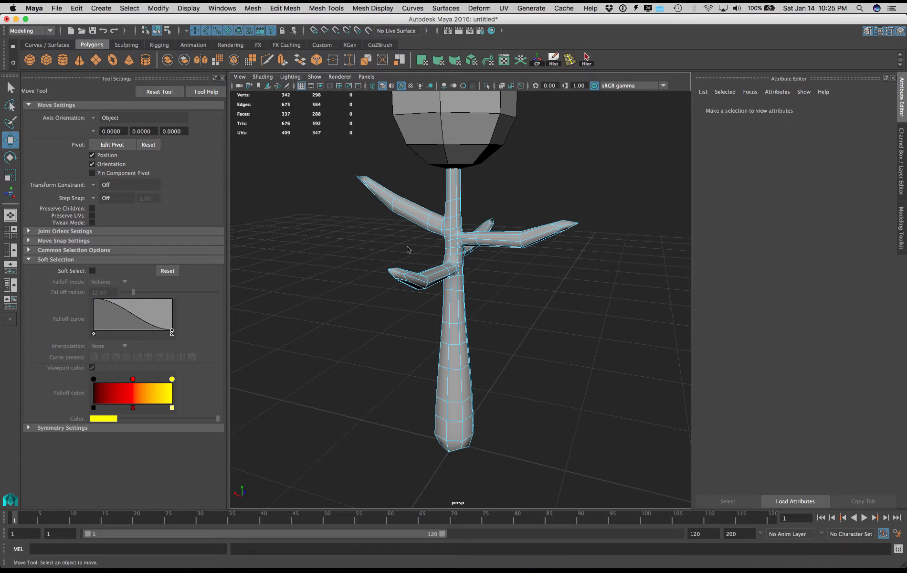
Step: Return to object mode, select the tree mesh and apply Reduce by percentage at 50 with Preserve Quads at 1
{"action": "left_click", "coordinate": [10, 87]}
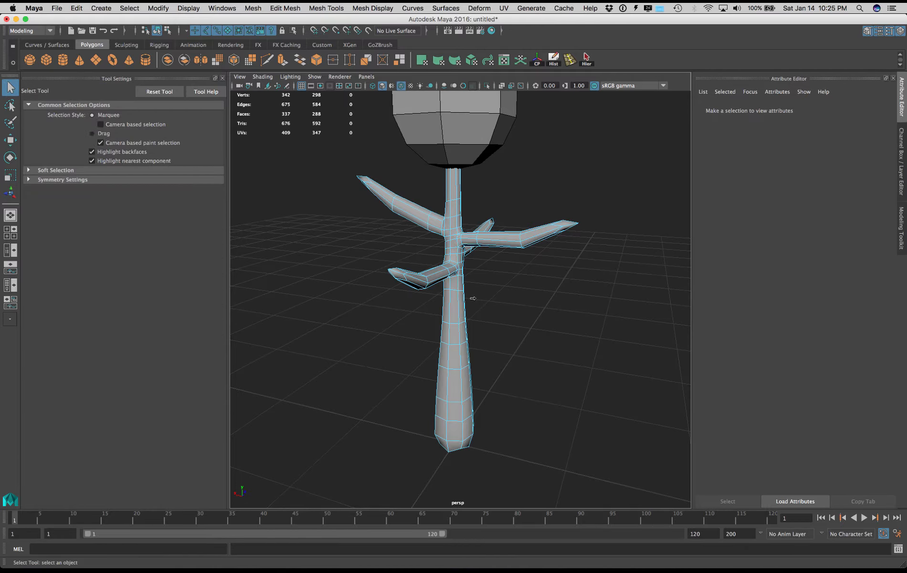
{"action": "right_click_drag", "start_coordinate": [458, 303], "coordinate": [501, 277]}
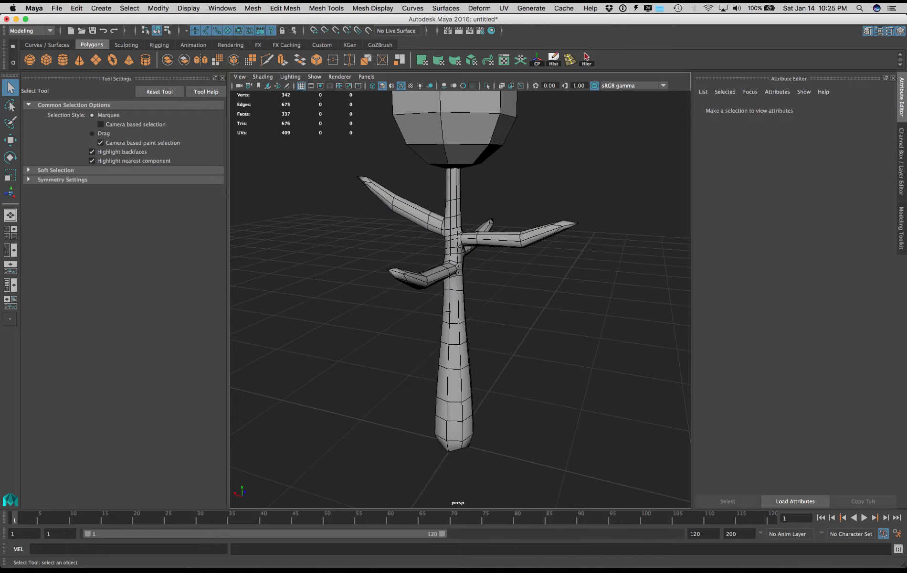
{"action": "left_click", "coordinate": [398, 281]}
{"action": "left_click", "coordinate": [252, 8]}
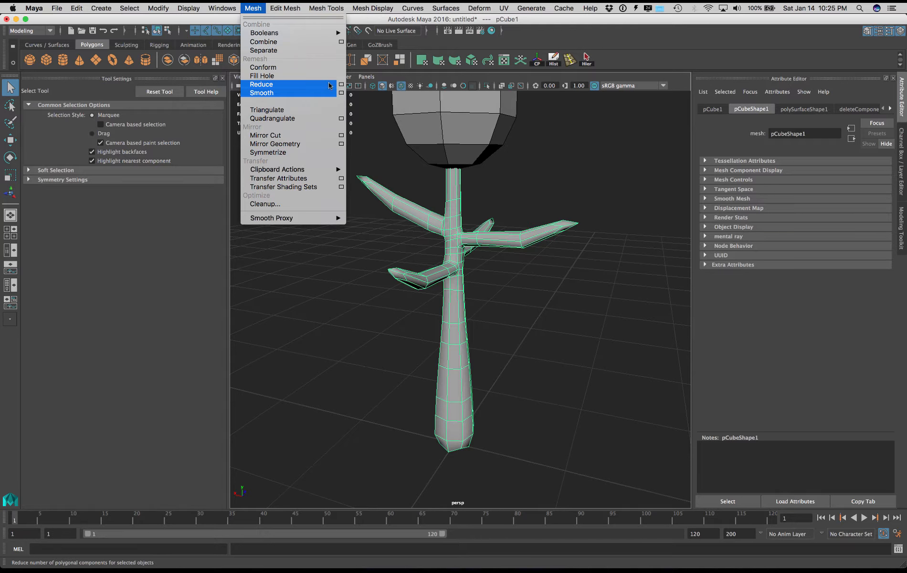
{"action": "left_click", "coordinate": [340, 84]}
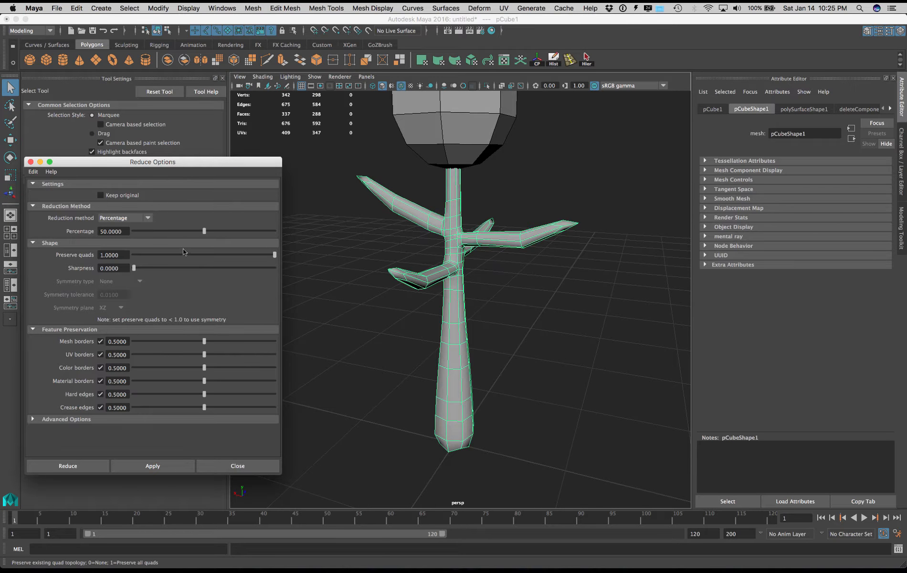
{"action": "left_click", "coordinate": [96, 464]}
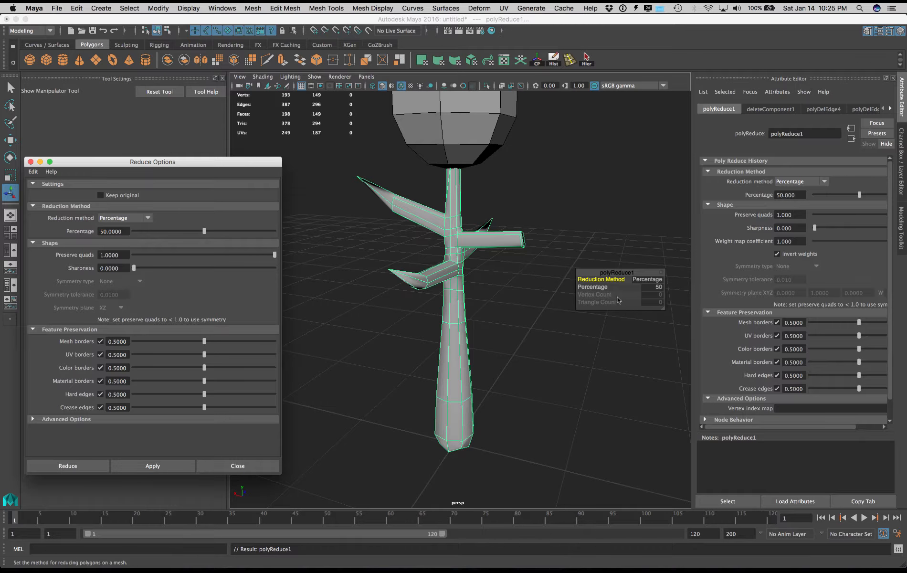
Step: Lower the tree's reduction percentage, trying 15 and 13.1 before setting it to 0, and deselect the mesh
{"action": "left_click_drag", "start_coordinate": [598, 290], "coordinate": [650, 277]}
{"action": "left_click_drag", "start_coordinate": [650, 279], "coordinate": [433, 283]}
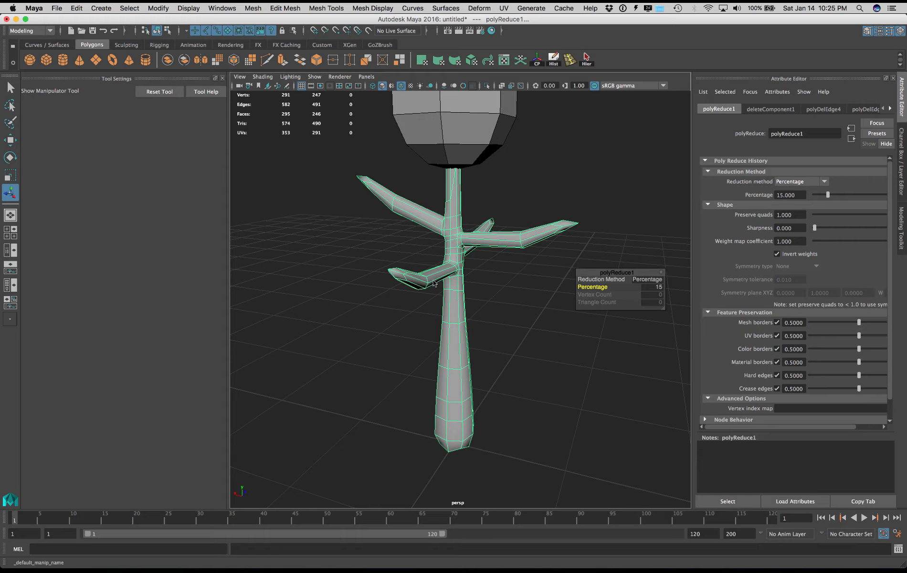
{"action": "left_click_drag", "start_coordinate": [434, 283], "coordinate": [424, 282]}
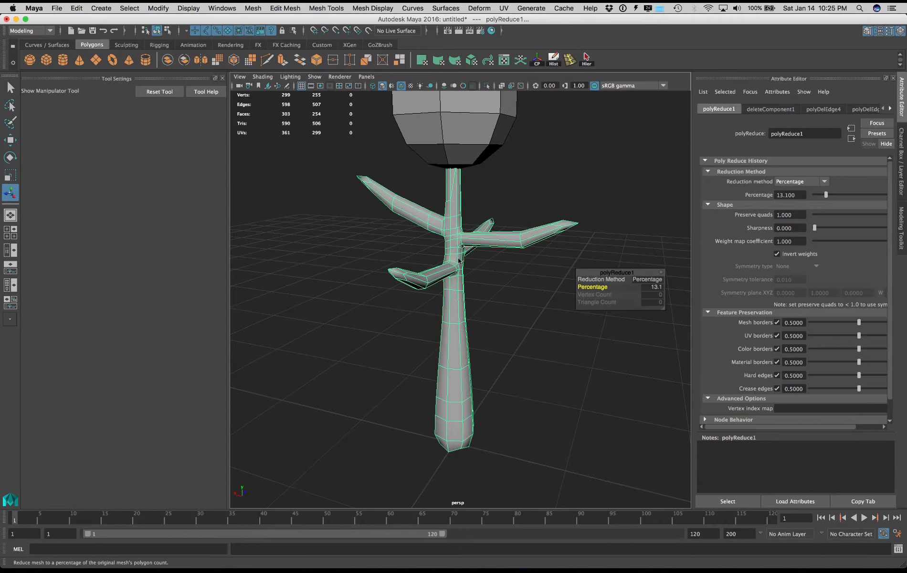
{"action": "left_click_drag", "start_coordinate": [601, 286], "coordinate": [463, 283]}
{"action": "key", "text": "q"}
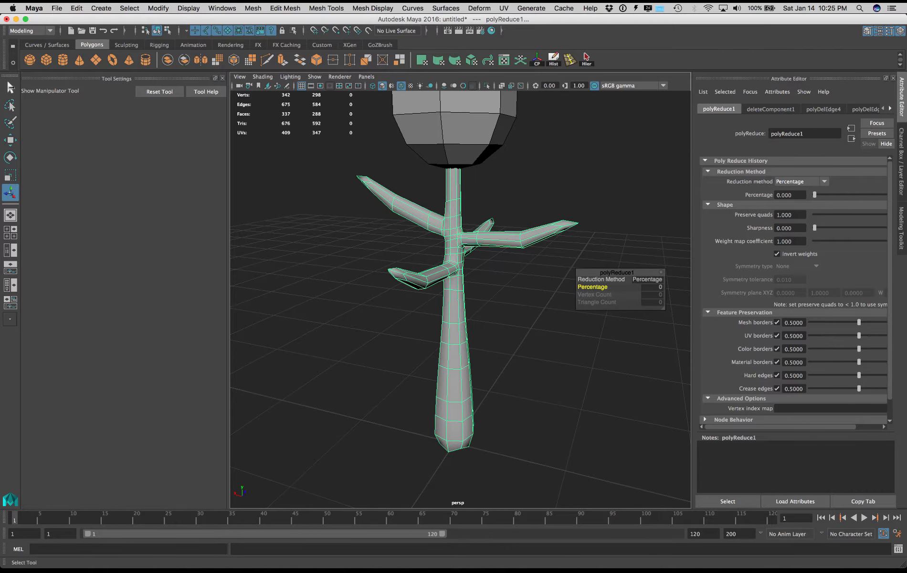
{"action": "left_click", "coordinate": [363, 241]}
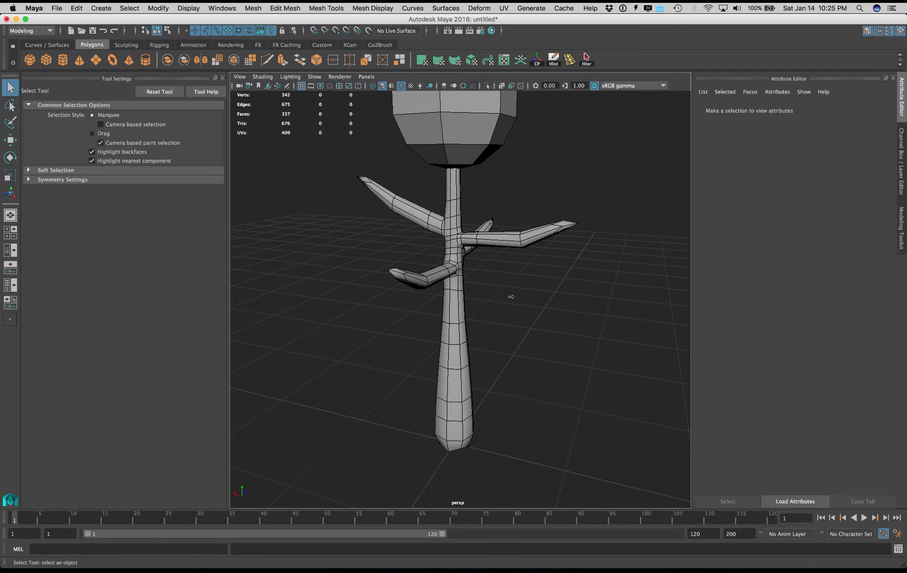
Step: Close the Tool Settings panel and select the foliage sphere on top of the trunk
{"action": "middle_click_drag", "start_coordinate": [511, 297], "coordinate": [494, 342], "text": "alt"}
{"action": "left_click_drag", "start_coordinate": [495, 342], "coordinate": [532, 354], "text": "alt"}
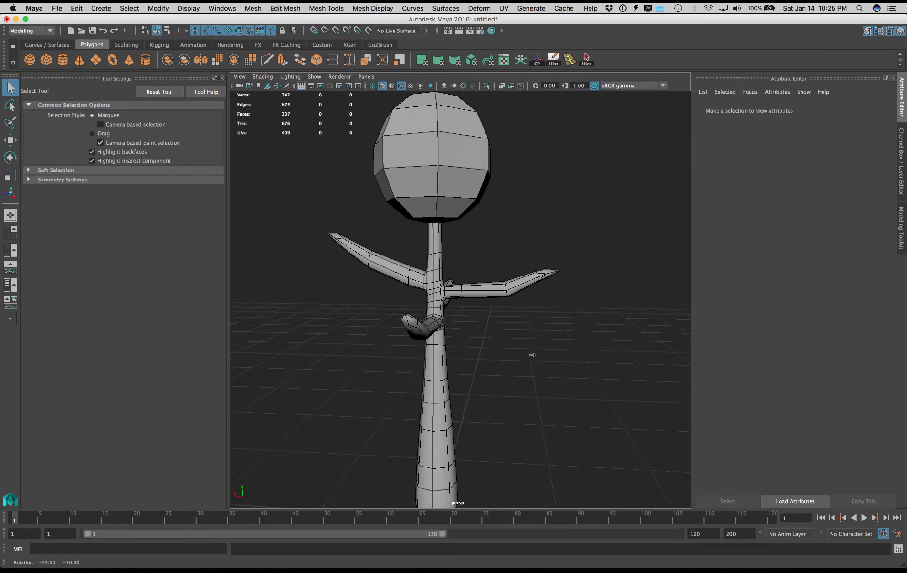
{"action": "left_click", "coordinate": [223, 78]}
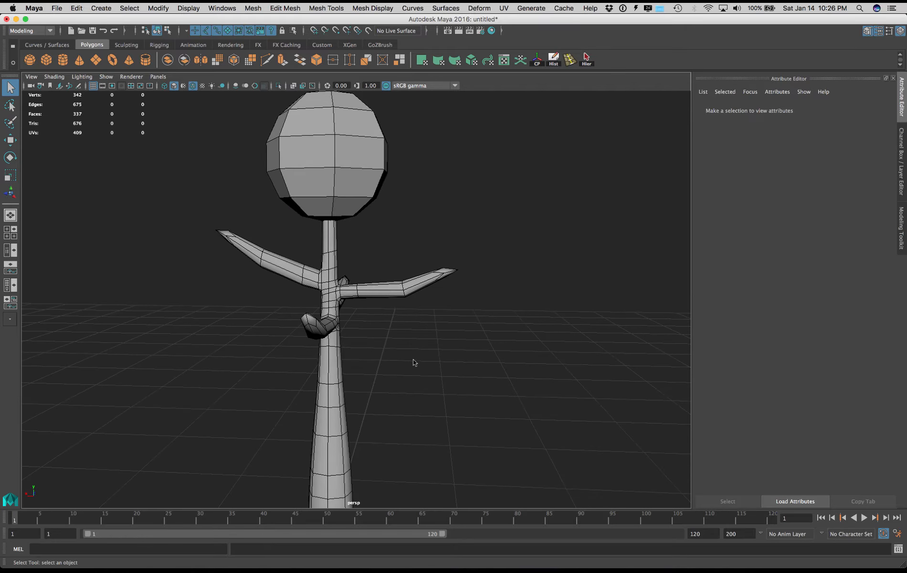
{"action": "mouse_move", "coordinate": [413, 360]}
{"action": "left_mouse_down", "text": "alt"}
{"action": "mouse_move", "coordinate": [455, 362]}
{"action": "mouse_move", "coordinate": [404, 368]}
{"action": "left_mouse_up", "text": "alt"}
{"action": "left_click", "coordinate": [364, 188]}
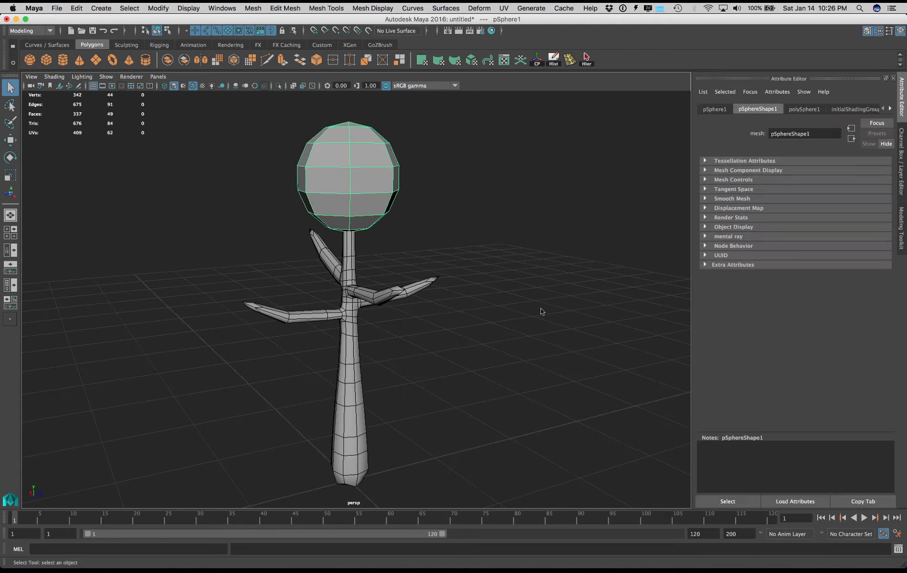
Step: In the side view, duplicate the foliage sphere and move the copy beside a branch tip, at about Y 22.4 and Z -13
{"action": "left_click_drag", "start_coordinate": [541, 308], "coordinate": [502, 296], "text": "alt"}
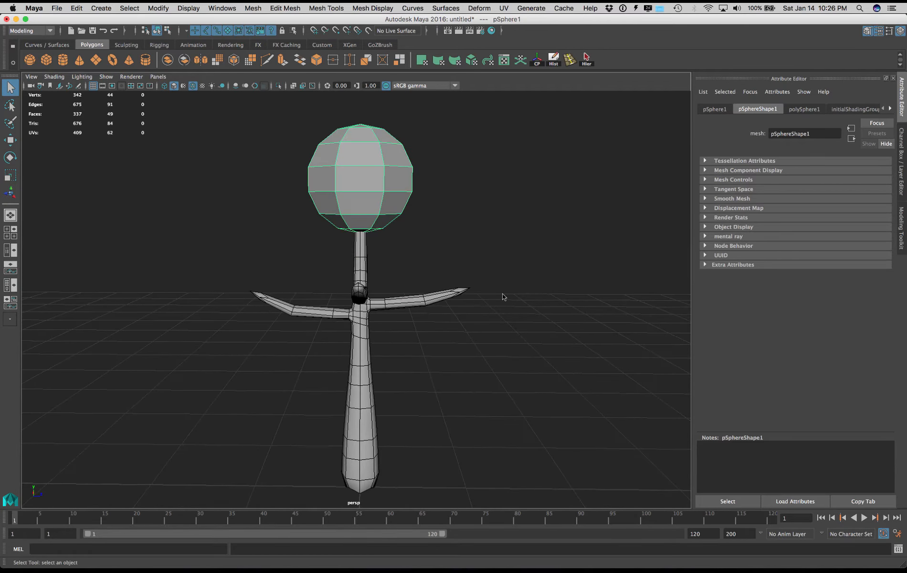
{"action": "key", "text": "space"}
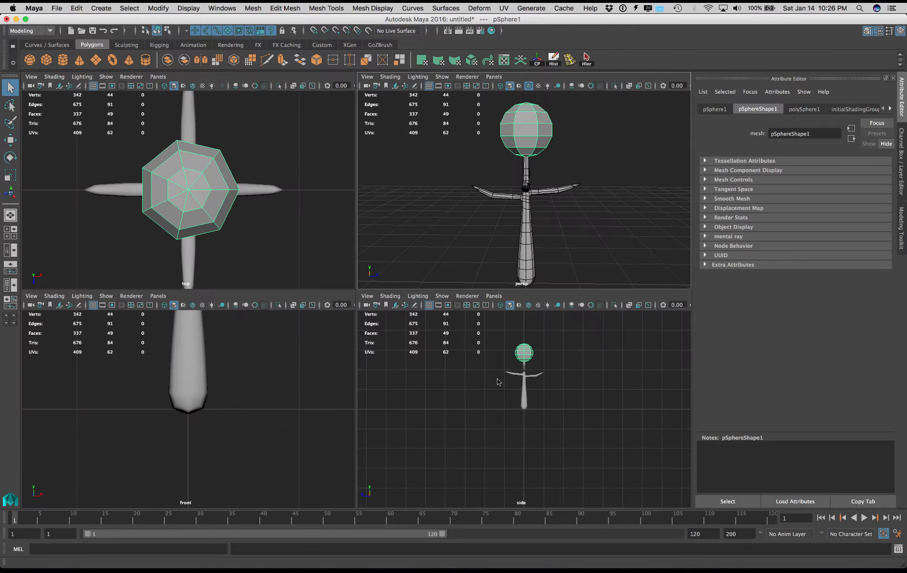
{"action": "key", "text": "space"}
{"action": "scroll", "coordinate": [498, 357], "scroll_direction": "up", "scroll_amount": 3}
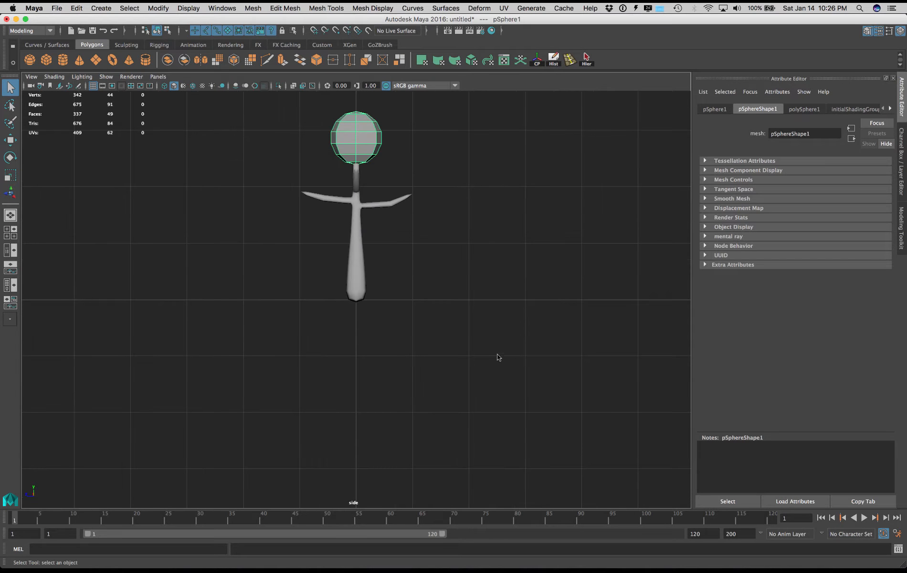
{"action": "middle_click_drag", "start_coordinate": [470, 289], "coordinate": [480, 367], "text": "alt"}
{"action": "scroll", "coordinate": [480, 367], "scroll_direction": "up", "scroll_amount": 2}
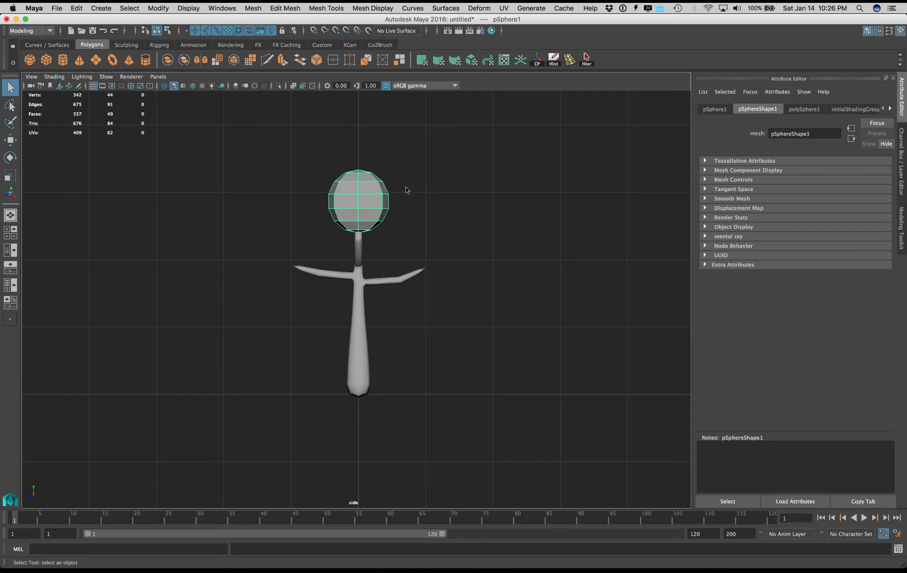
{"action": "key", "text": "ctrl+d"}
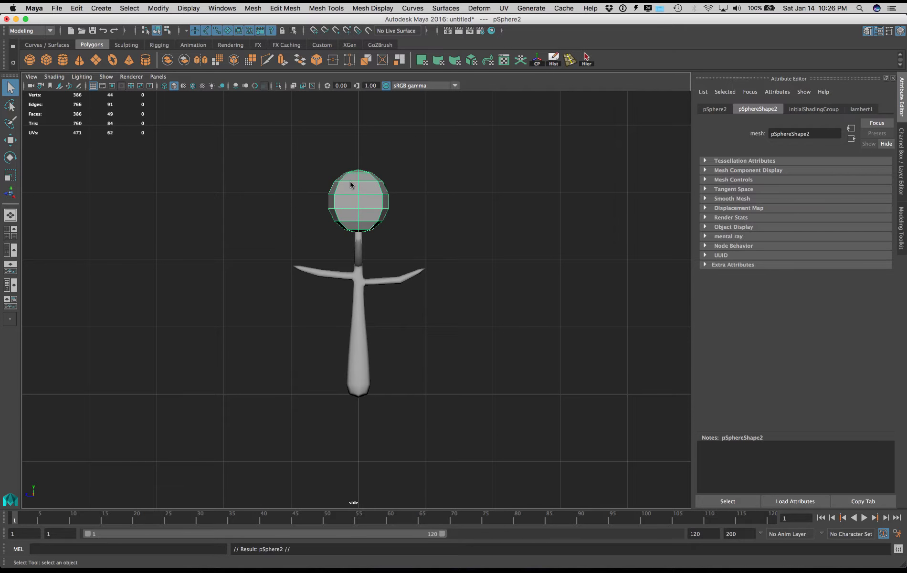
{"action": "left_click", "coordinate": [9, 138]}
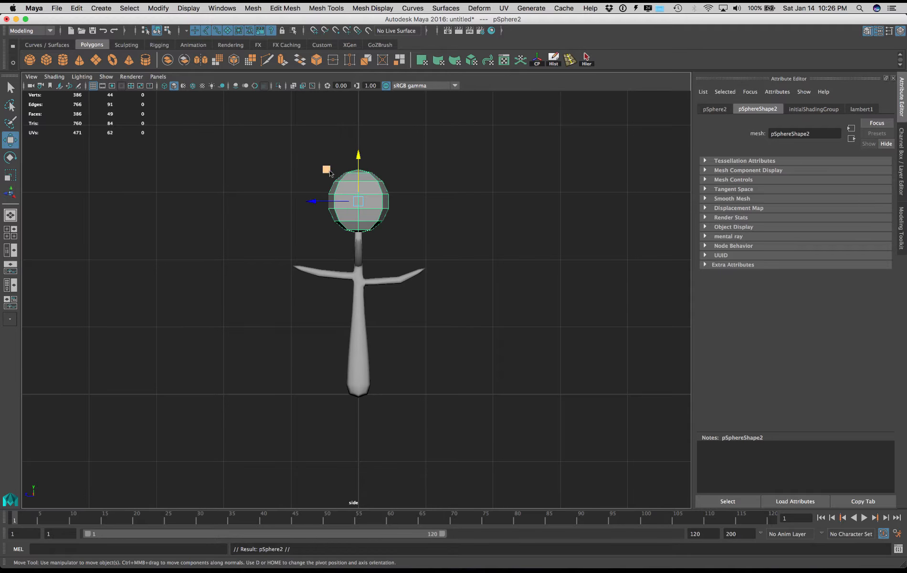
{"action": "left_click_drag", "start_coordinate": [326, 170], "coordinate": [413, 211]}
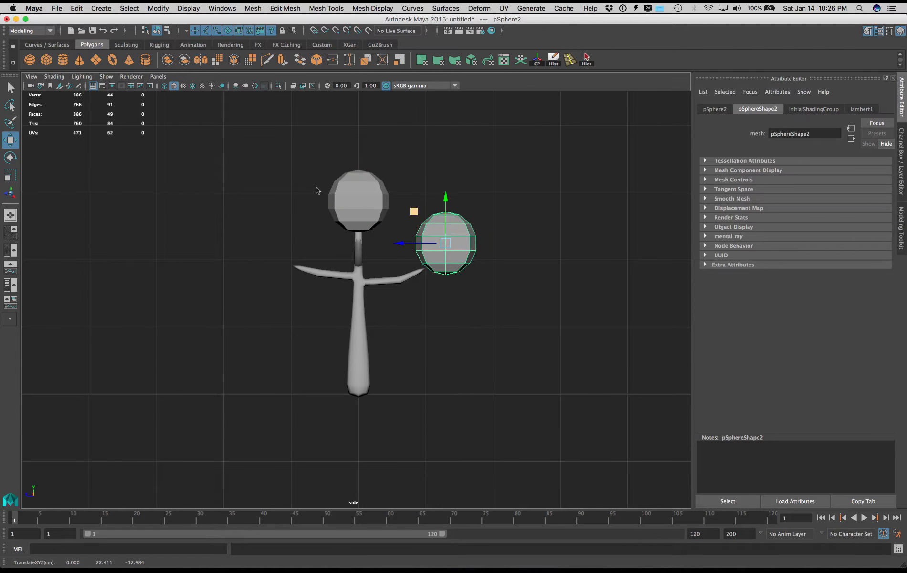
Step: Rotate the copied sphere to tilt it with the branch and scale it down uniformly
{"action": "left_click", "coordinate": [10, 157]}
{"action": "left_click_drag", "start_coordinate": [488, 222], "coordinate": [475, 266]}
{"action": "left_click", "coordinate": [10, 139]}
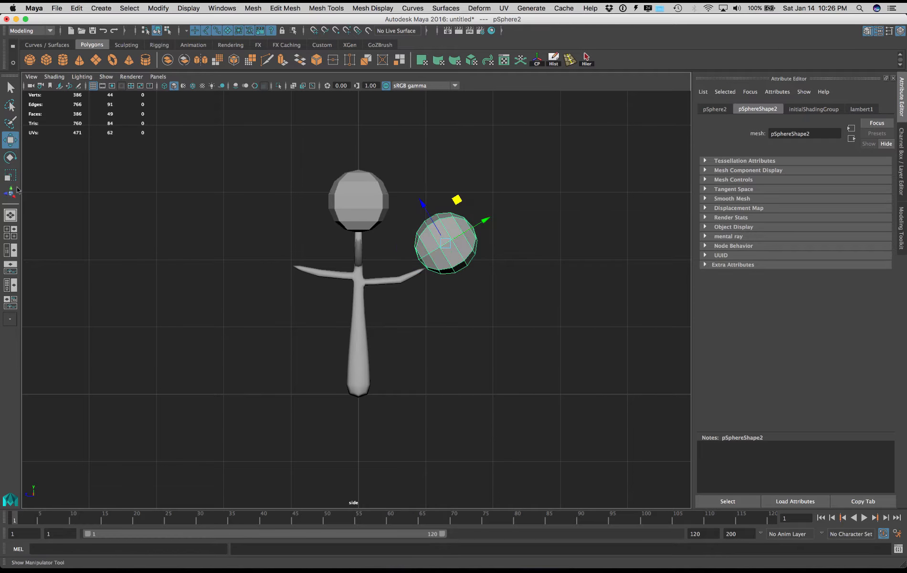
{"action": "left_click", "coordinate": [10, 174]}
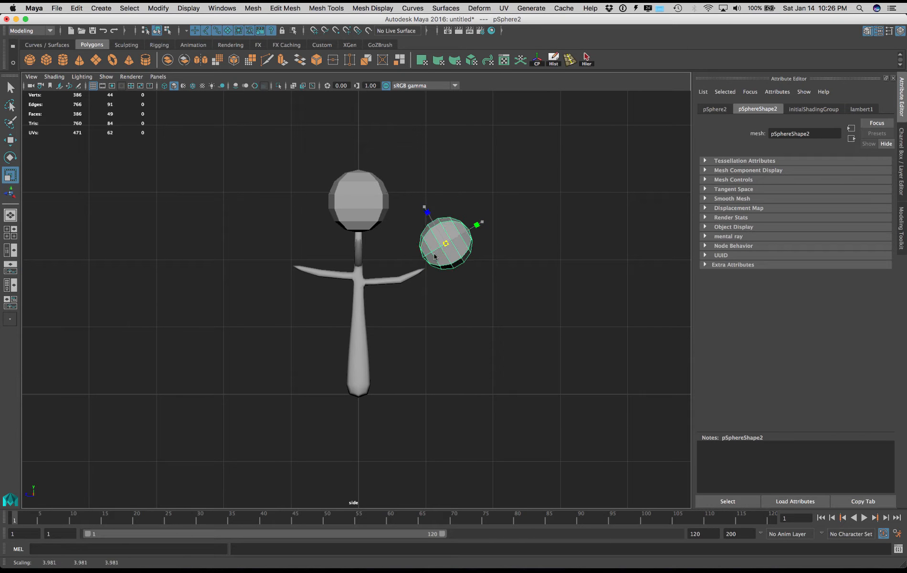
Step: Enlarge the top foliage sphere uniformly and raise it to about Y 30.3 so it sits on the trunk tip
{"action": "left_click", "coordinate": [362, 203]}
{"action": "left_click_drag", "start_coordinate": [359, 202], "coordinate": [247, 158]}
{"action": "left_click", "coordinate": [10, 139]}
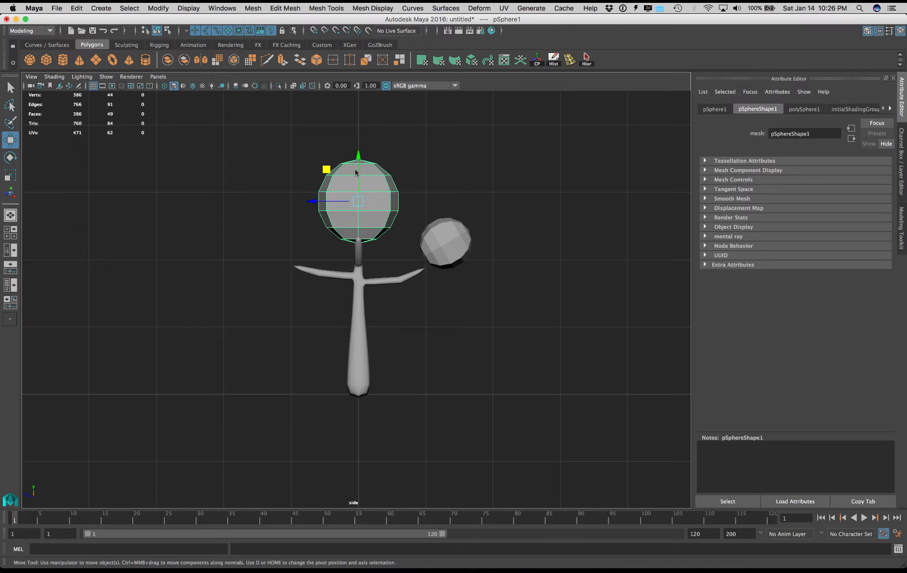
{"action": "mouse_move", "coordinate": [356, 172]}
{"action": "left_mouse_down"}
{"action": "mouse_move", "coordinate": [356, 152]}
{"action": "mouse_move", "coordinate": [356, 160]}
{"action": "left_mouse_up"}
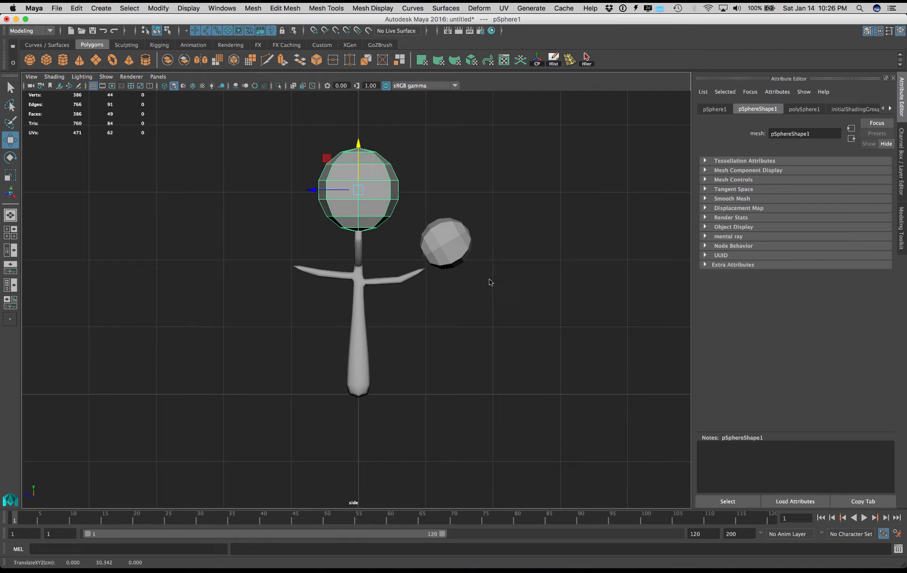
Step: Seat the smaller sphere on its branch tip, then place a rotated duplicate of it near the opposite branch
{"action": "left_click", "coordinate": [449, 255]}
{"action": "left_click_drag", "start_coordinate": [462, 201], "coordinate": [191, 437]}
{"action": "key", "text": "ctrl+d"}
{"action": "left_click", "coordinate": [17, 154]}
{"action": "left_click", "coordinate": [10, 139]}
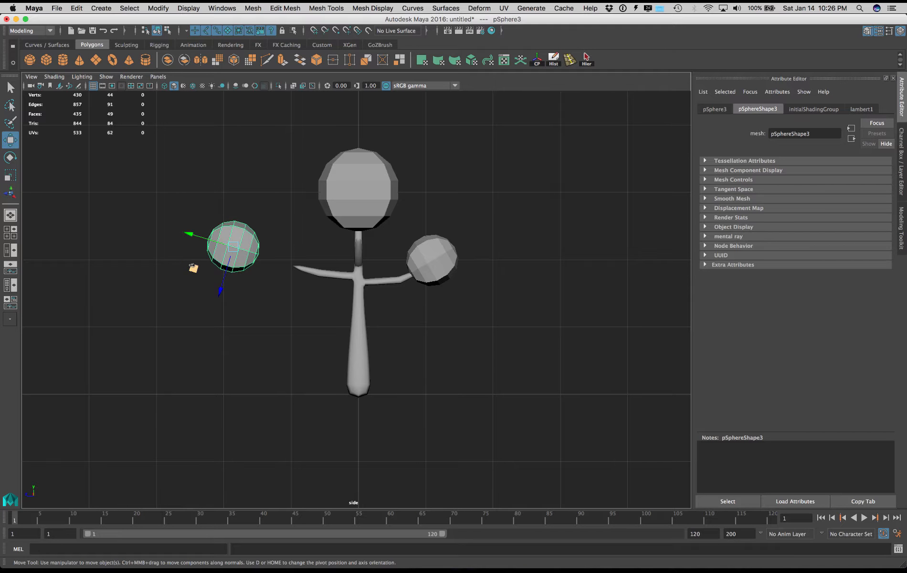
Step: Move the new sphere onto the opposite branch tip, at about Y 19.8 and Z 10.6
{"action": "middle_click_drag", "start_coordinate": [193, 268], "coordinate": [238, 283]}
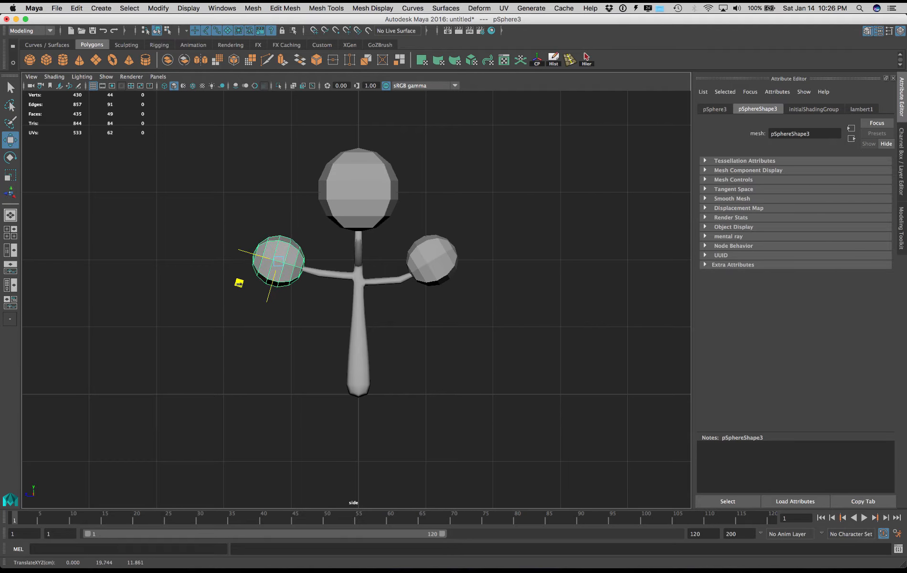
{"action": "left_click_drag", "start_coordinate": [239, 283], "coordinate": [240, 282]}
{"action": "left_click", "coordinate": [266, 328]}
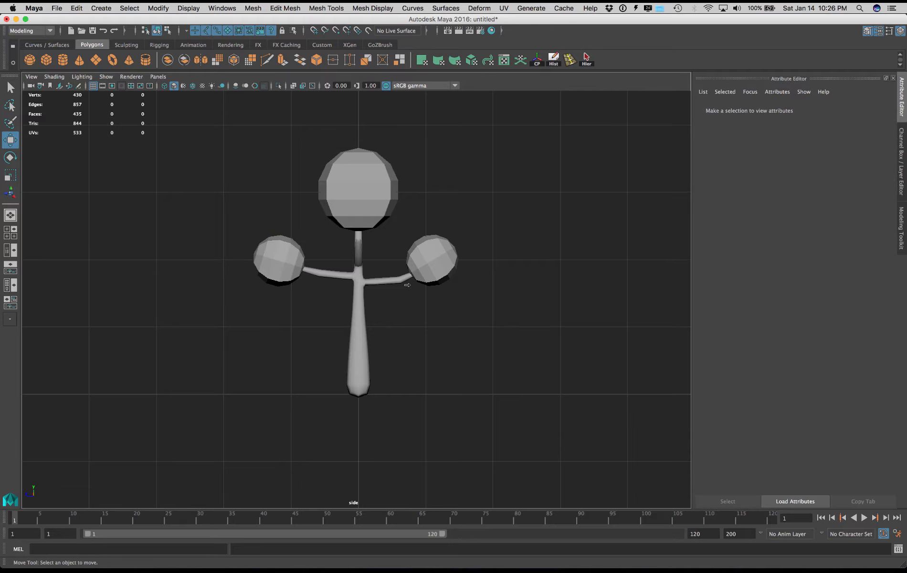
{"action": "left_click", "coordinate": [268, 249]}
{"action": "middle_click_drag", "start_coordinate": [239, 283], "coordinate": [247, 282]}
Step: In the front view, duplicate the large top foliage sphere and place the copy beside the raised branch on the positive X side
{"action": "key", "text": "space"}
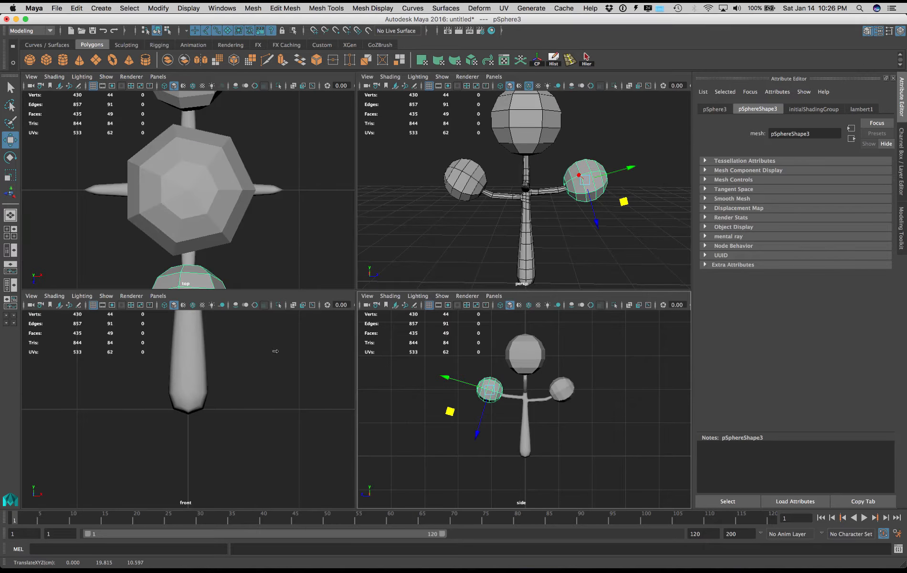
{"action": "key", "text": "space"}
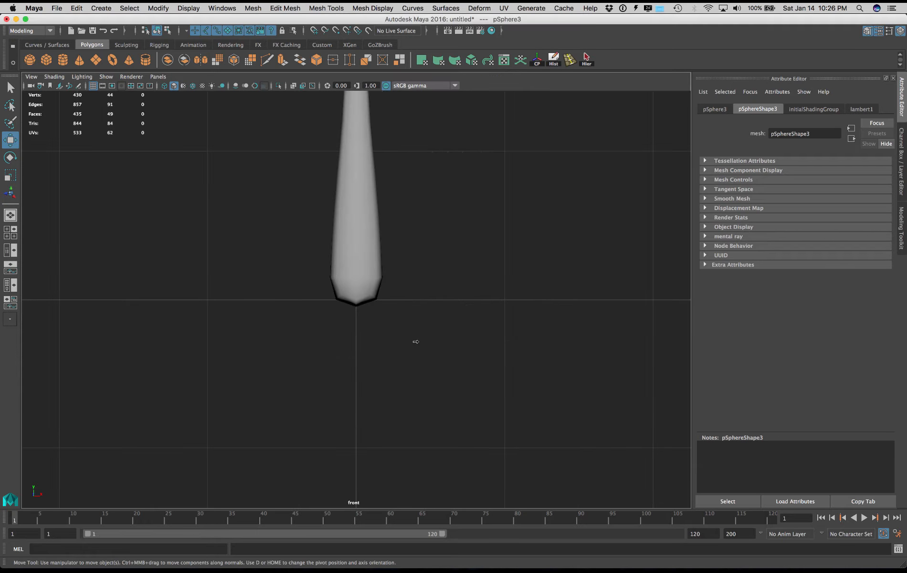
{"action": "key", "text": "a"}
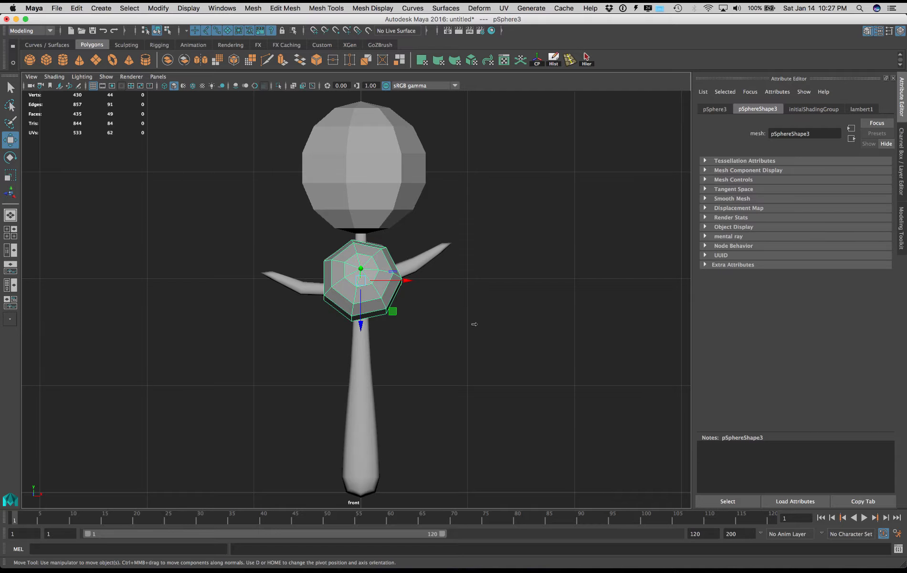
{"action": "scroll", "coordinate": [474, 324], "scroll_direction": "down", "scroll_amount": 10}
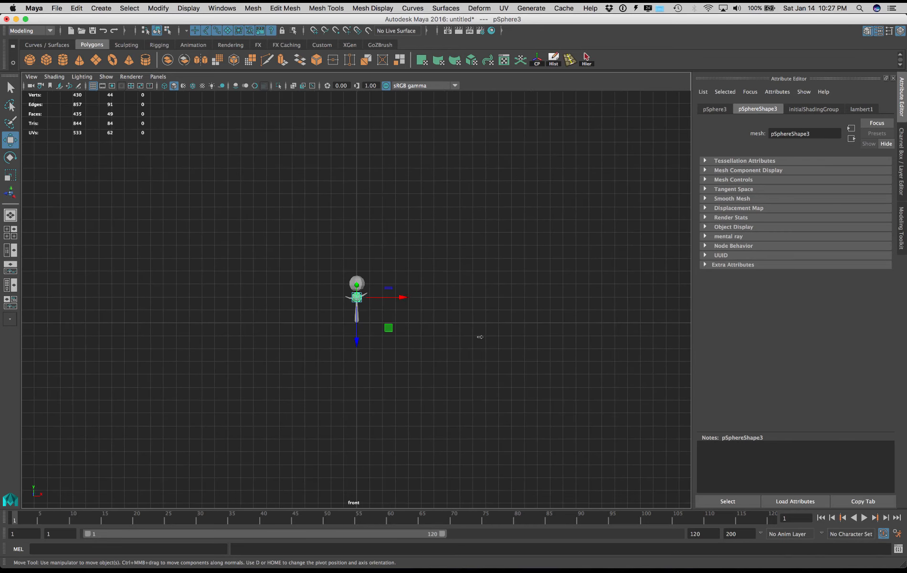
{"action": "key", "text": "a"}
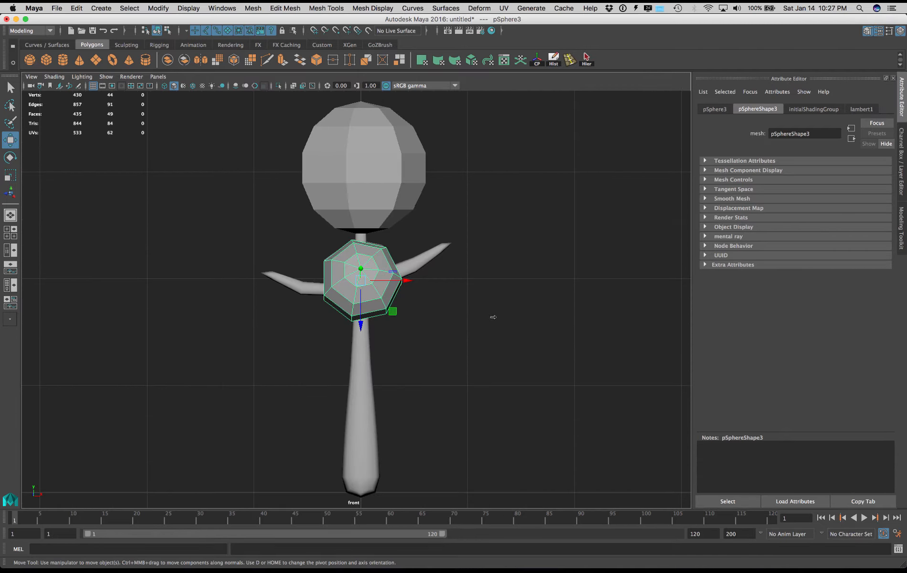
{"action": "left_click", "coordinate": [397, 194]}
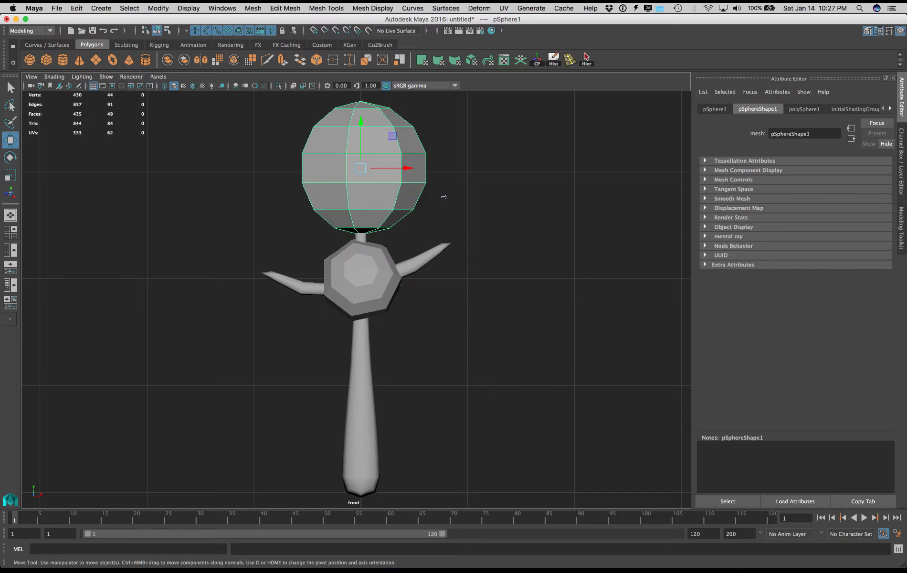
{"action": "key", "text": "ctrl+d"}
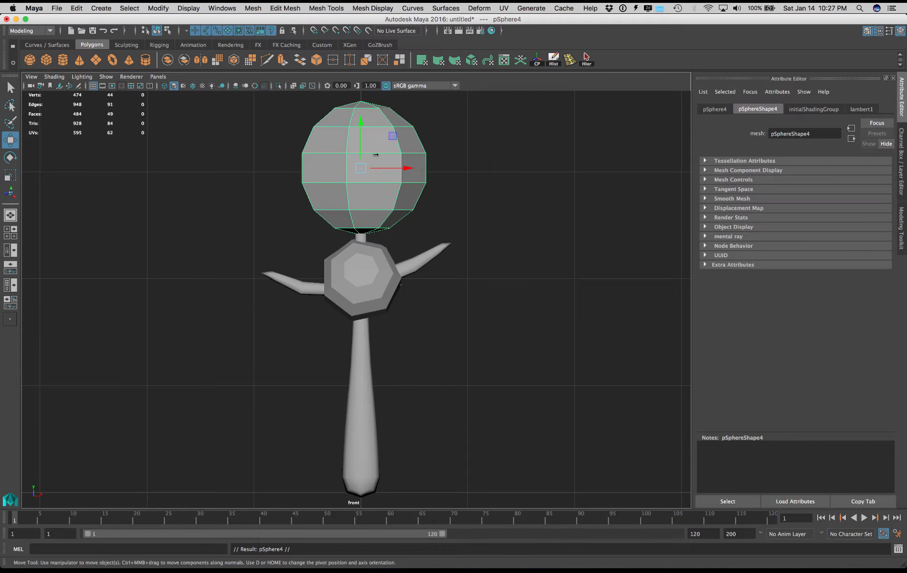
{"action": "left_click_drag", "start_coordinate": [395, 137], "coordinate": [572, 216]}
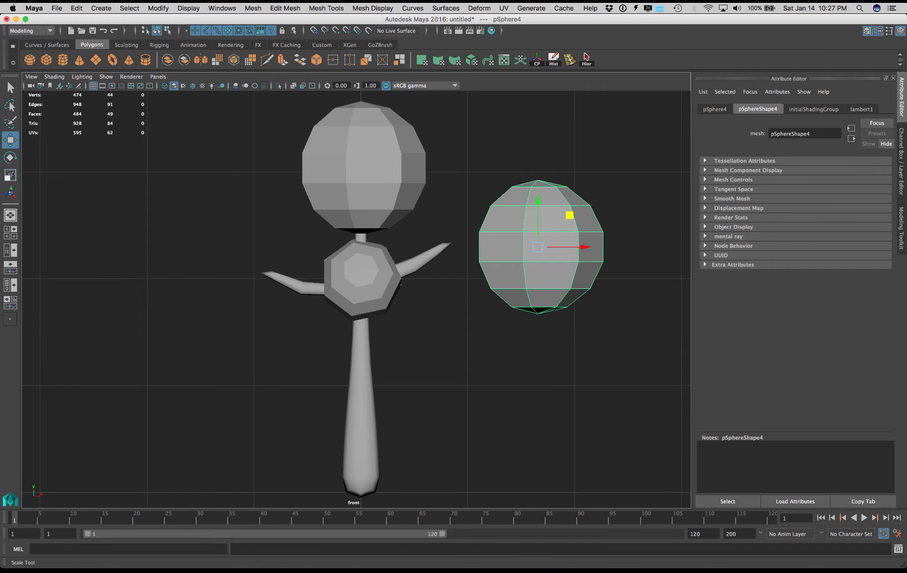
Step: Scale the copied sphere down uniformly to about 4.05 and rotate it about Z to follow the raised branch's angle
{"action": "left_click", "coordinate": [10, 175]}
{"action": "left_click_drag", "start_coordinate": [537, 247], "coordinate": [501, 251]}
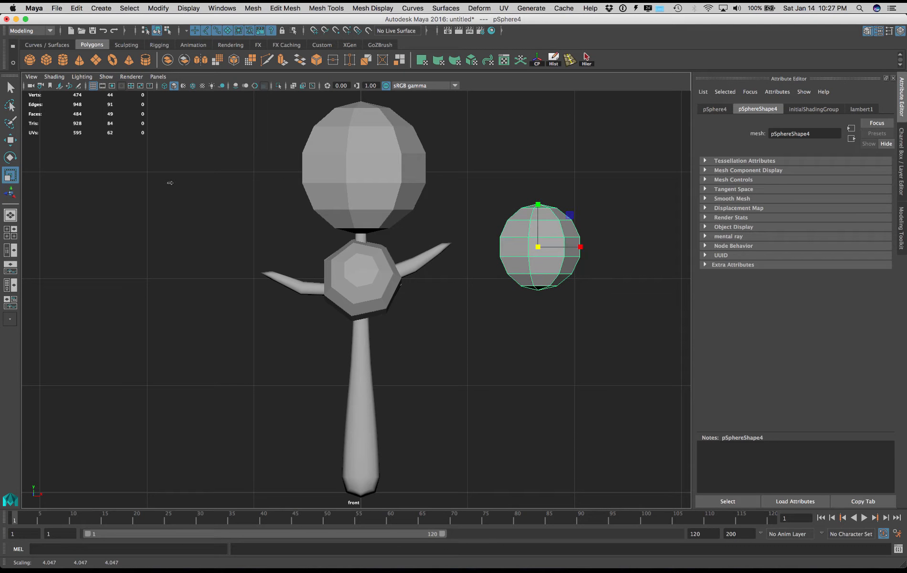
{"action": "left_click", "coordinate": [10, 157]}
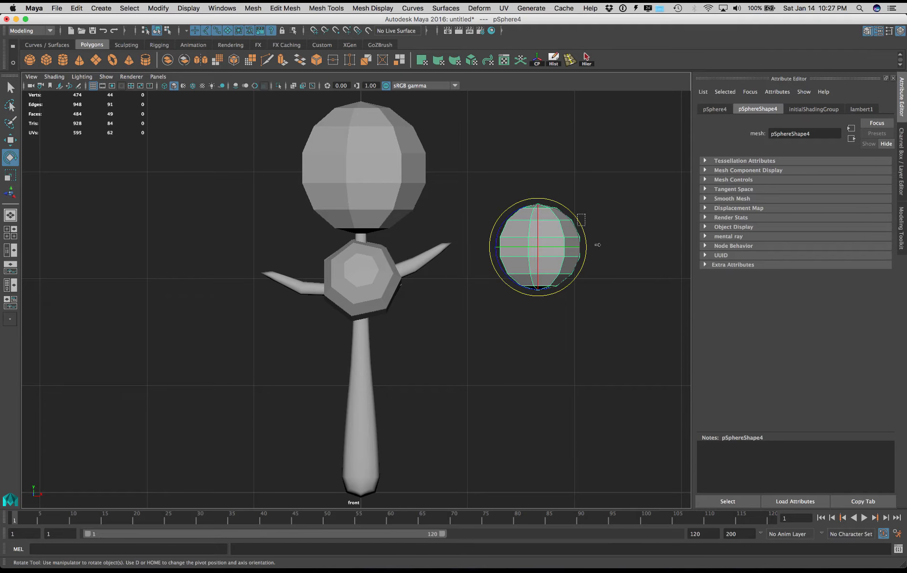
{"action": "left_click_drag", "start_coordinate": [586, 242], "coordinate": [587, 323]}
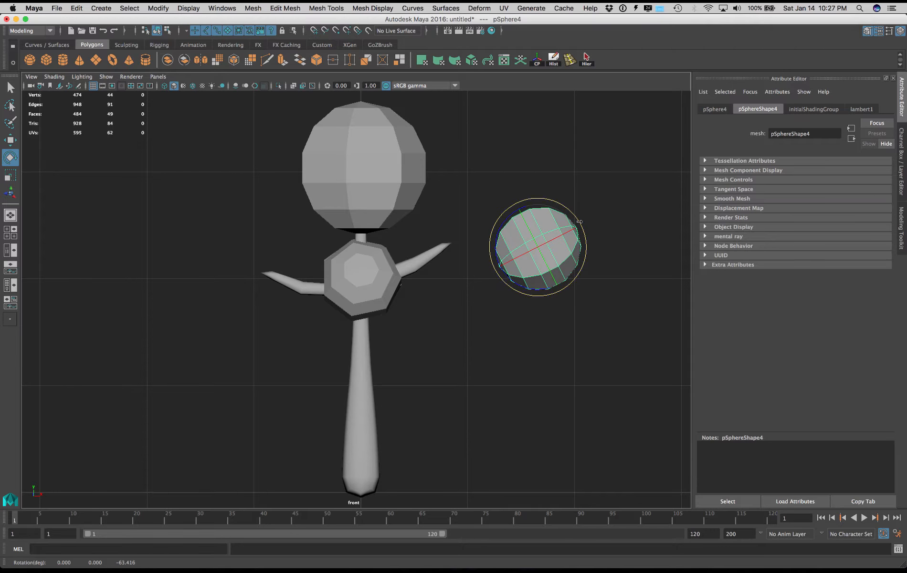
Step: Seat the tilted sphere on the raised branch tip and place a duplicate at the opposite branch, around X -10.3 and Y 22.9
{"action": "key", "text": "w"}
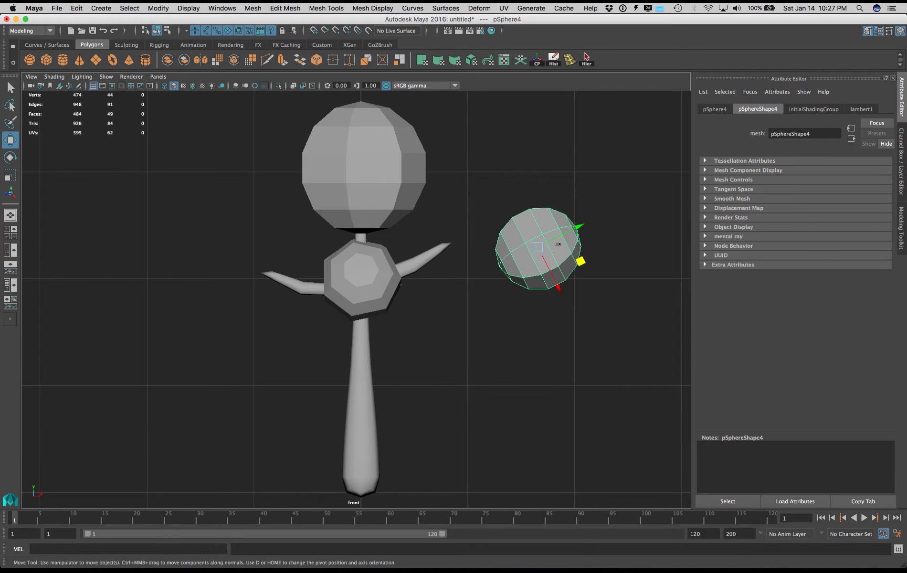
{"action": "middle_click_drag", "start_coordinate": [578, 260], "coordinate": [523, 237]}
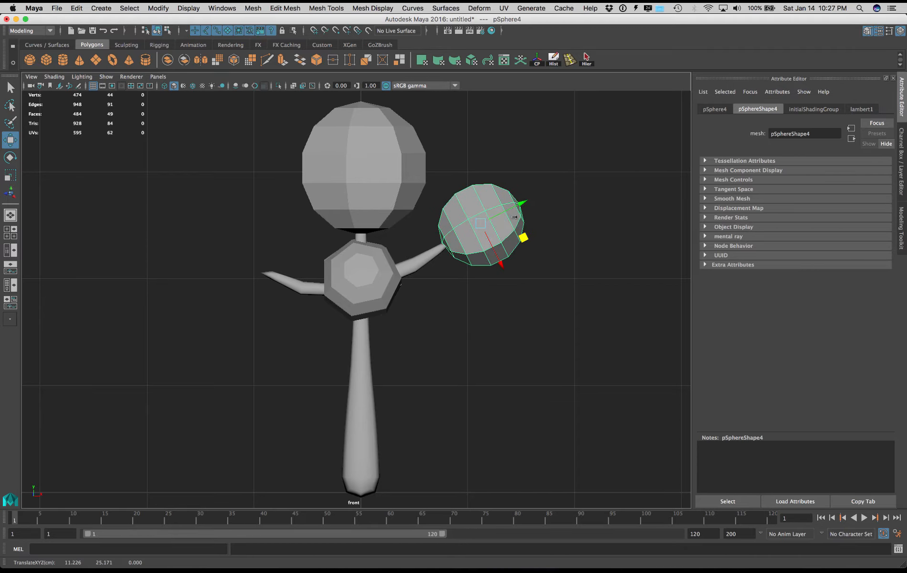
{"action": "double_click", "coordinate": [10, 157]}
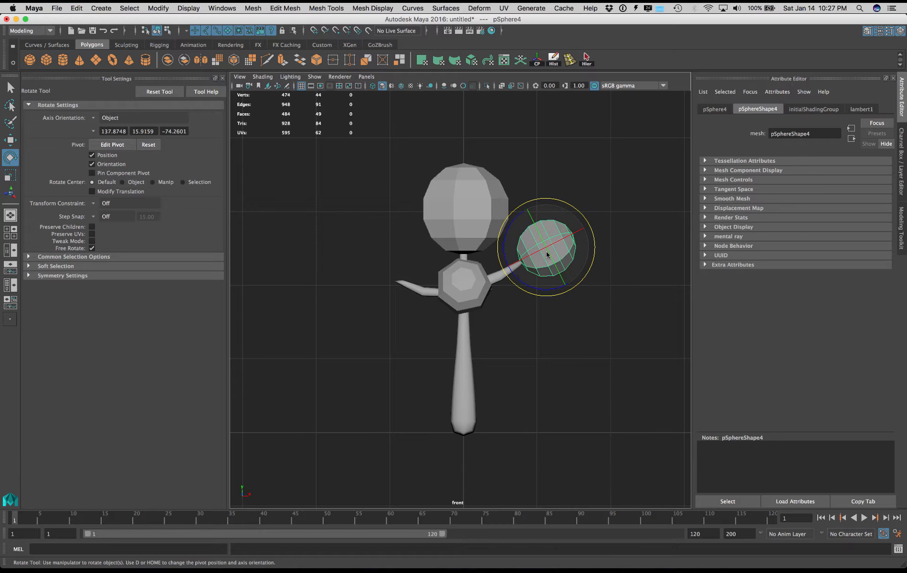
{"action": "key", "text": "w"}
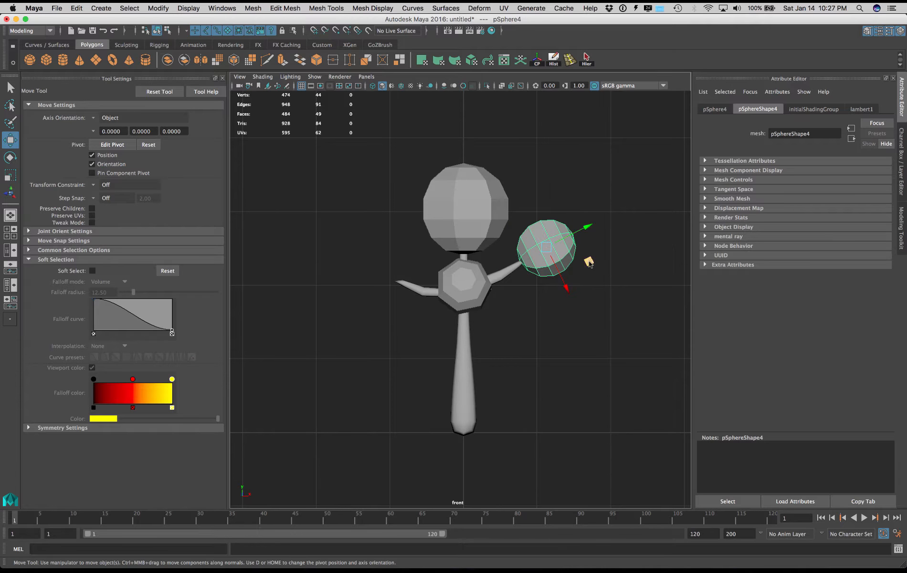
{"action": "middle_click_drag", "start_coordinate": [588, 262], "coordinate": [428, 280]}
{"action": "key", "text": "ctrl+d"}
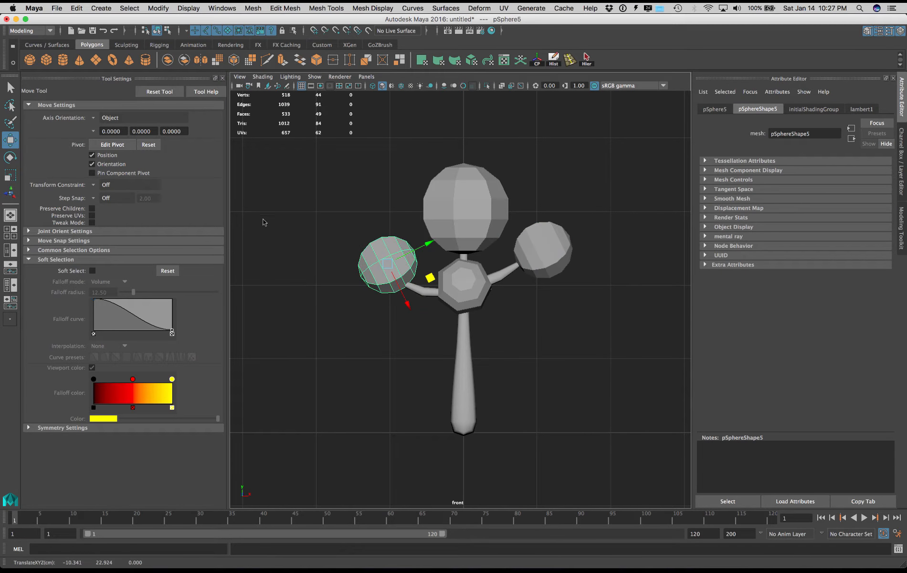
Step: Rotate the duplicate to follow its own branch and adjust its position on the tip to about X -10.8 and Y 22.5
{"action": "left_click", "coordinate": [11, 157]}
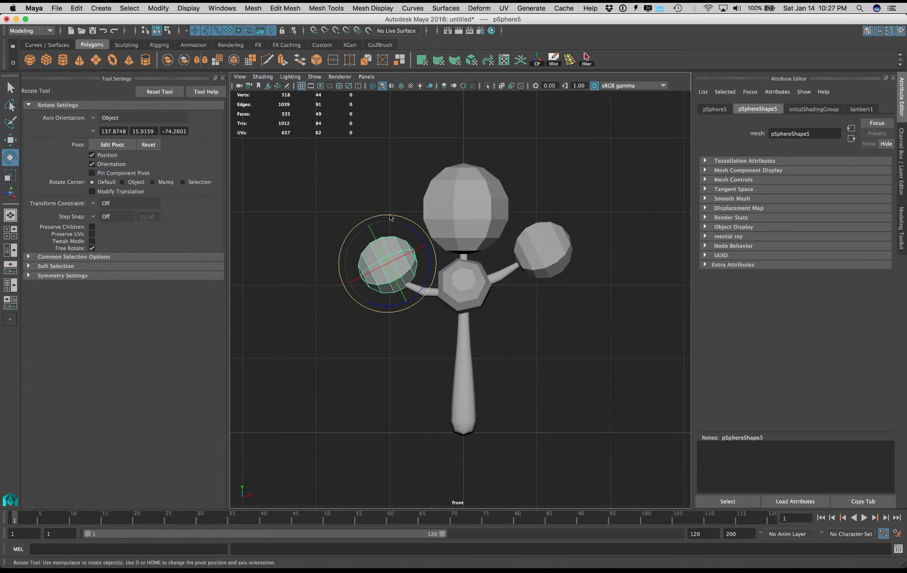
{"action": "left_click_drag", "start_coordinate": [390, 216], "coordinate": [424, 257]}
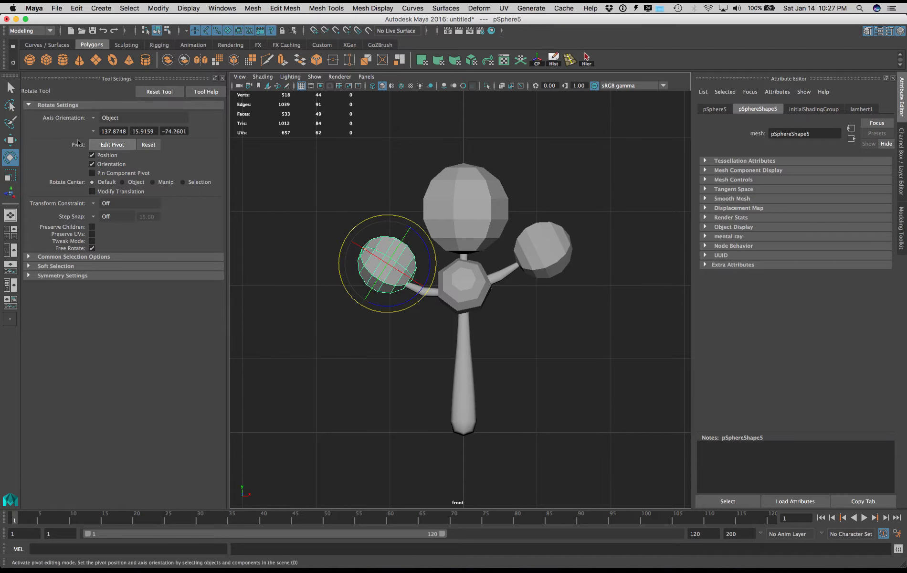
{"action": "left_click", "coordinate": [10, 139]}
{"action": "mouse_move", "coordinate": [396, 307]}
{"action": "left_mouse_down"}
{"action": "mouse_move", "coordinate": [387, 311]}
{"action": "mouse_move", "coordinate": [394, 313]}
{"action": "left_mouse_up"}
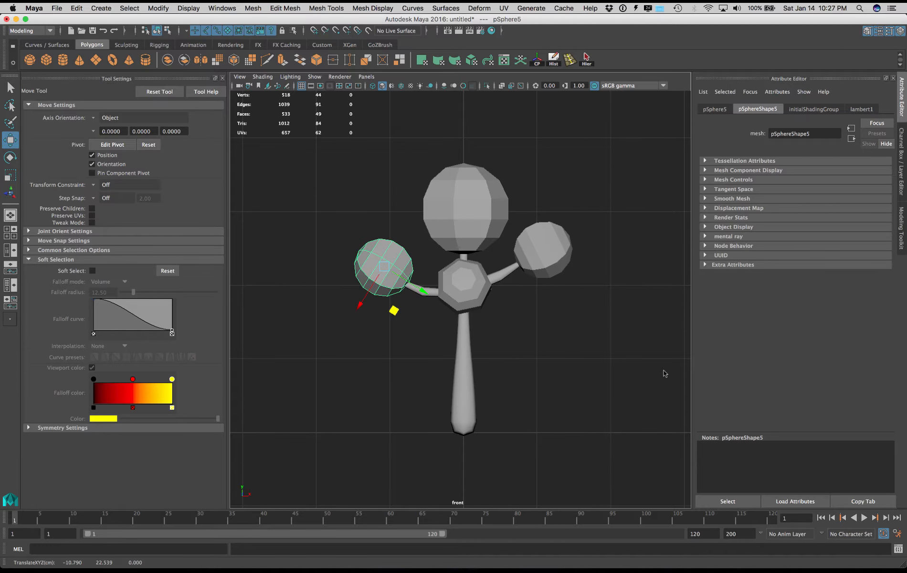
Step: Return to the full-size perspective view of the tree and close the Move Tool settings
{"action": "key", "text": "space"}
{"action": "key", "text": "space"}
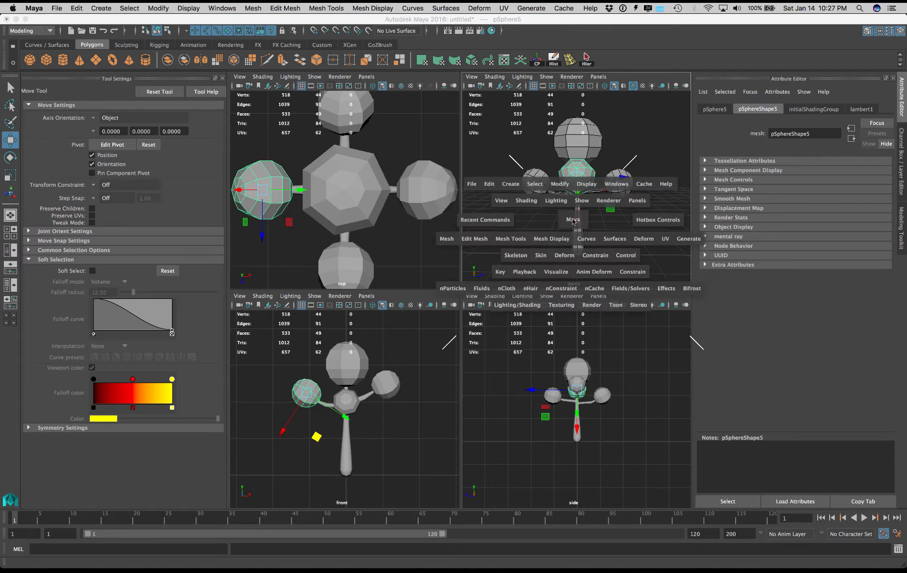
{"action": "left_click_drag", "start_coordinate": [605, 270], "coordinate": [597, 283], "text": "alt"}
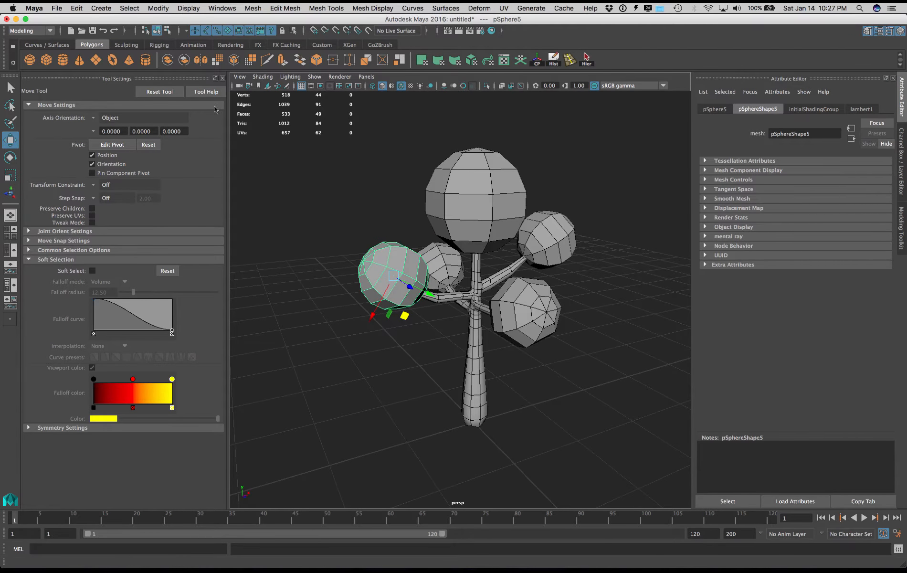
{"action": "left_click", "coordinate": [222, 78]}
{"action": "left_click", "coordinate": [11, 89]}
Step: Enlarge the top foliage sphere uniformly by roughly a quarter of its size
{"action": "scroll", "coordinate": [194, 229], "scroll_direction": "down", "scroll_amount": 5}
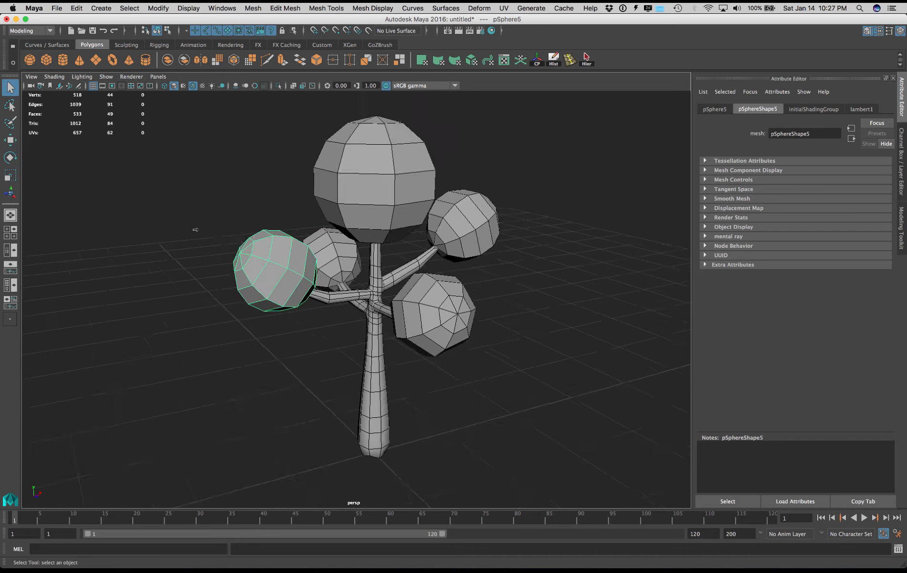
{"action": "mouse_move", "coordinate": [205, 236]}
{"action": "left_mouse_down", "text": "alt"}
{"action": "mouse_move", "coordinate": [170, 239]}
{"action": "mouse_move", "coordinate": [196, 238]}
{"action": "left_mouse_up", "text": "alt"}
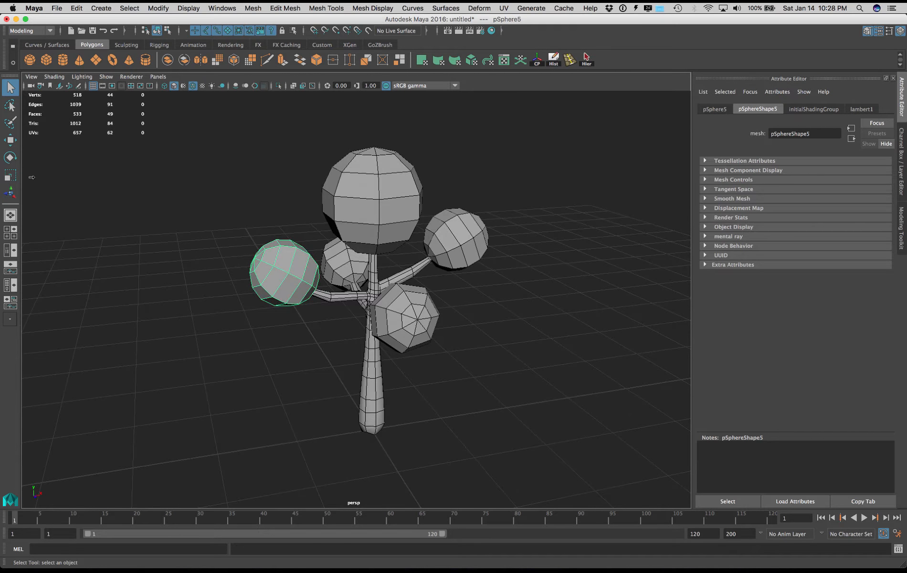
{"action": "left_click", "coordinate": [10, 174]}
{"action": "left_click", "coordinate": [393, 196]}
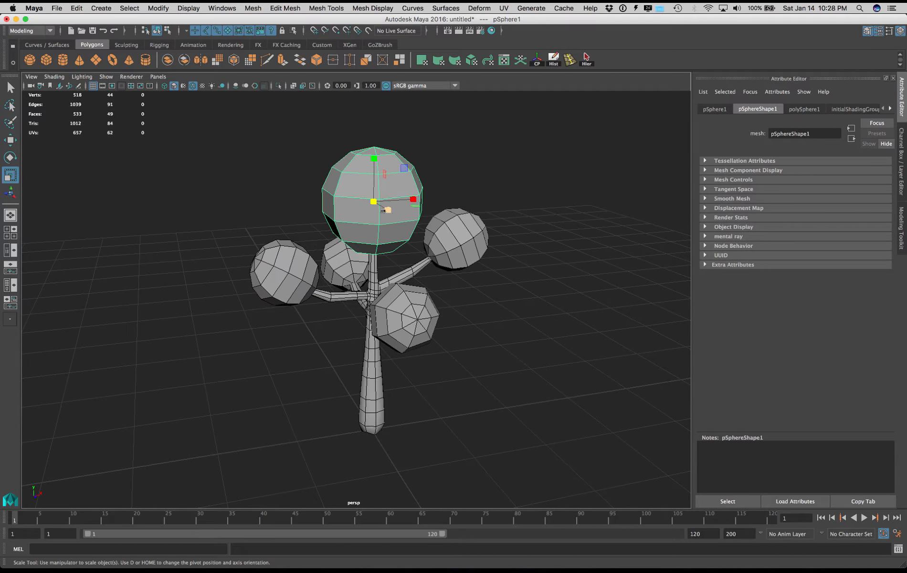
{"action": "left_click_drag", "start_coordinate": [373, 201], "coordinate": [449, 232]}
Step: Uniformly enlarge foliage spheres on the side branch tips, giving them varied sizes
{"action": "left_click_drag", "start_coordinate": [565, 318], "coordinate": [466, 273], "text": "alt"}
{"action": "left_click", "coordinate": [466, 272]}
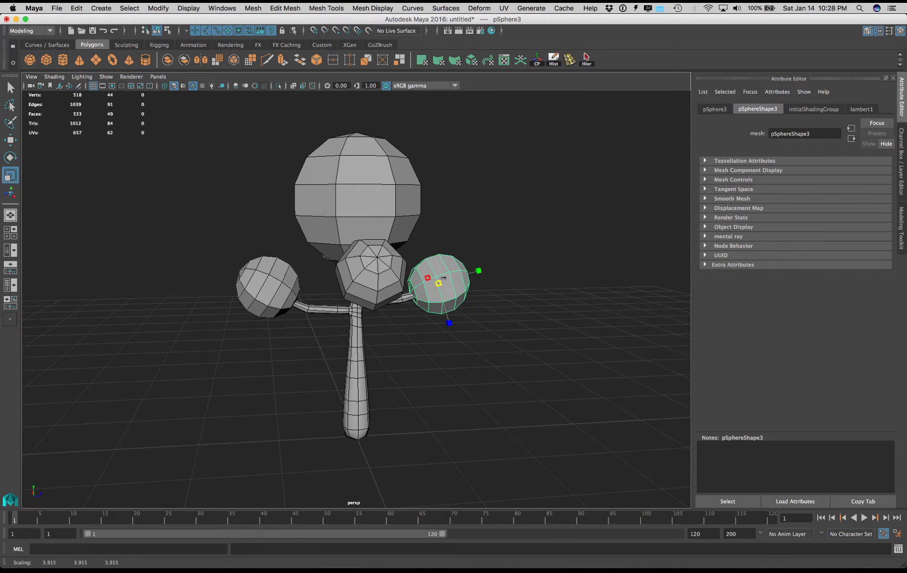
{"action": "left_click_drag", "start_coordinate": [473, 209], "coordinate": [416, 270], "text": "alt"}
{"action": "left_click", "coordinate": [415, 270]}
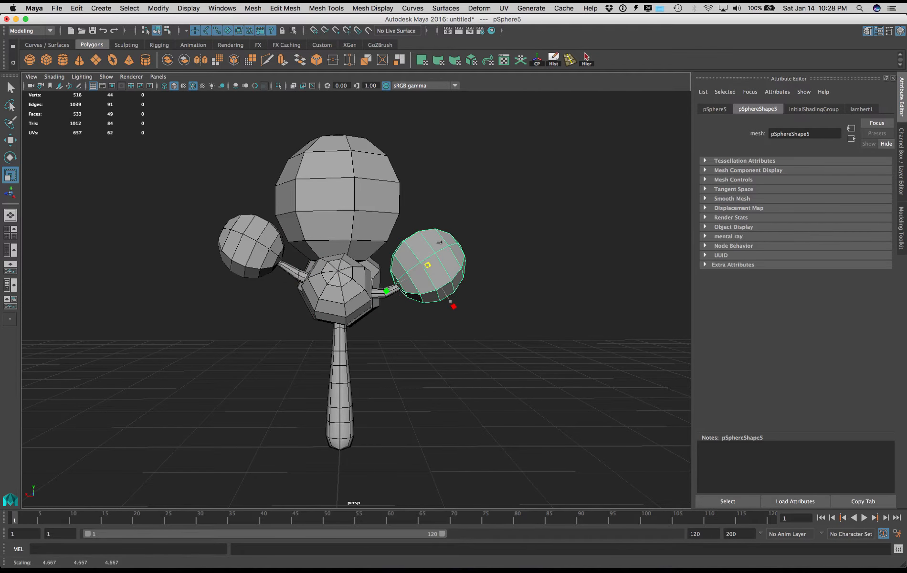
{"action": "left_click_drag", "start_coordinate": [448, 222], "coordinate": [337, 261], "text": "alt"}
{"action": "left_click", "coordinate": [336, 260]}
Step: Enlarge the small foliage sphere opposite the largest side sphere, move it outward along its branch, and clear the selection
{"action": "left_click", "coordinate": [455, 297]}
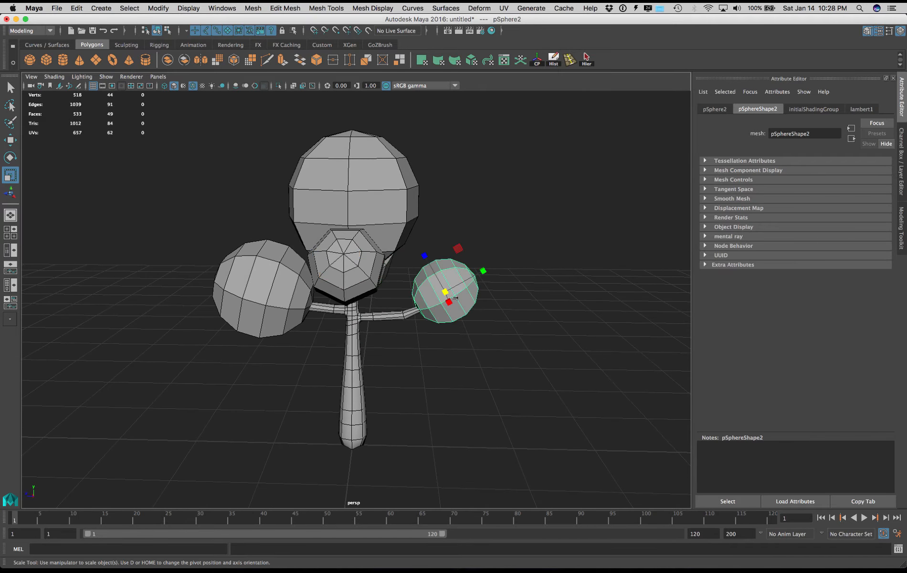
{"action": "left_click_drag", "start_coordinate": [446, 290], "coordinate": [188, 396]}
{"action": "left_click_drag", "start_coordinate": [565, 389], "coordinate": [514, 391], "text": "alt"}
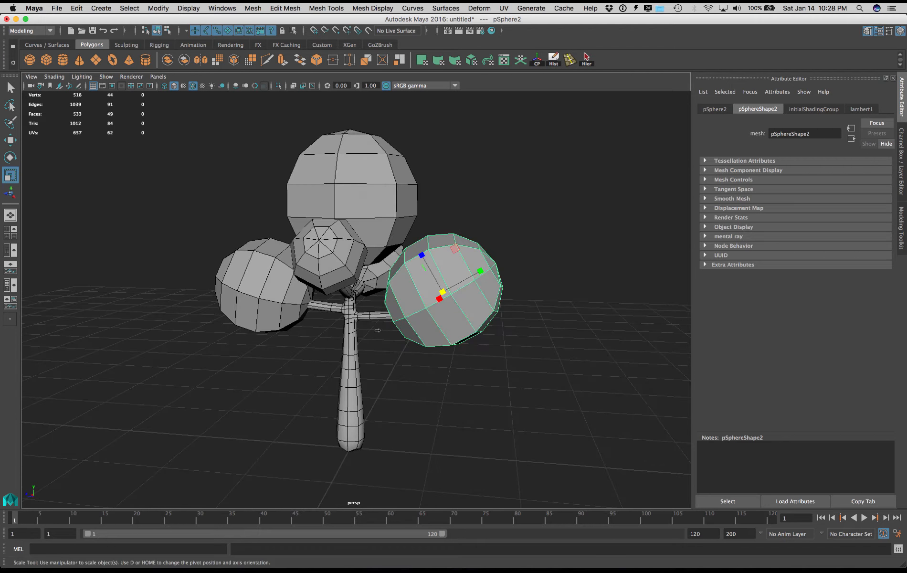
{"action": "left_click", "coordinate": [10, 140]}
{"action": "left_click_drag", "start_coordinate": [484, 270], "coordinate": [503, 258]}
{"action": "left_click", "coordinate": [543, 357]}
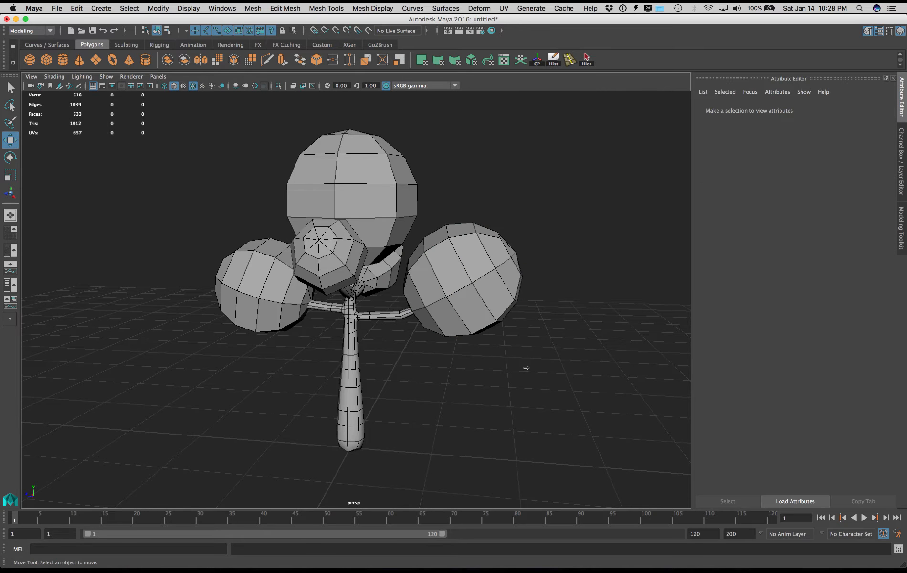
Step: Select the trunk and all the foliage spheres and combine them into one polygon object
{"action": "right_click_drag", "start_coordinate": [526, 367], "coordinate": [475, 385], "text": "alt"}
{"action": "left_click_drag", "start_coordinate": [475, 386], "coordinate": [498, 389], "text": "alt"}
{"action": "left_click_drag", "start_coordinate": [121, 239], "coordinate": [98, 246], "text": "alt"}
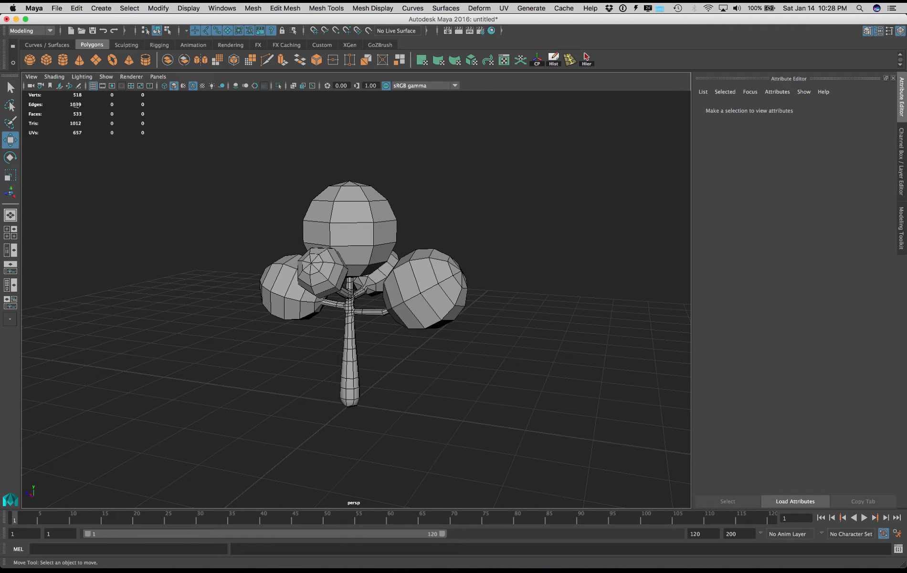
{"action": "left_click_drag", "start_coordinate": [215, 331], "coordinate": [382, 334], "text": "alt"}
{"action": "left_click_drag", "start_coordinate": [256, 145], "coordinate": [530, 456]}
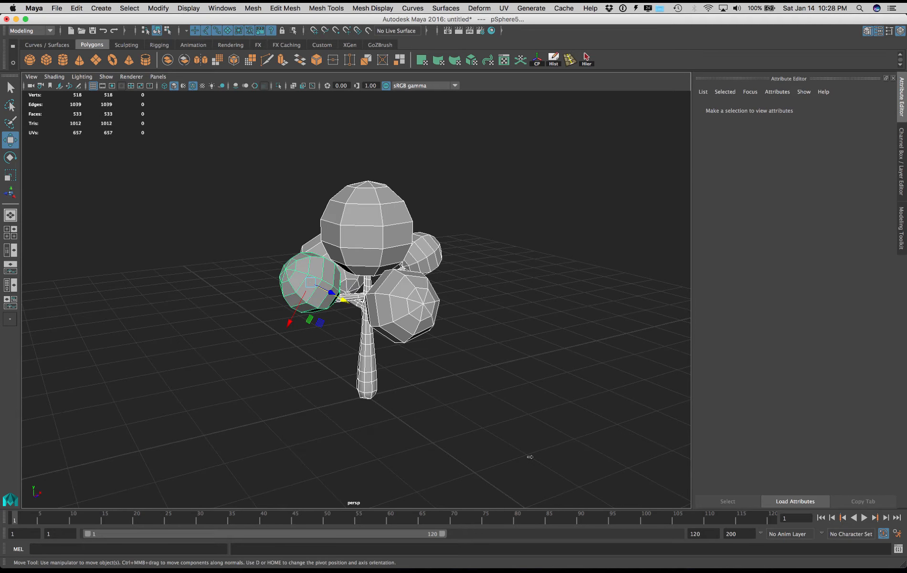
{"action": "left_click_drag", "start_coordinate": [498, 374], "coordinate": [529, 373], "text": "alt"}
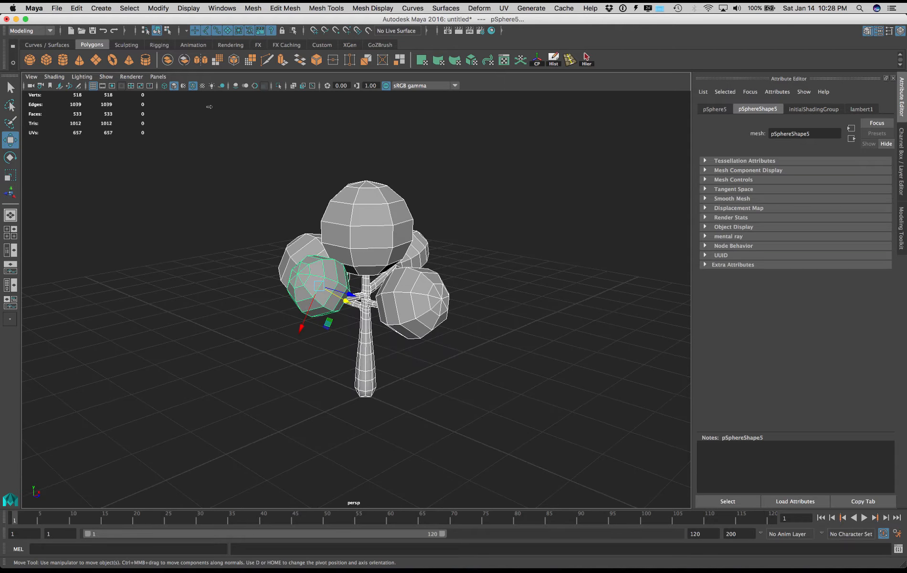
{"action": "left_click", "coordinate": [167, 60]}
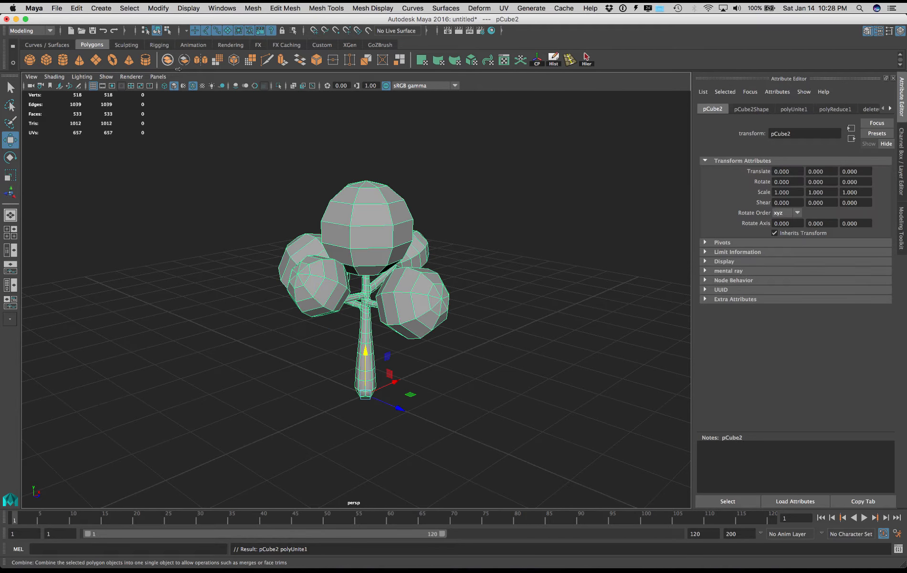
Step: Delete the construction history of the combined tree mesh and clear the selection
{"action": "left_click_drag", "start_coordinate": [361, 365], "coordinate": [305, 393], "text": "alt"}
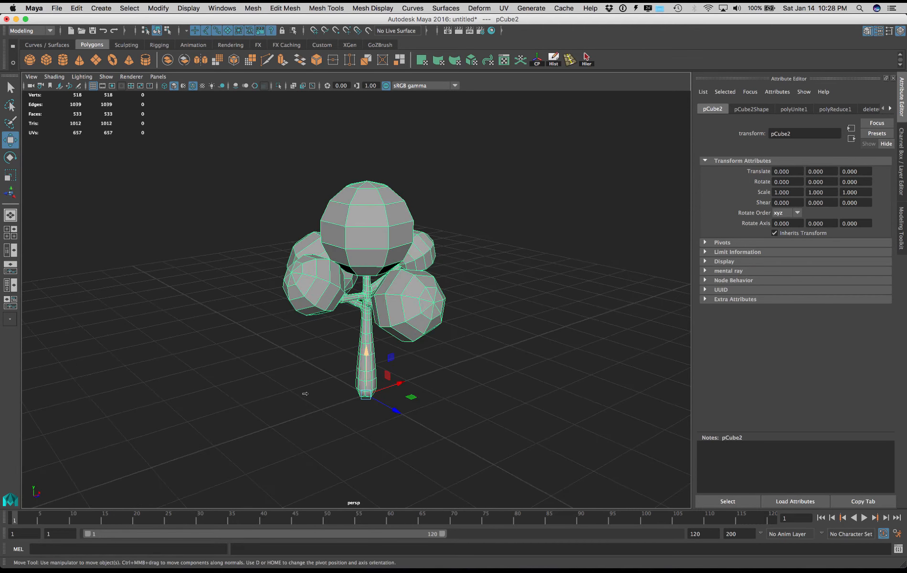
{"action": "left_click", "coordinate": [77, 8]}
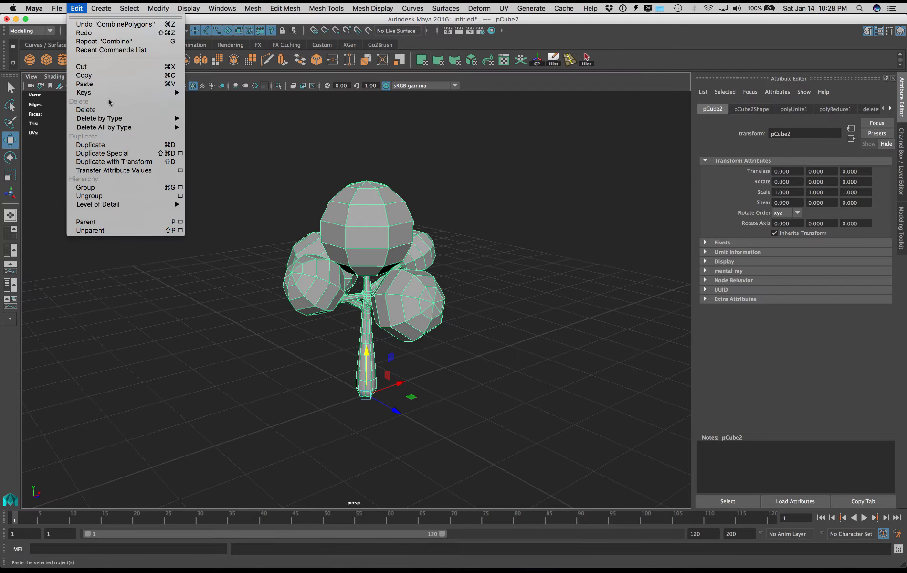
{"action": "mouse_move", "coordinate": [108, 119]}
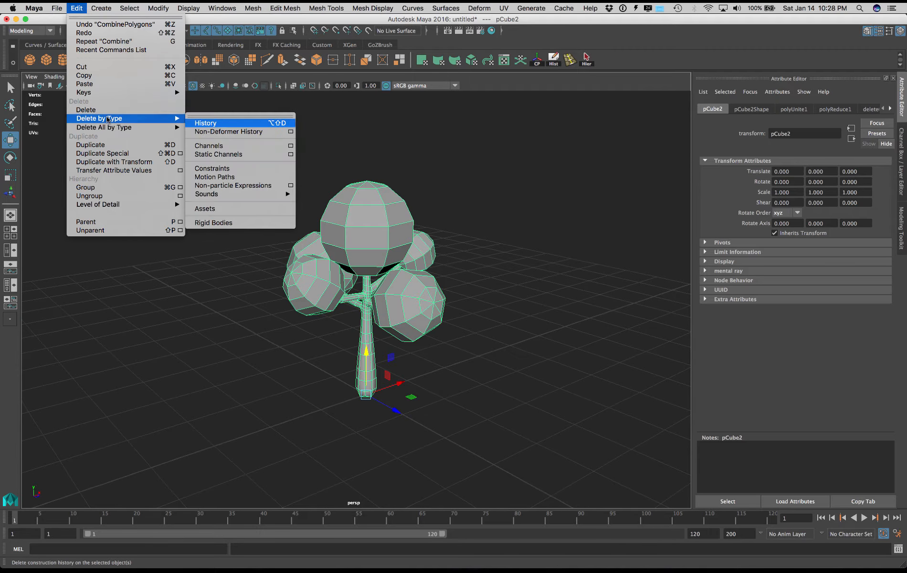
{"action": "left_click", "coordinate": [201, 124]}
{"action": "left_click", "coordinate": [226, 218]}
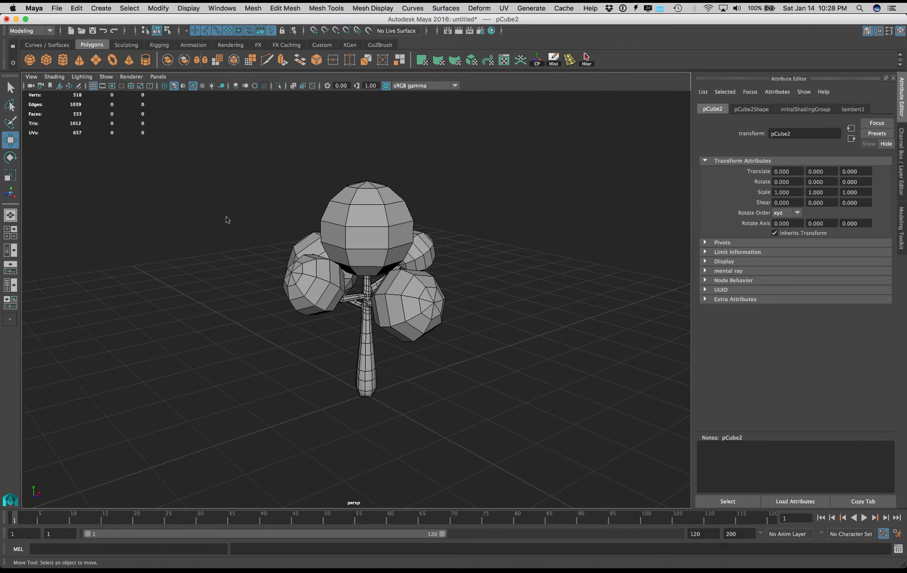
Step: Select the combined tree and open its UVs in the UV Editor, placed beside the model so both stay visible
{"action": "left_click_drag", "start_coordinate": [504, 284], "coordinate": [403, 285], "text": "alt"}
{"action": "left_click_drag", "start_coordinate": [379, 272], "coordinate": [455, 330], "text": "alt"}
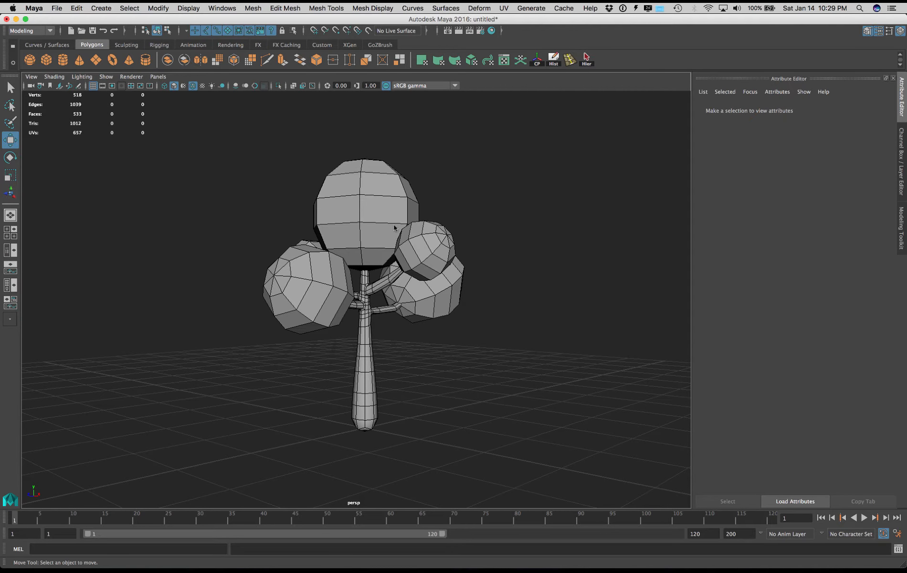
{"action": "left_click_drag", "start_coordinate": [495, 315], "coordinate": [452, 286], "text": "alt"}
{"action": "left_click_drag", "start_coordinate": [590, 299], "coordinate": [544, 301], "text": "alt"}
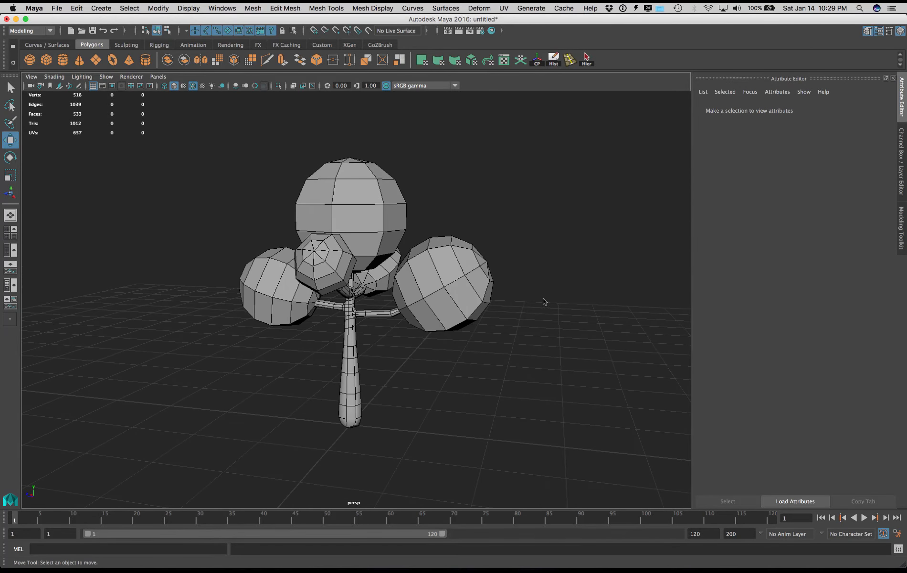
{"action": "left_click", "coordinate": [10, 88]}
{"action": "left_click", "coordinate": [369, 192]}
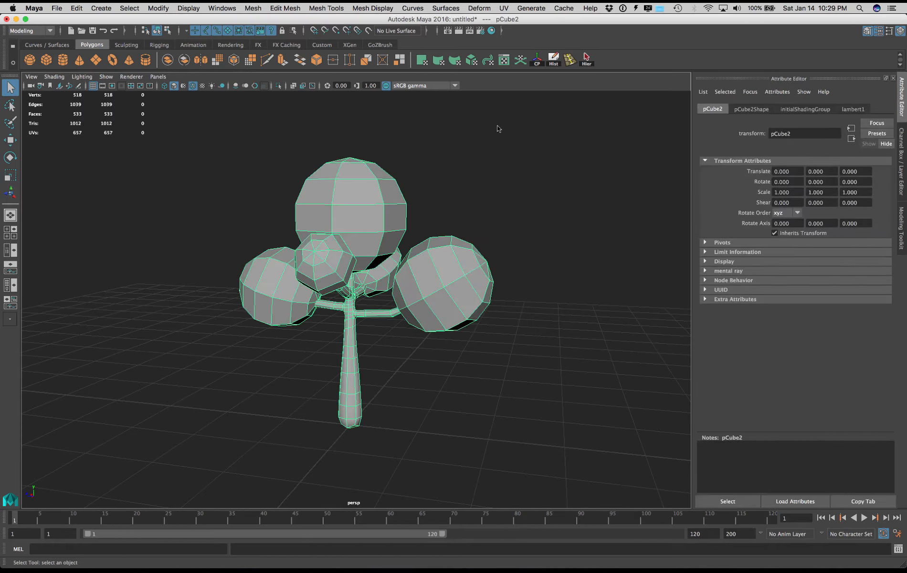
{"action": "left_click_drag", "start_coordinate": [496, 127], "coordinate": [399, 195], "text": "alt"}
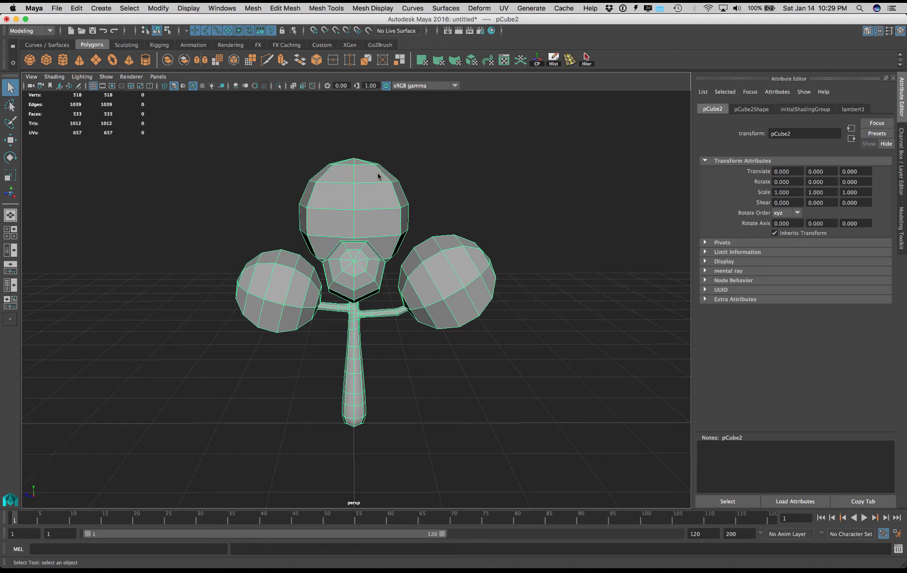
{"action": "left_click_drag", "start_coordinate": [387, 144], "coordinate": [396, 150], "text": "alt"}
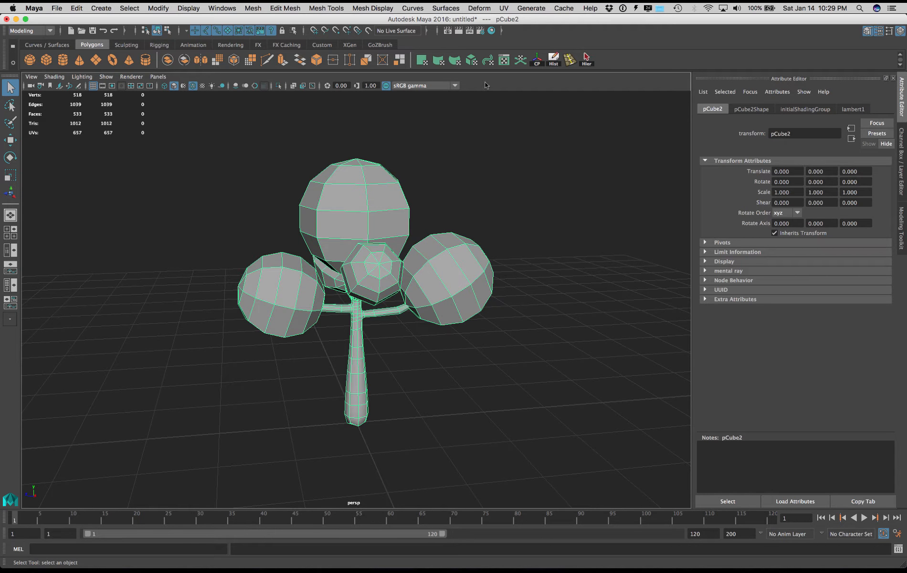
{"action": "left_click", "coordinate": [504, 60]}
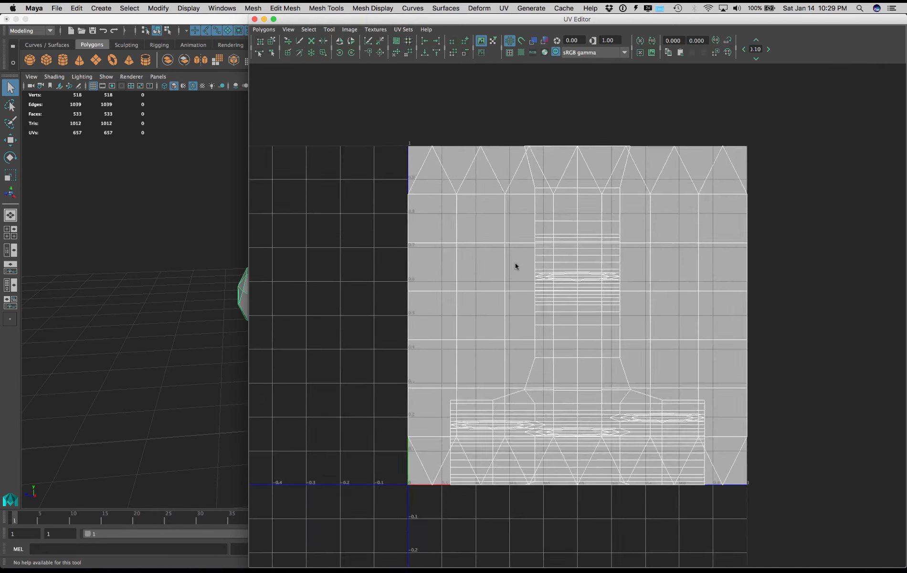
{"action": "scroll", "coordinate": [515, 266], "scroll_direction": "down", "scroll_amount": 5}
{"action": "scroll", "coordinate": [516, 265], "scroll_direction": "up", "scroll_amount": 5}
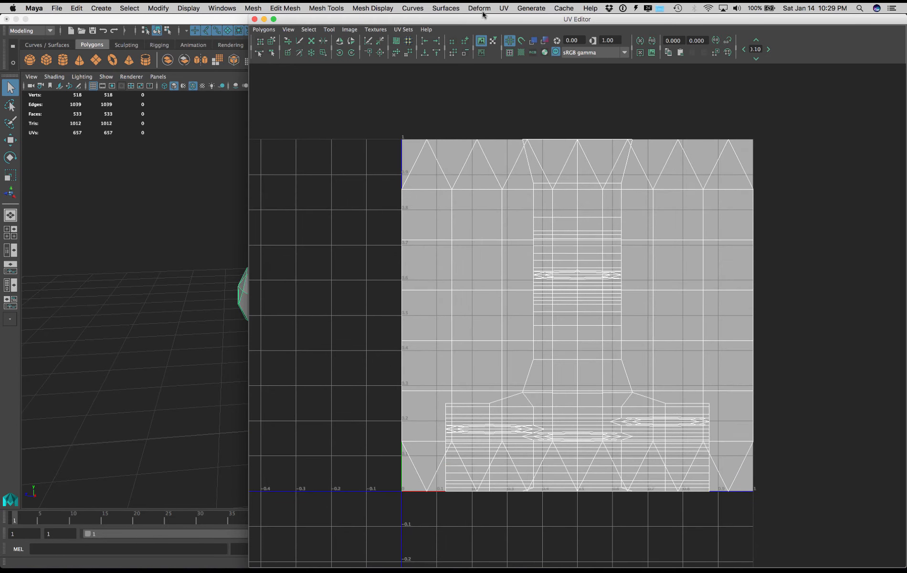
{"action": "left_click_drag", "start_coordinate": [478, 17], "coordinate": [698, 18]}
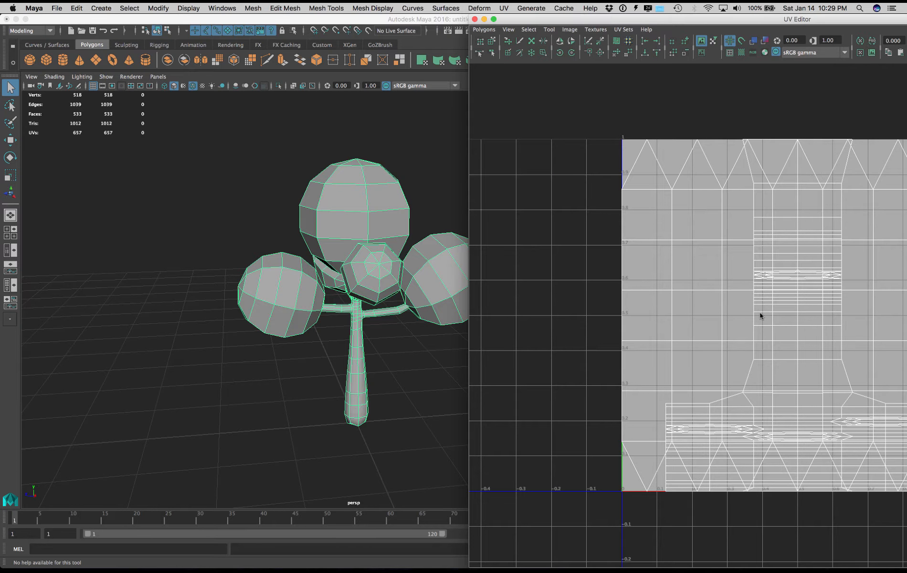
{"action": "left_click_drag", "start_coordinate": [408, 351], "coordinate": [334, 356], "text": "alt"}
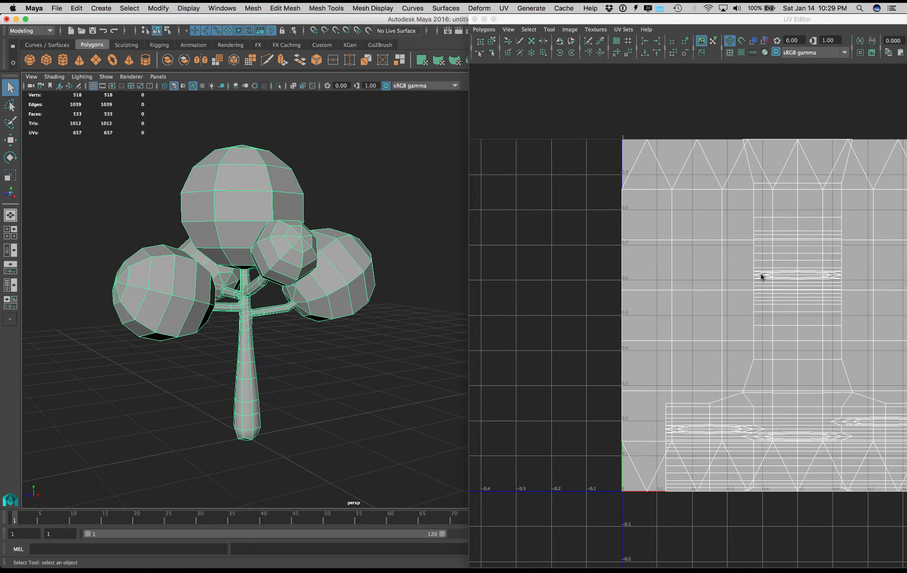
Step: Switch the tree to face selection and select the faces of the lower trunk
{"action": "right_click", "coordinate": [245, 343]}
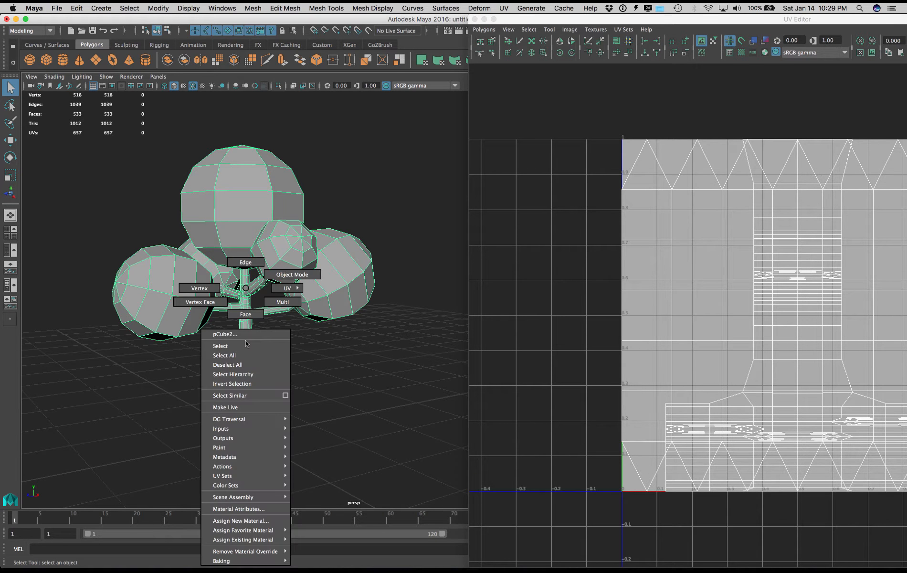
{"action": "left_click", "coordinate": [246, 345]}
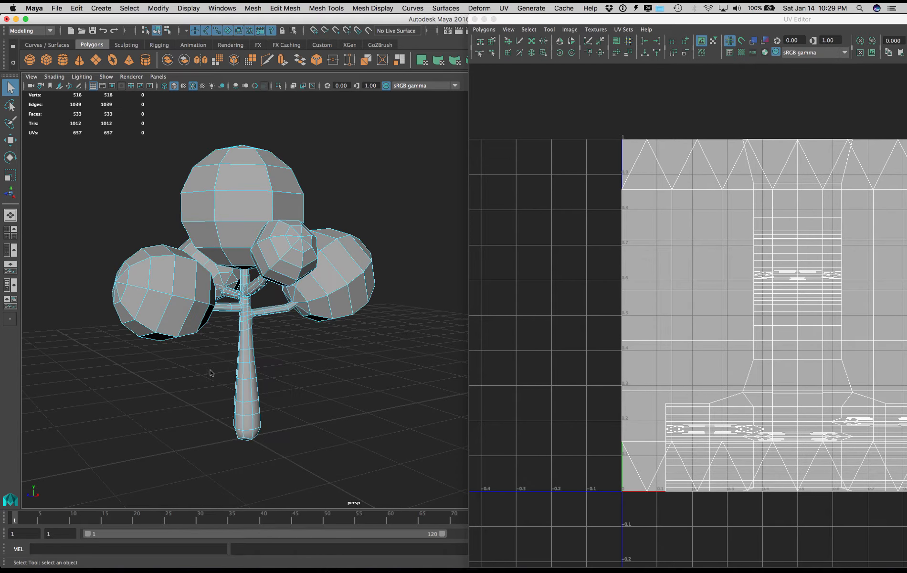
{"action": "left_click_drag", "start_coordinate": [204, 363], "coordinate": [341, 461]}
{"action": "left_click_drag", "start_coordinate": [208, 346], "coordinate": [324, 463]}
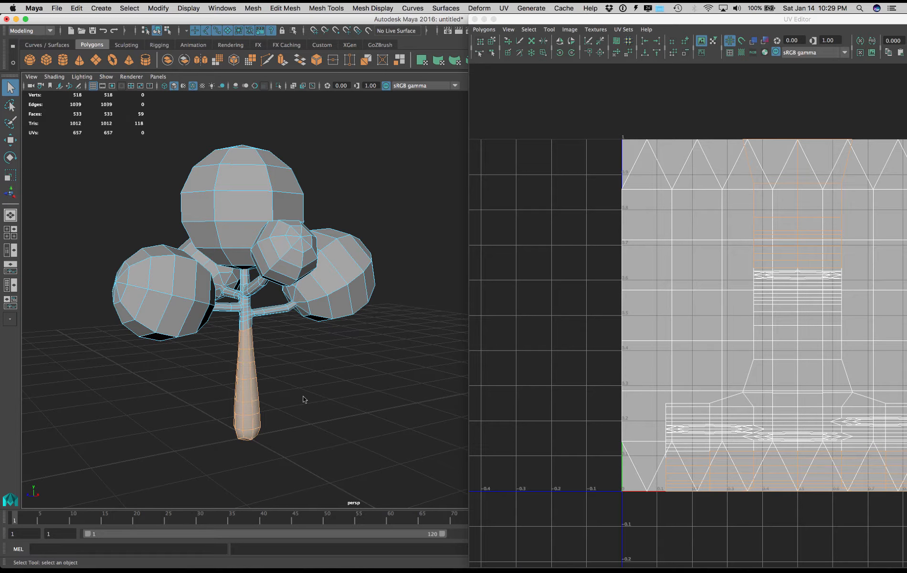
Step: Grow the face selection until it covers the whole trunk and all branches
{"action": "key", "text": "shift+period"}
{"action": "key", "text": "shift+period"}
{"action": "key", "text": "shift+period"}
{"action": "key", "text": "shift+period"}
{"action": "key", "text": "shift+period"}
{"action": "key", "text": "shift+period"}
{"action": "key", "text": "shift+period"}
{"action": "key", "text": "shift+period"}
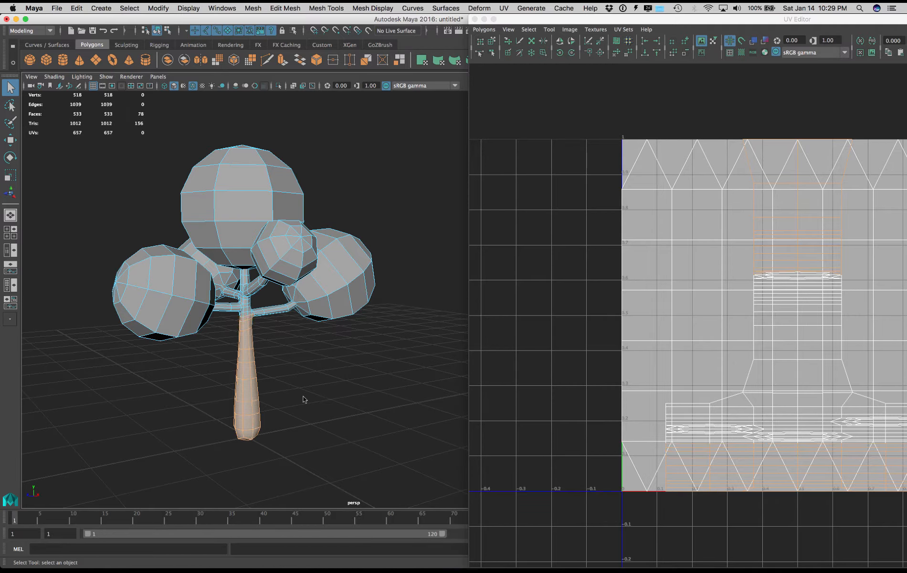
{"action": "key", "text": "shift+period"}
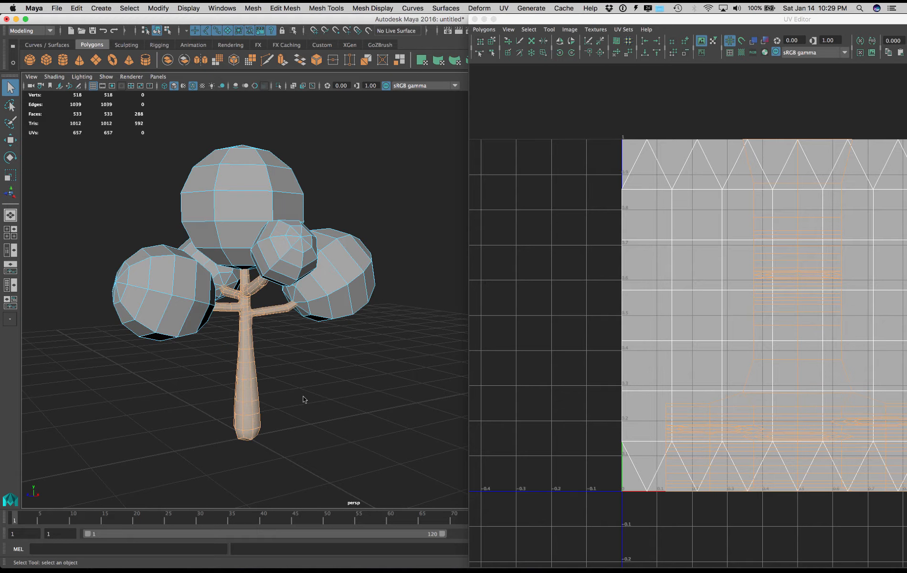
Step: Turn on X-ray shading and check the selected branch faces inside the foliage spheres from several angles
{"action": "left_click", "coordinate": [294, 86]}
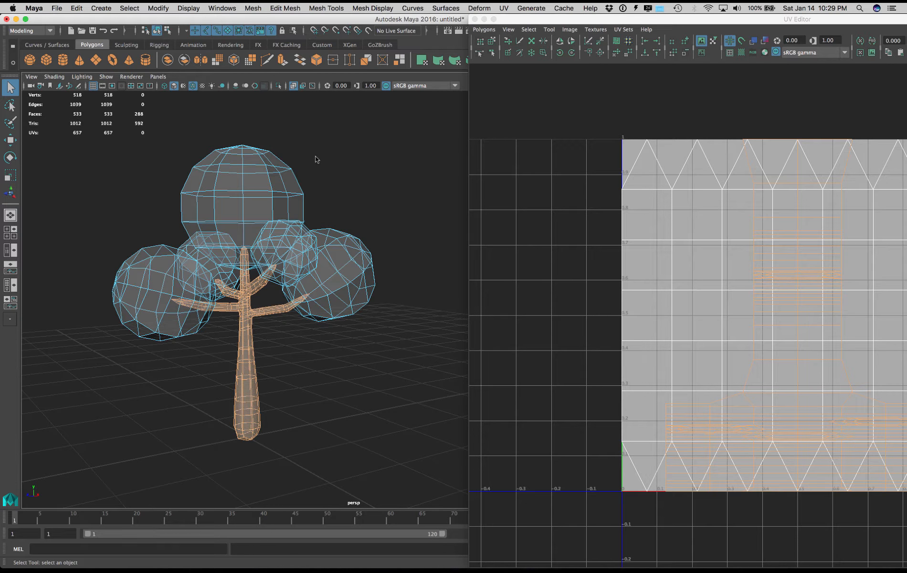
{"action": "mouse_move", "coordinate": [360, 192]}
{"action": "left_mouse_down", "text": "alt"}
{"action": "mouse_move", "coordinate": [379, 196]}
{"action": "mouse_move", "coordinate": [366, 181]}
{"action": "left_mouse_up", "text": "alt"}
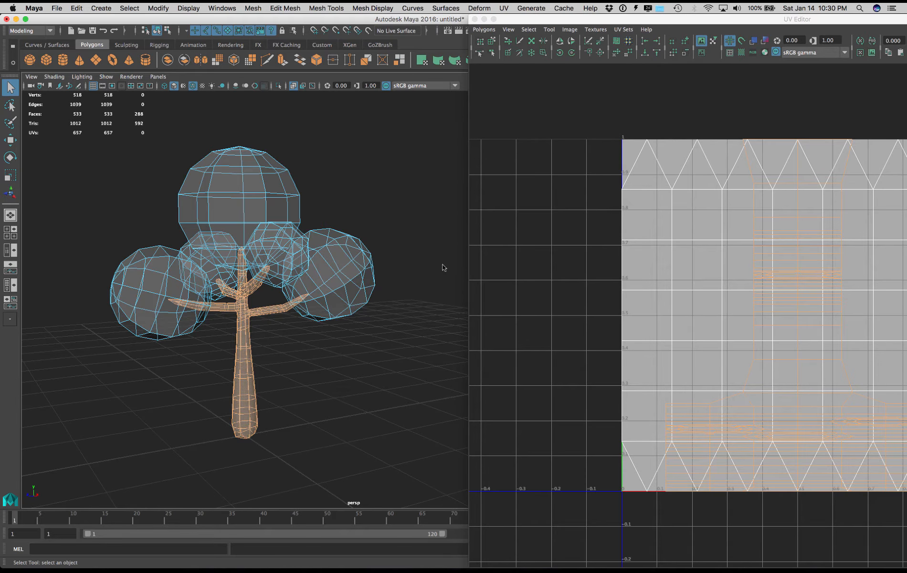
{"action": "left_click_drag", "start_coordinate": [384, 437], "coordinate": [406, 437], "text": "alt"}
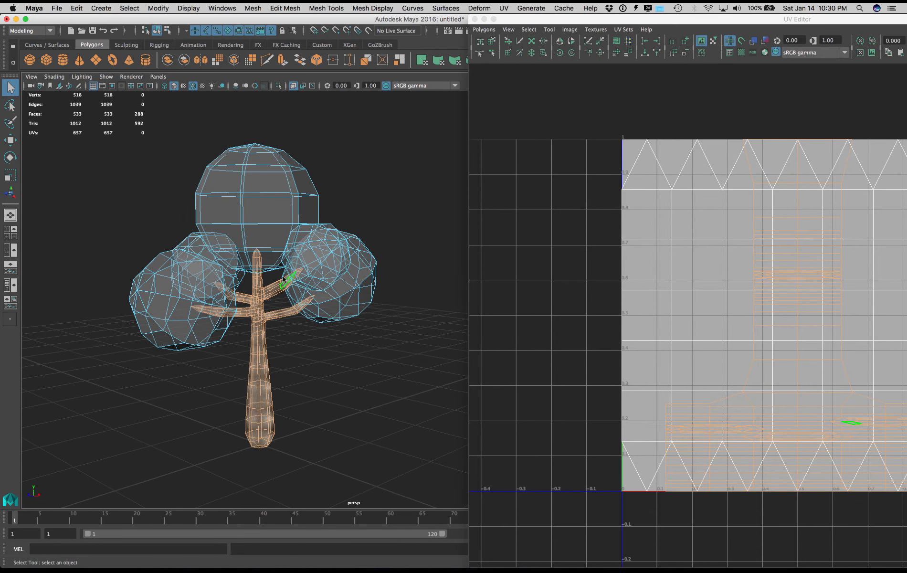
{"action": "left_click_drag", "start_coordinate": [348, 403], "coordinate": [333, 400], "text": "alt"}
{"action": "left_click_drag", "start_coordinate": [84, 446], "coordinate": [134, 449], "text": "alt"}
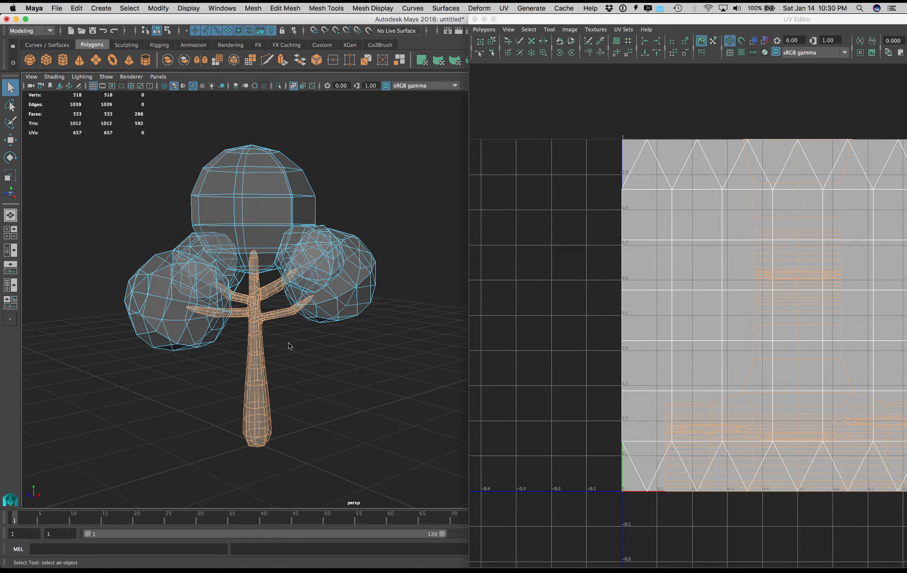
Step: Apply a planar UV projection from the X axis, fitted to the bounding box, to the trunk and branch faces
{"action": "left_click", "coordinate": [502, 9]}
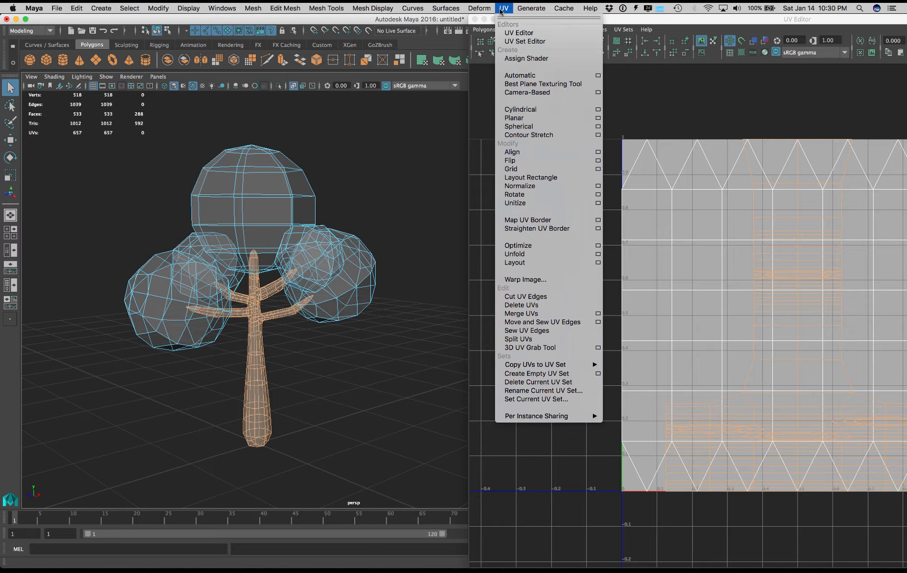
{"action": "left_click", "coordinate": [597, 118]}
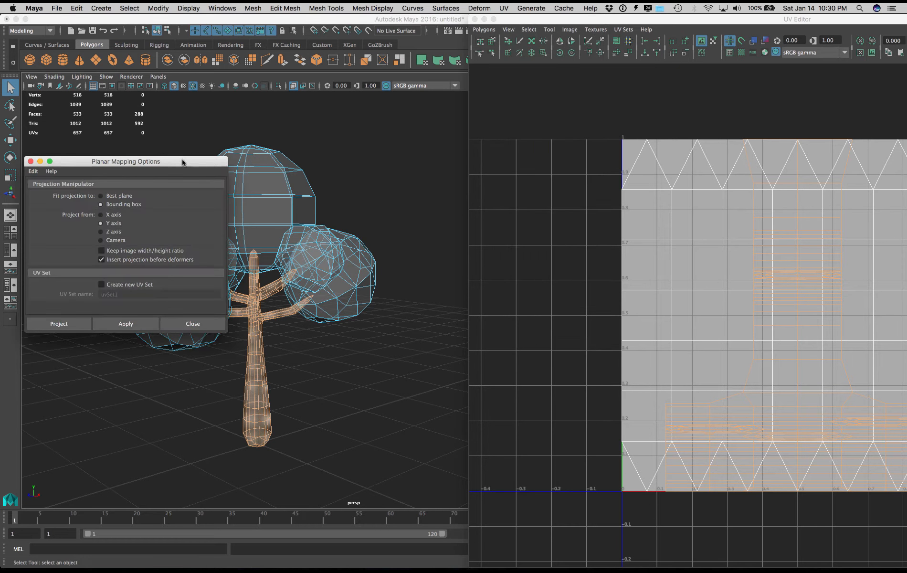
{"action": "left_click_drag", "start_coordinate": [179, 162], "coordinate": [212, 95]}
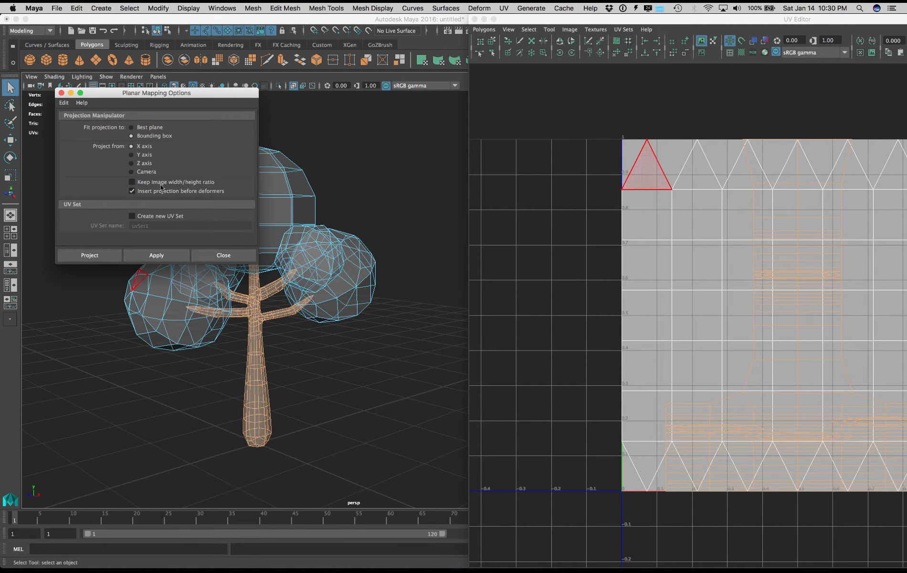
{"action": "left_click_drag", "start_coordinate": [192, 94], "coordinate": [174, 111]}
{"action": "left_click", "coordinate": [118, 270]}
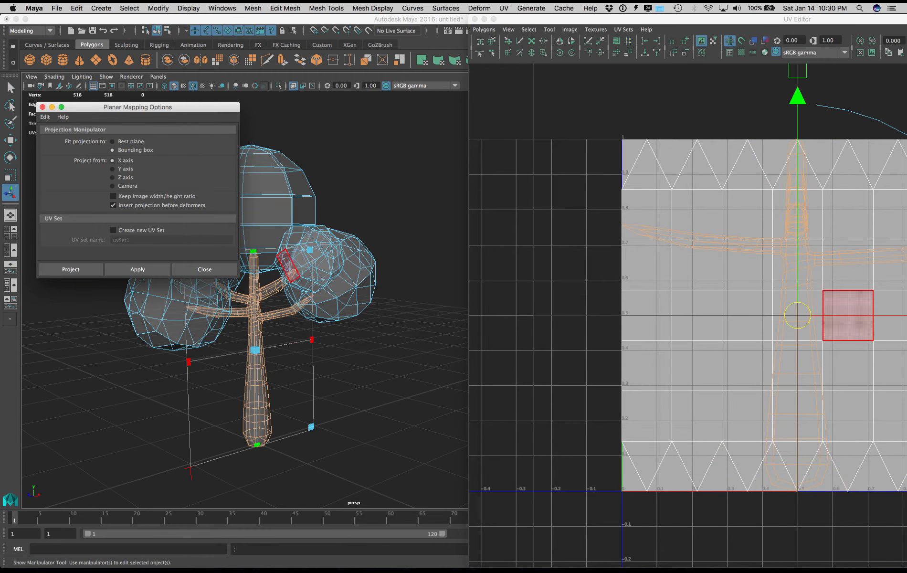
Step: Move the projected trunk UVs outside the 0–1 square, up and to its left, and scale them down slightly in width and height
{"action": "scroll", "coordinate": [642, 310], "scroll_direction": "down", "scroll_amount": 7}
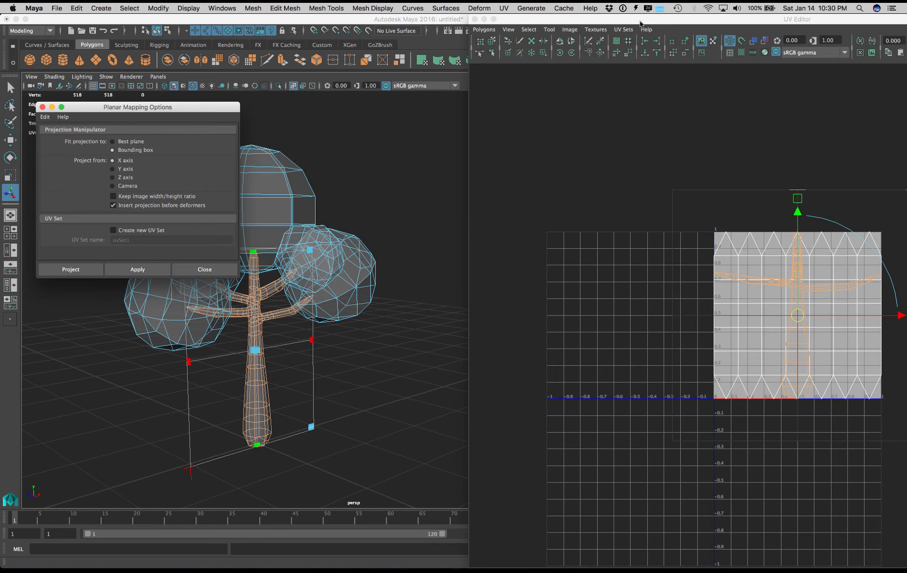
{"action": "left_click_drag", "start_coordinate": [584, 22], "coordinate": [406, 24]}
{"action": "left_click_drag", "start_coordinate": [619, 318], "coordinate": [388, 204]}
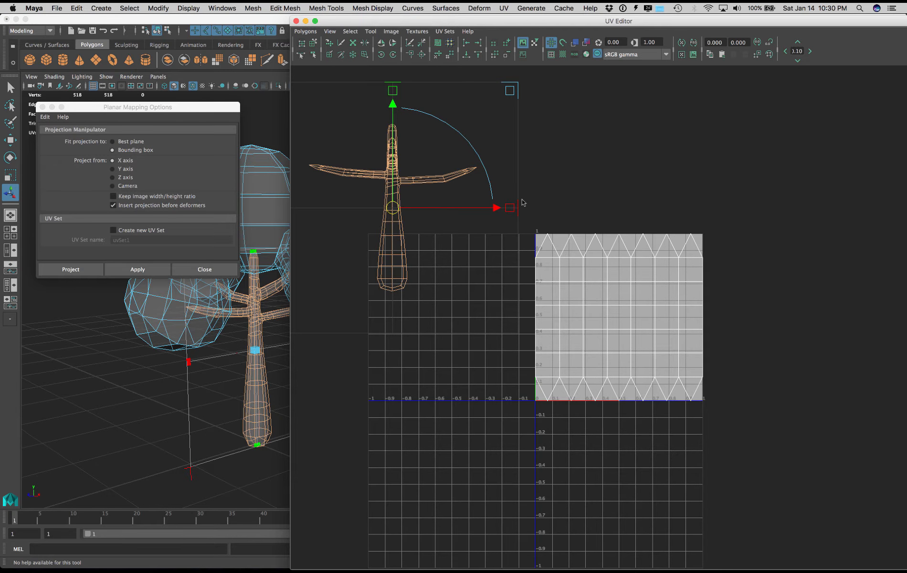
{"action": "left_click_drag", "start_coordinate": [509, 208], "coordinate": [490, 206]}
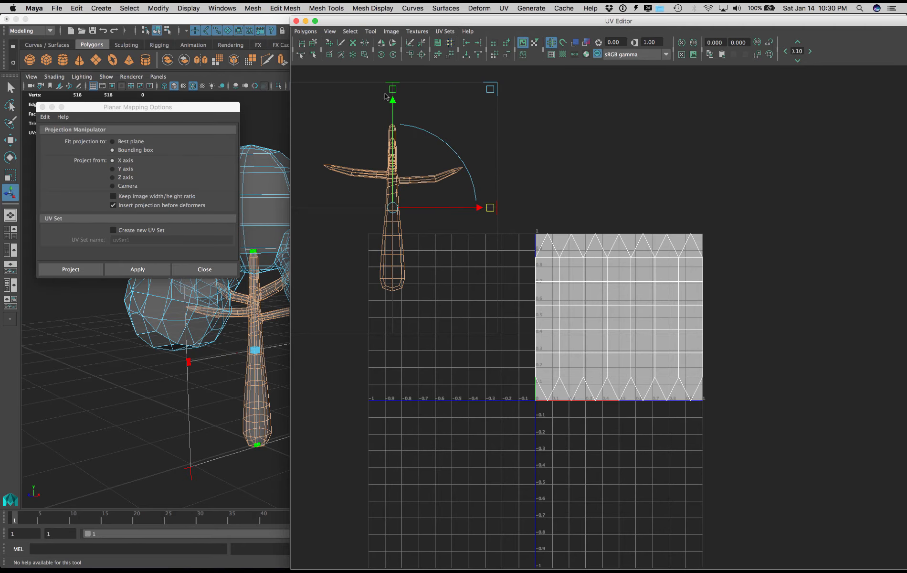
{"action": "left_click_drag", "start_coordinate": [392, 89], "coordinate": [393, 98]}
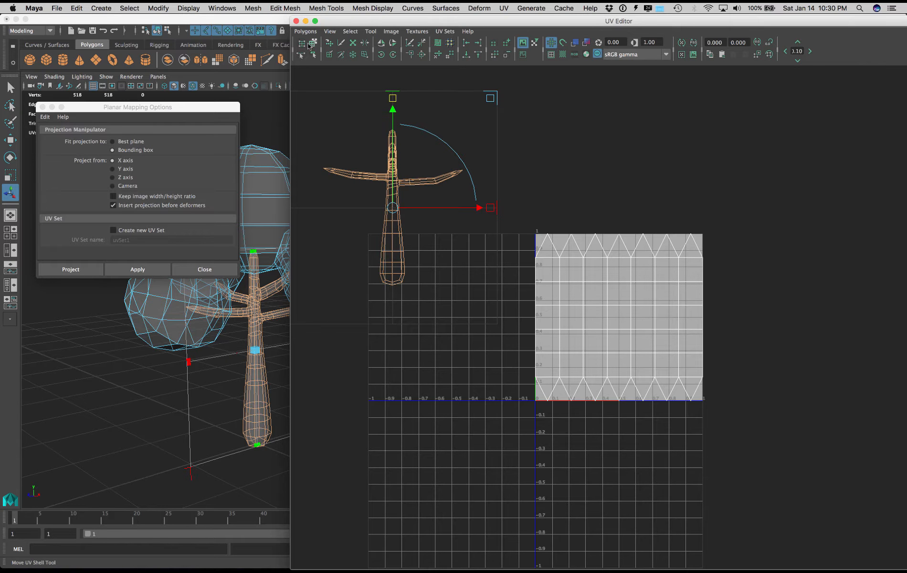
Step: Select the trunk's UV shell with the Move UV Shell tool and shift it slightly closer to the 0–1 square
{"action": "left_click", "coordinate": [313, 43]}
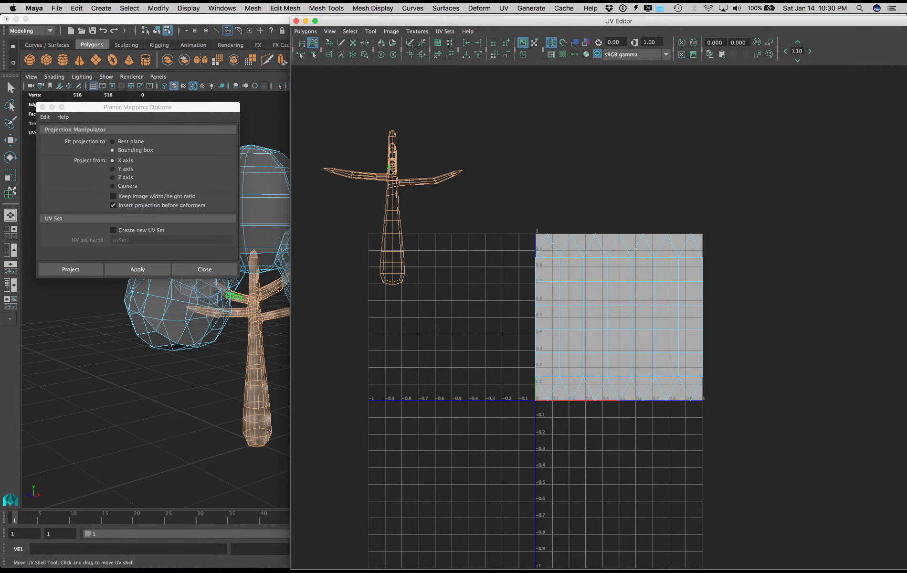
{"action": "left_click_drag", "start_coordinate": [306, 107], "coordinate": [479, 334]}
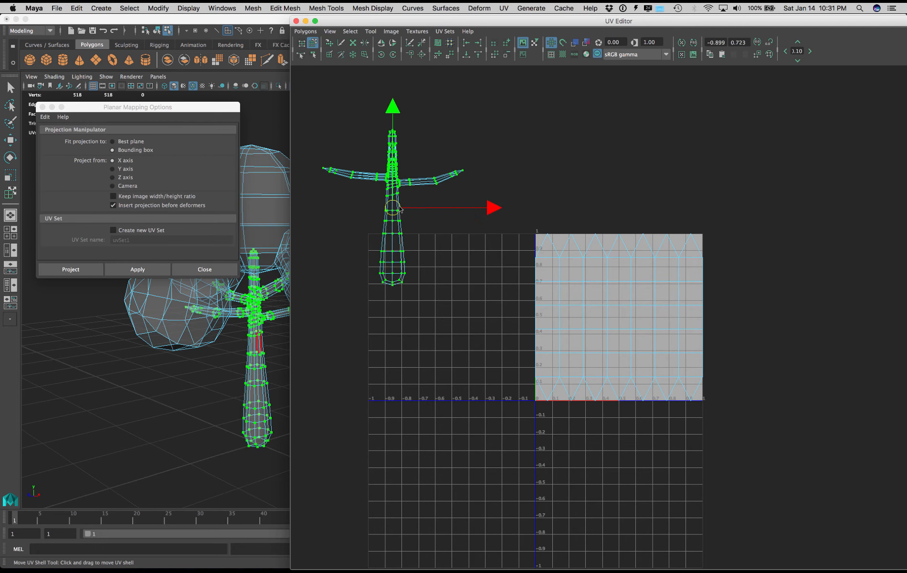
{"action": "left_click_drag", "start_coordinate": [383, 189], "coordinate": [419, 184]}
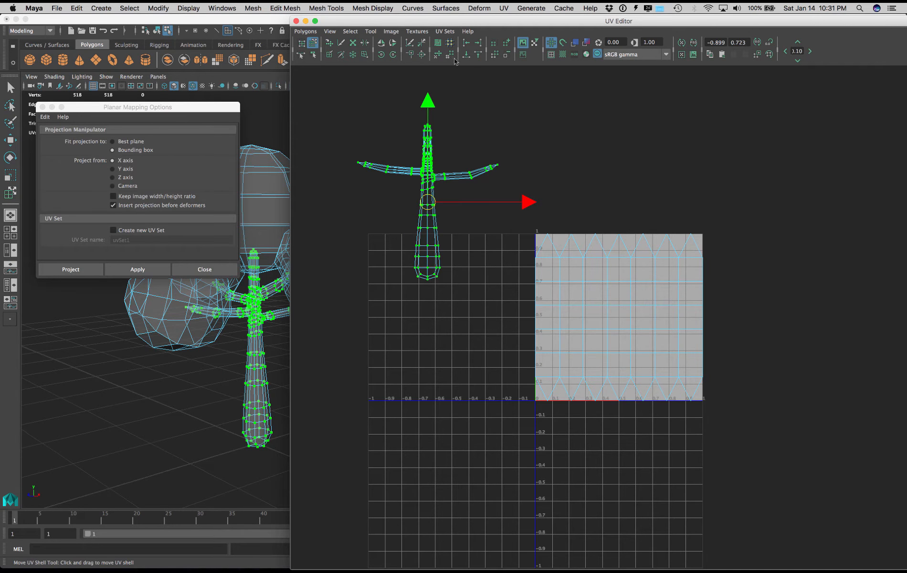
Step: Select the foliage UVs filling the 0–1 square, scale them down uniformly and move them into its upper-right corner
{"action": "left_click_drag", "start_coordinate": [520, 218], "coordinate": [732, 432]}
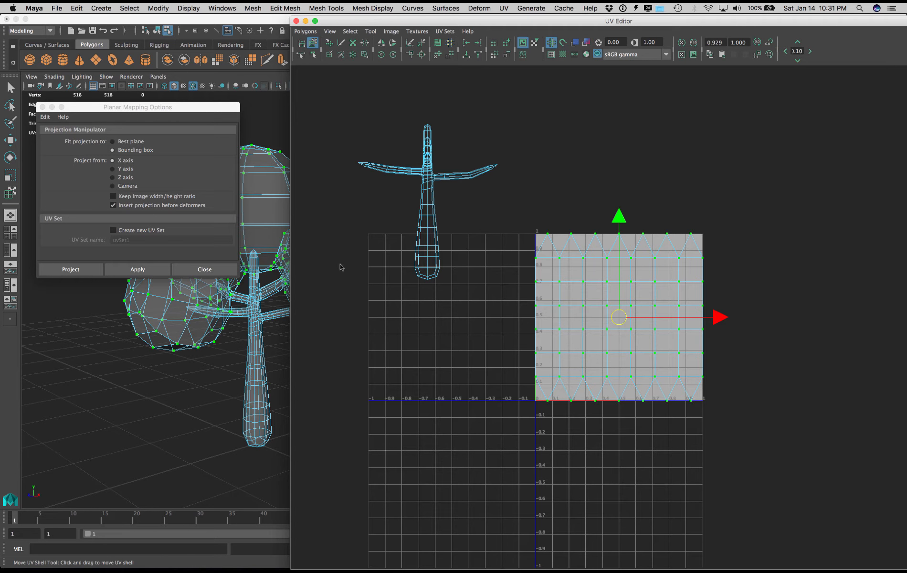
{"action": "left_click_drag", "start_coordinate": [193, 113], "coordinate": [126, 398]}
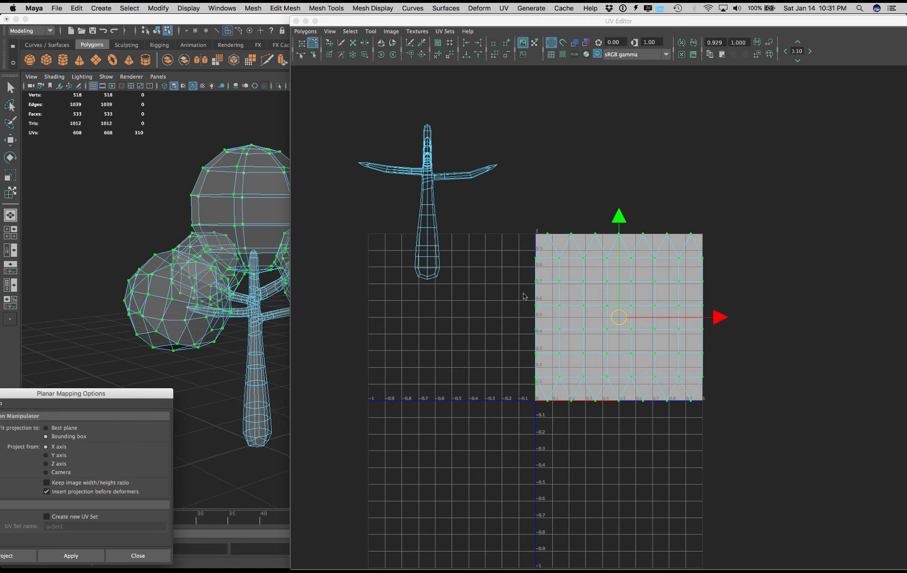
{"action": "left_click_drag", "start_coordinate": [510, 21], "coordinate": [637, 32]}
{"action": "left_click_drag", "start_coordinate": [157, 391], "coordinate": [193, 113]}
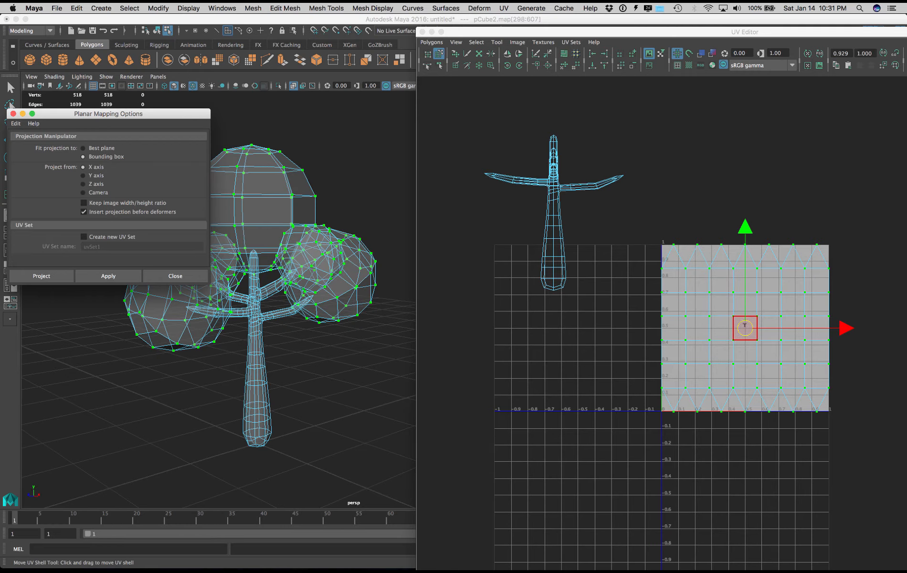
{"action": "key", "text": "r"}
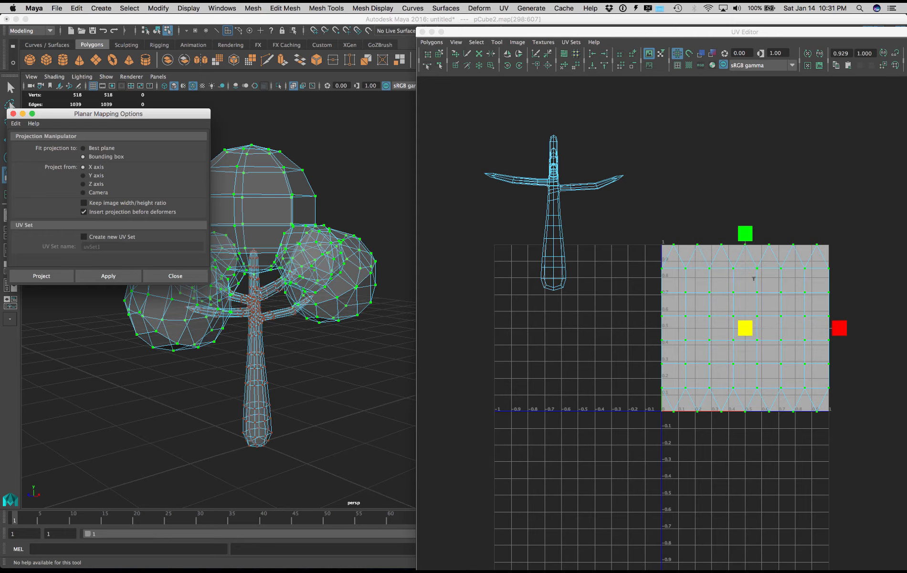
{"action": "left_click_drag", "start_coordinate": [745, 327], "coordinate": [700, 389]}
{"action": "key", "text": "w"}
{"action": "left_click_drag", "start_coordinate": [745, 328], "coordinate": [795, 280]}
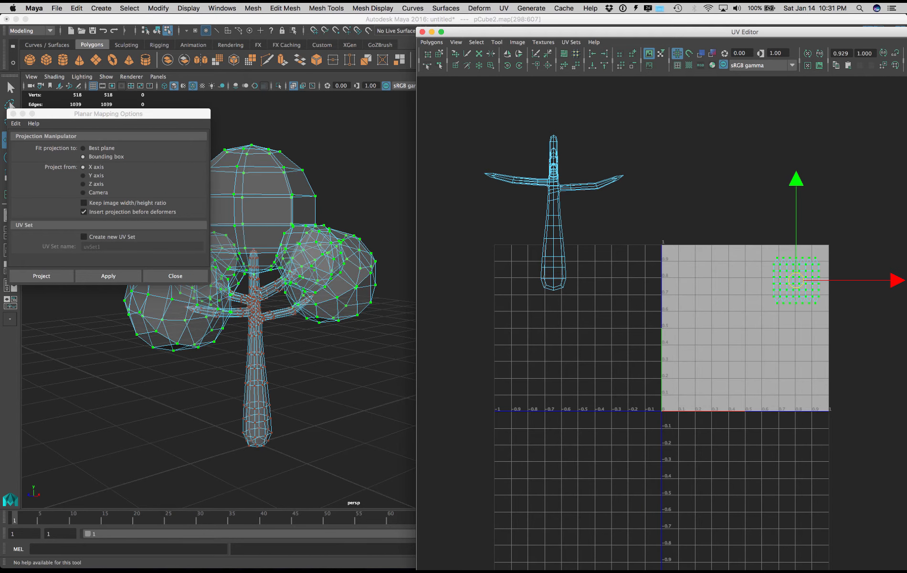
Step: Select the trunk's whole UV shell and move it into the 0–1 square, roughly centred
{"action": "left_click", "coordinate": [439, 53]}
{"action": "left_click_drag", "start_coordinate": [475, 114], "coordinate": [632, 326]}
{"action": "left_click_drag", "start_coordinate": [553, 209], "coordinate": [724, 325]}
{"action": "key", "text": "ctrl+z"}
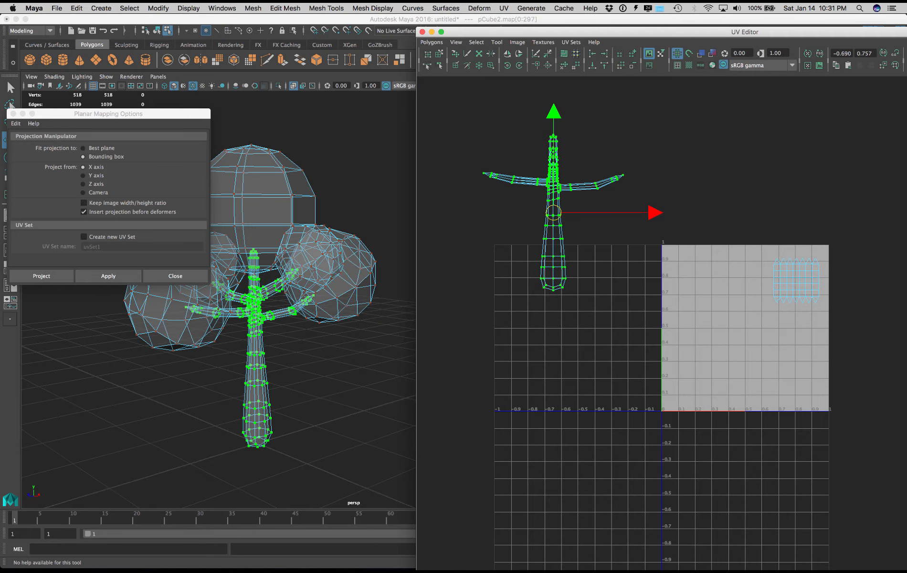
{"action": "left_click_drag", "start_coordinate": [552, 211], "coordinate": [737, 327]}
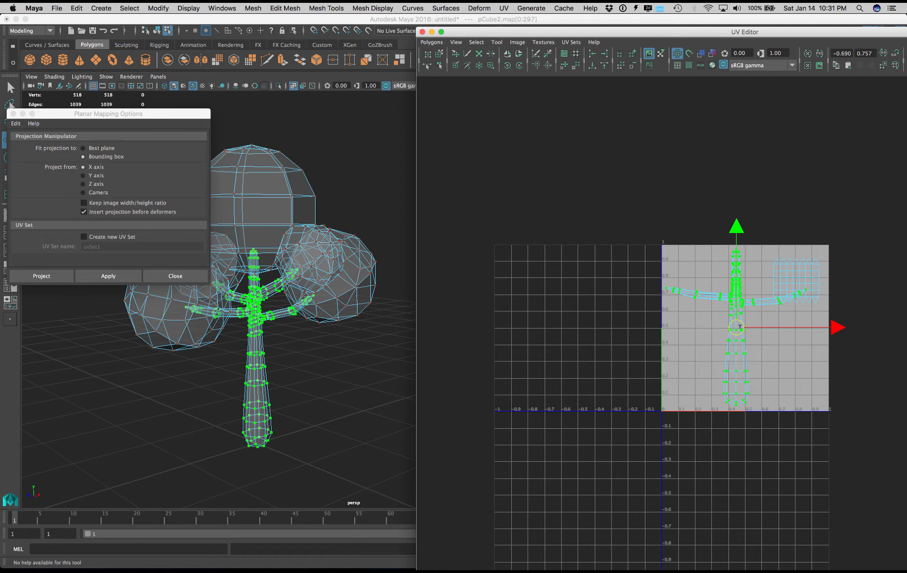
{"action": "left_click_drag", "start_coordinate": [739, 327], "coordinate": [739, 327]}
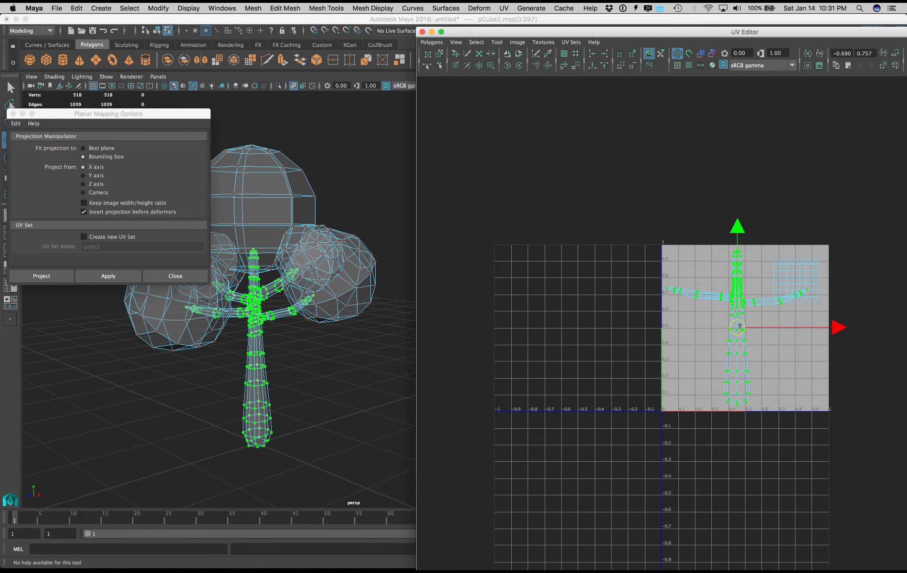
Step: Scale the trunk's UV shell down slightly toward the lower left of the 0–1 square, deselect it and close the planar mapping options
{"action": "key", "text": "r"}
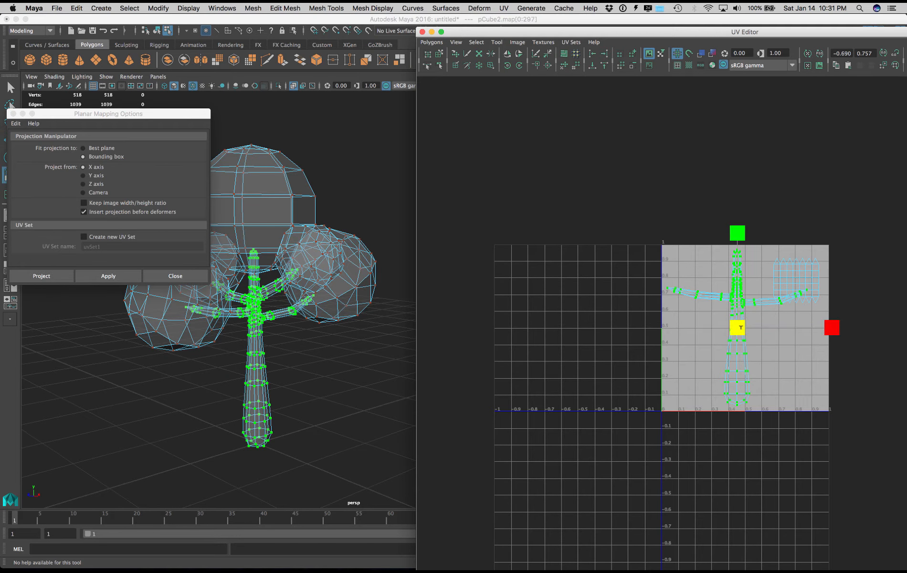
{"action": "mouse_move", "coordinate": [737, 327]}
{"action": "left_mouse_down"}
{"action": "mouse_move", "coordinate": [724, 342]}
{"action": "mouse_move", "coordinate": [731, 339]}
{"action": "left_mouse_up"}
{"action": "key", "text": "w"}
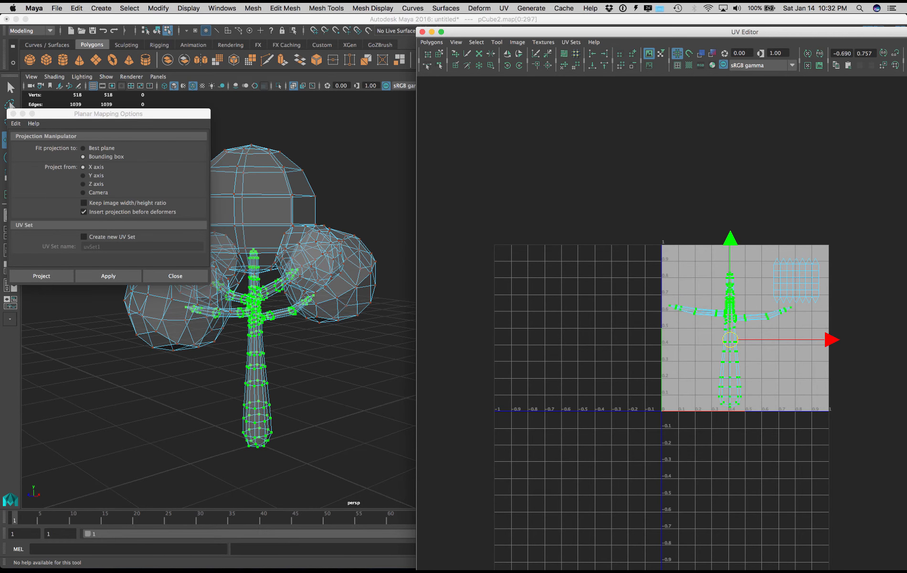
{"action": "middle_click_drag", "start_coordinate": [730, 339], "coordinate": [678, 288], "text": "alt"}
{"action": "right_click_drag", "start_coordinate": [678, 287], "coordinate": [837, 311], "text": "alt"}
{"action": "middle_click_drag", "start_coordinate": [838, 311], "coordinate": [813, 338], "text": "alt"}
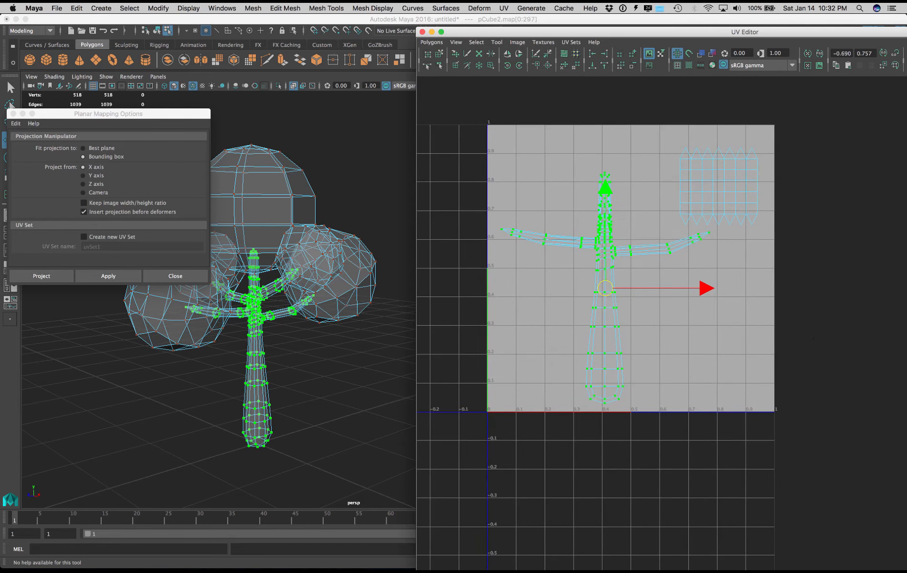
{"action": "left_click", "coordinate": [817, 299]}
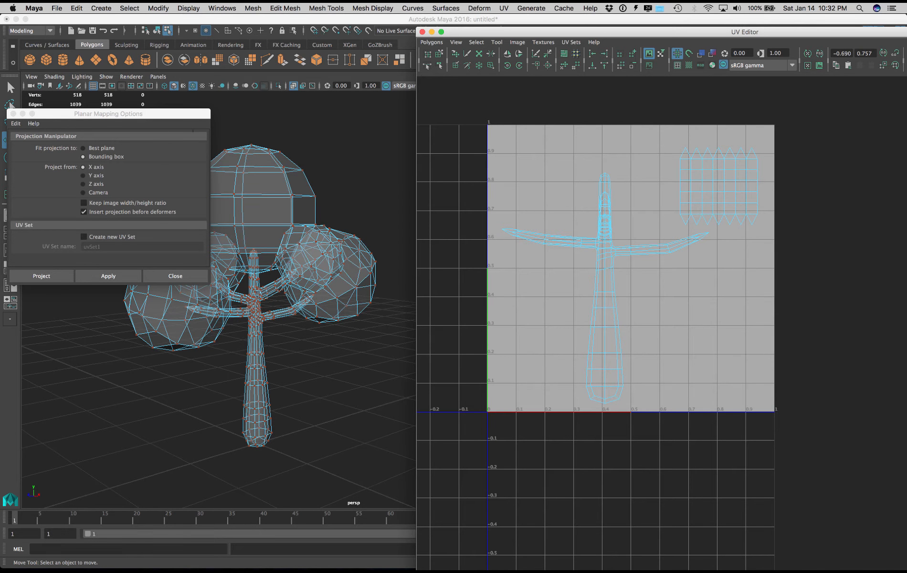
{"action": "left_click_drag", "start_coordinate": [190, 114], "coordinate": [288, 118]}
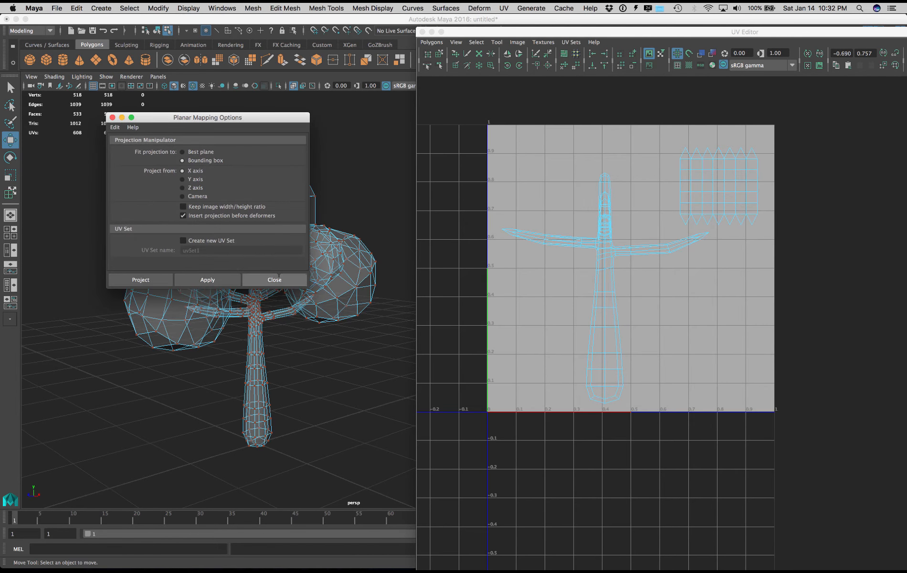
{"action": "left_click", "coordinate": [273, 280]}
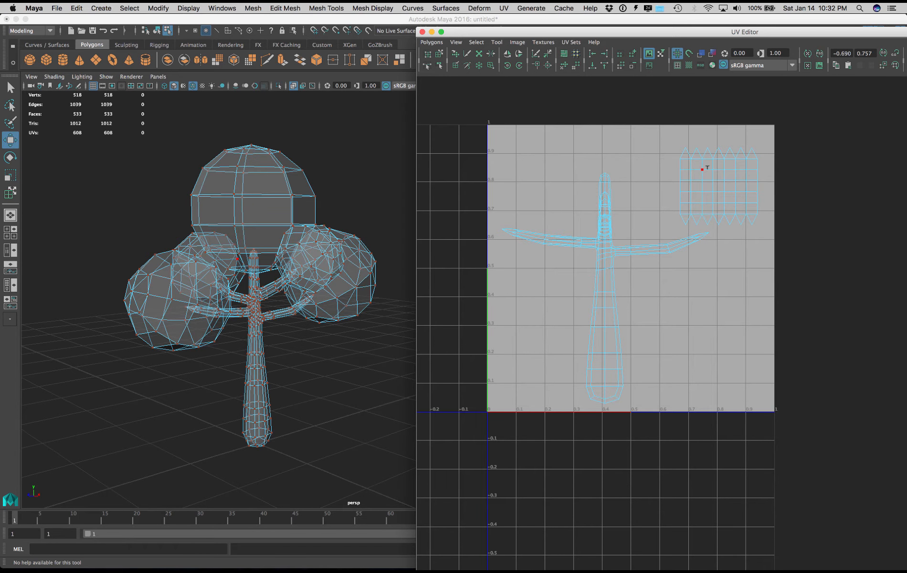
Step: Try shifting only the top foliage sphere's UV shell sideways with the Move UV Shell tool
{"action": "left_click", "coordinate": [439, 53]}
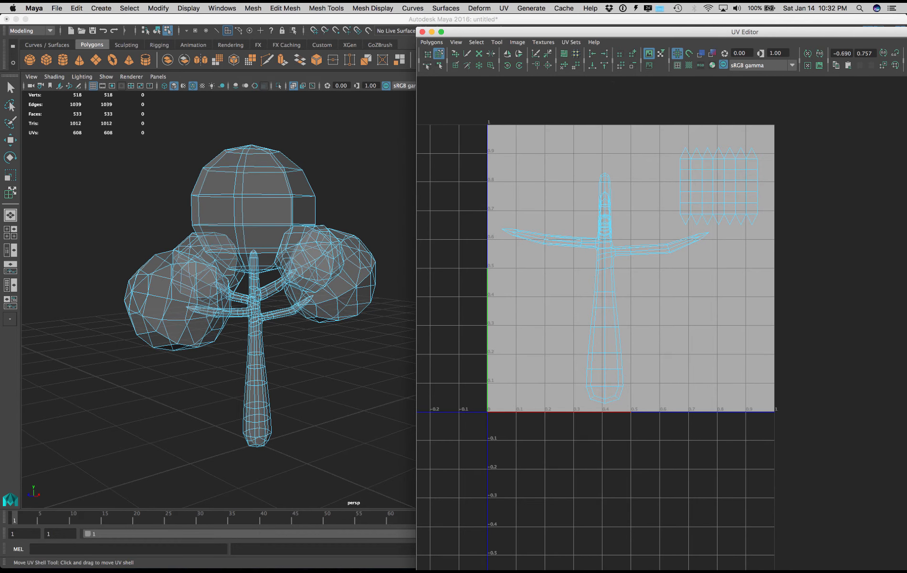
{"action": "left_click", "coordinate": [718, 185]}
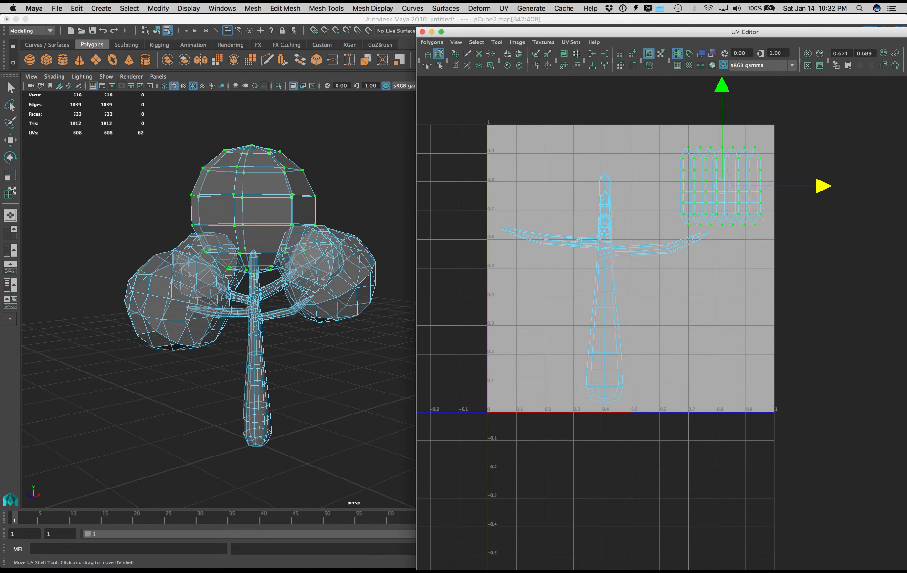
{"action": "left_click_drag", "start_coordinate": [745, 186], "coordinate": [831, 185]}
{"action": "key", "text": "ctrl+z"}
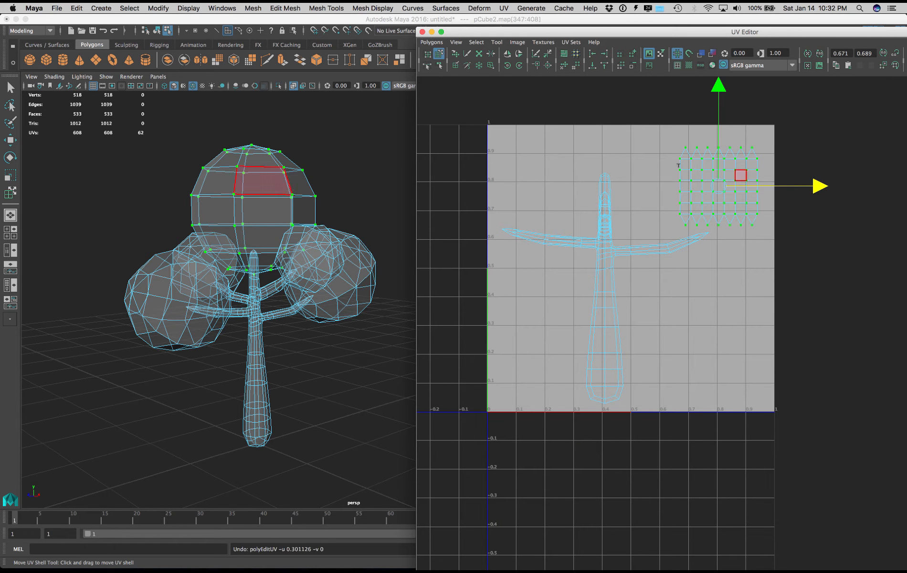
Step: Select all the overlapping foliage UVs and move them together slightly farther into the upper-right corner of the 0–1 square
{"action": "left_click_drag", "start_coordinate": [556, 32], "coordinate": [527, 32]}
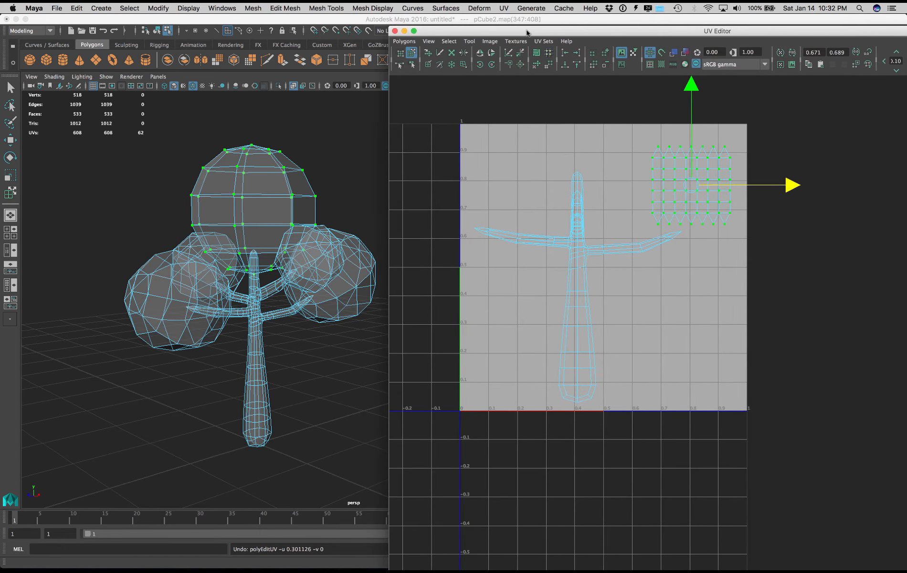
{"action": "left_click", "coordinate": [10, 88]}
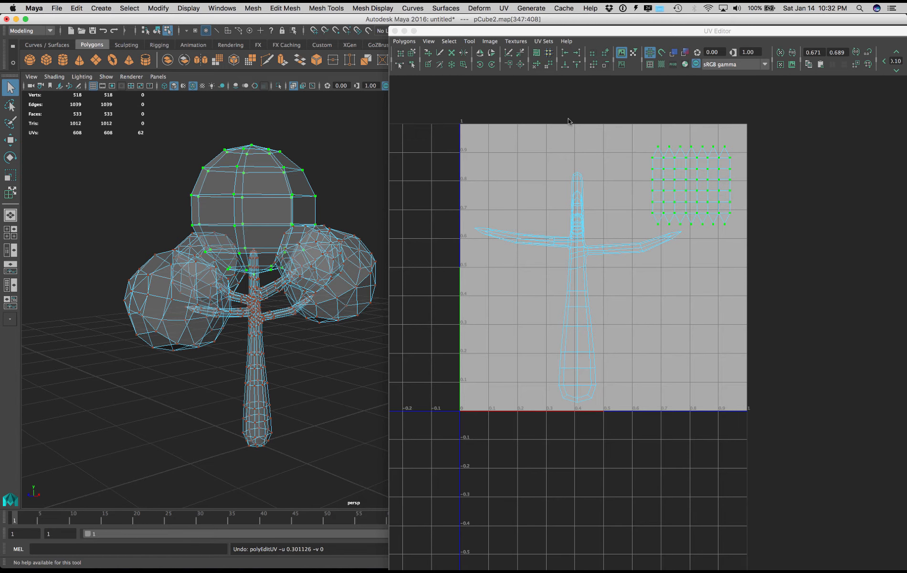
{"action": "left_click", "coordinate": [554, 135]}
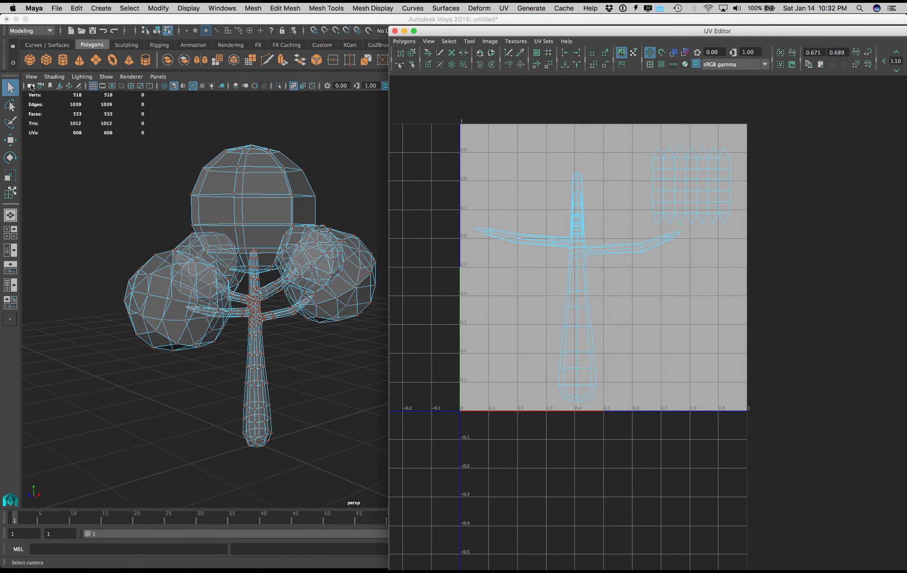
{"action": "left_click_drag", "start_coordinate": [641, 131], "coordinate": [764, 223]}
{"action": "left_click_drag", "start_coordinate": [640, 129], "coordinate": [755, 229]}
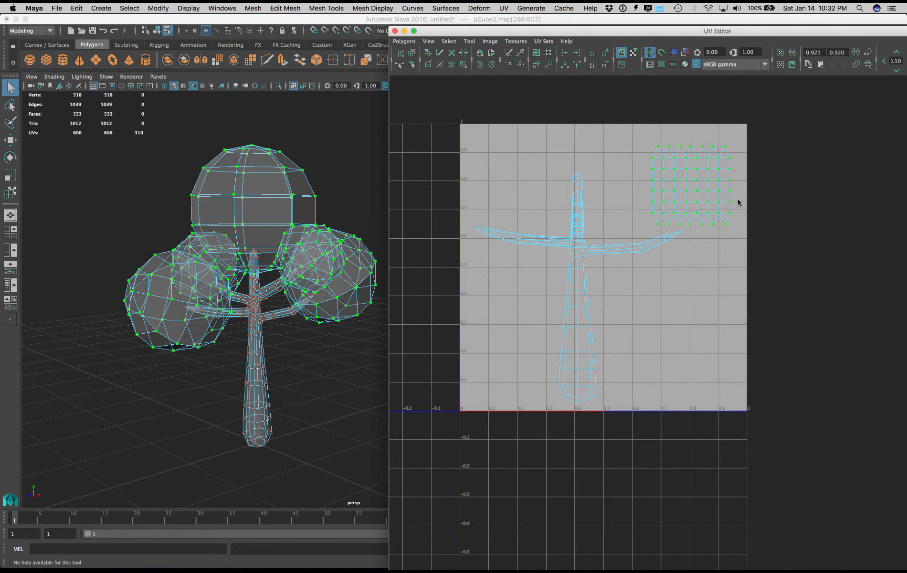
{"action": "key", "text": "w"}
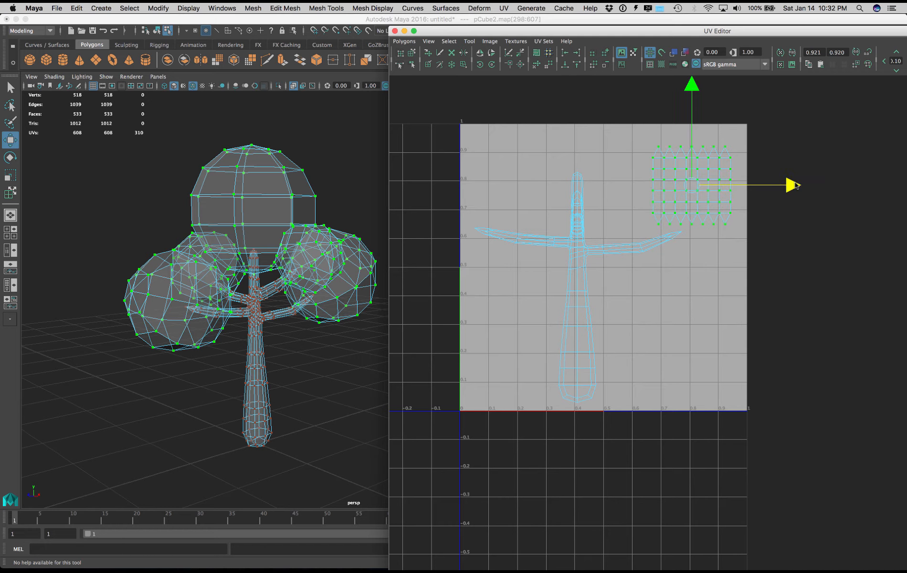
{"action": "left_click_drag", "start_coordinate": [794, 185], "coordinate": [842, 173]}
{"action": "left_click_drag", "start_coordinate": [738, 185], "coordinate": [697, 175]}
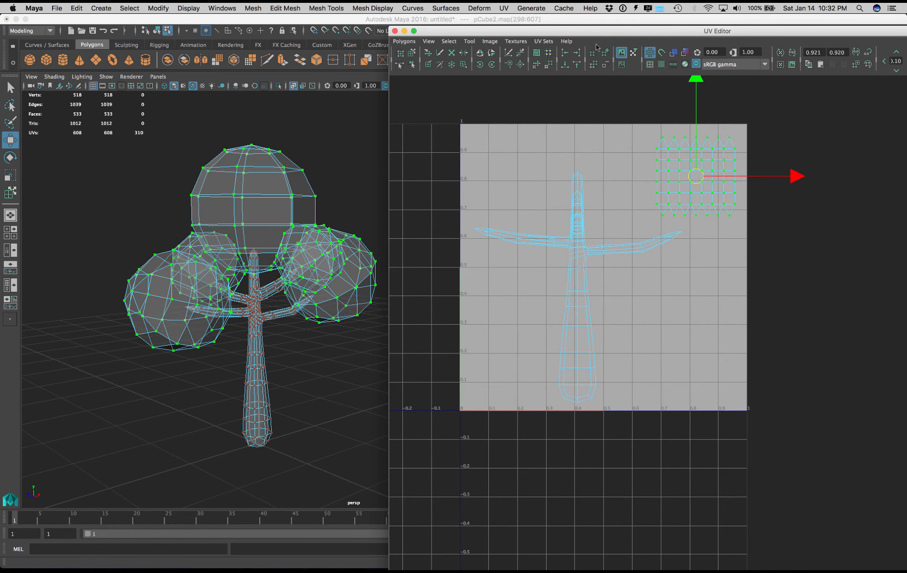
Step: Select all trunk and foliage UVs and open the UV Snapshot options
{"action": "left_click_drag", "start_coordinate": [597, 36], "coordinate": [556, 28]}
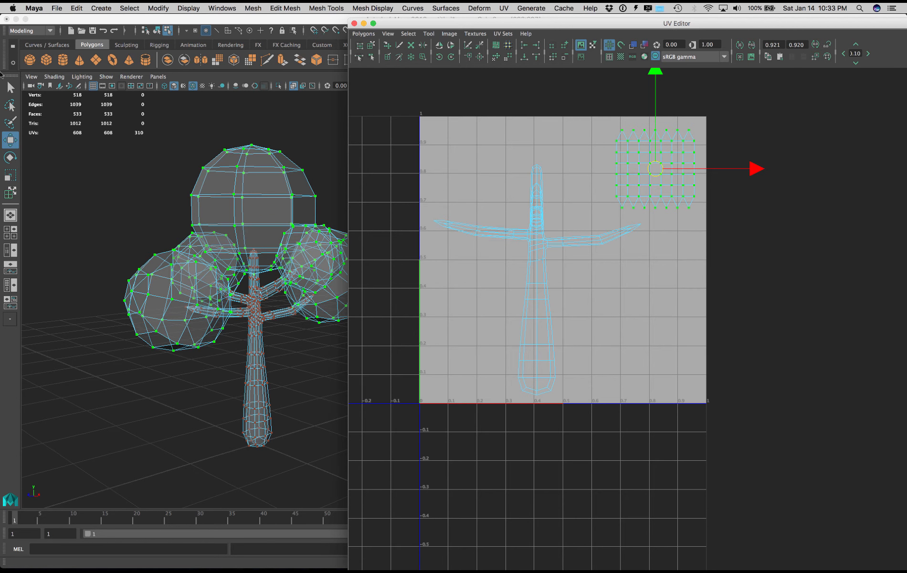
{"action": "left_click", "coordinate": [12, 86]}
{"action": "left_click", "coordinate": [463, 104]}
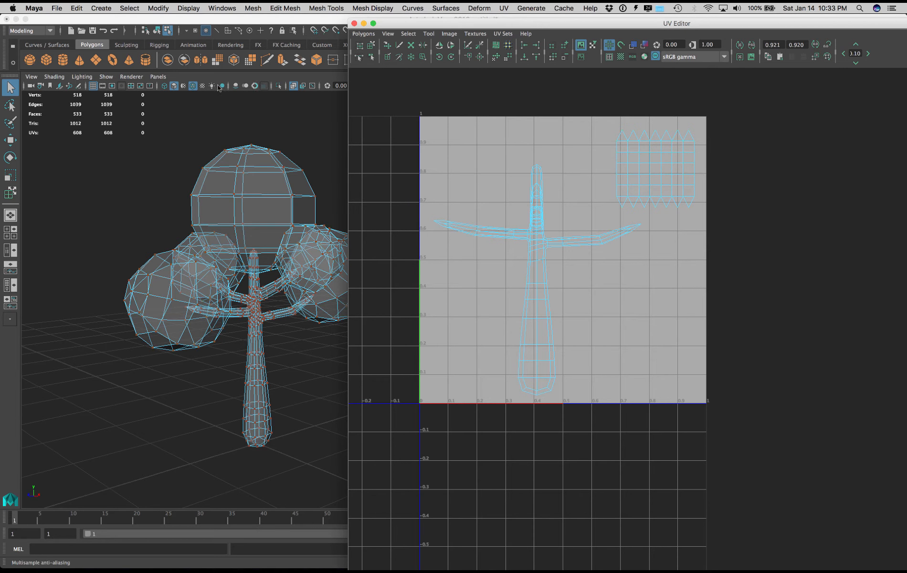
{"action": "left_click_drag", "start_coordinate": [393, 91], "coordinate": [765, 435]}
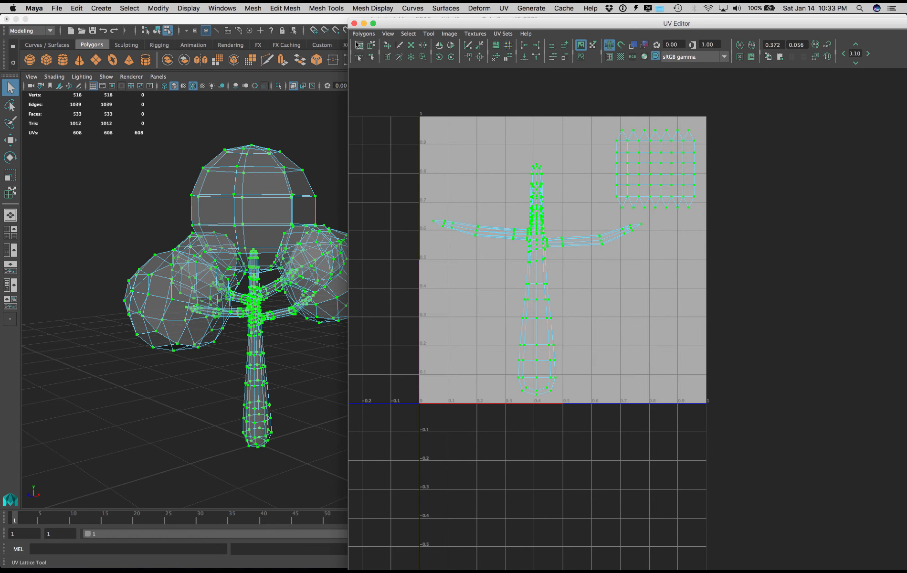
{"action": "left_click", "coordinate": [363, 34]}
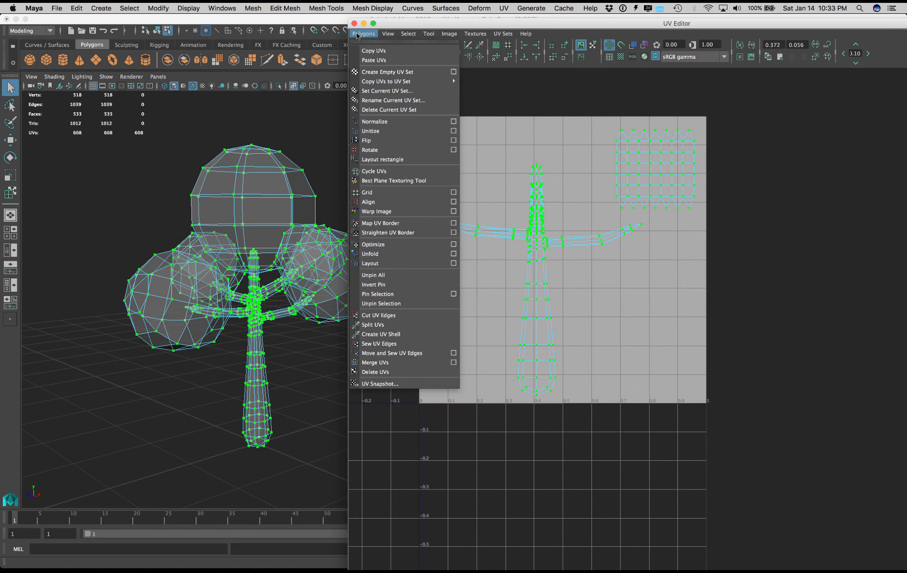
{"action": "left_click", "coordinate": [385, 384]}
Step: Browse for the UV snapshot's save location and create a new folder named TreeExample on the Desktop
{"action": "left_click_drag", "start_coordinate": [445, 326], "coordinate": [230, 150]}
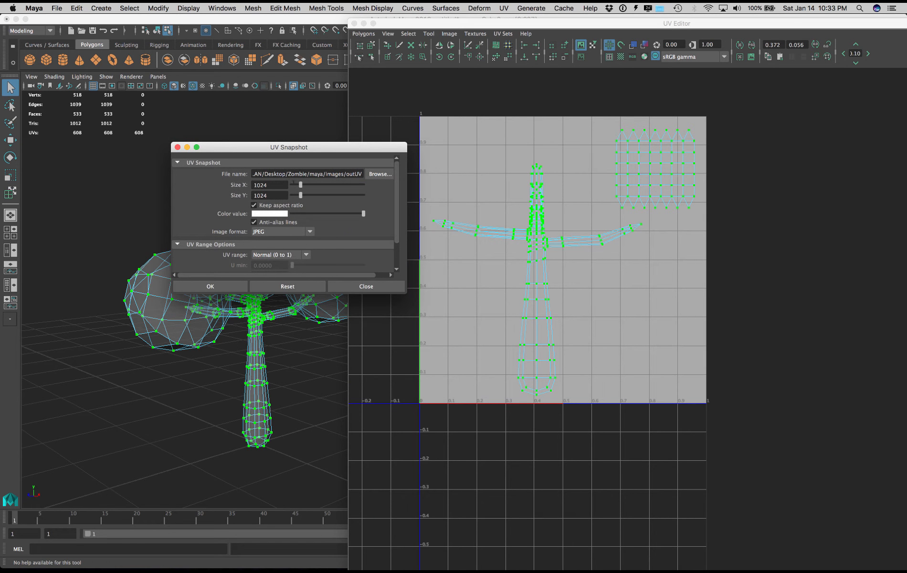
{"action": "key", "text": "Tab"}
{"action": "left_click", "coordinate": [380, 176]}
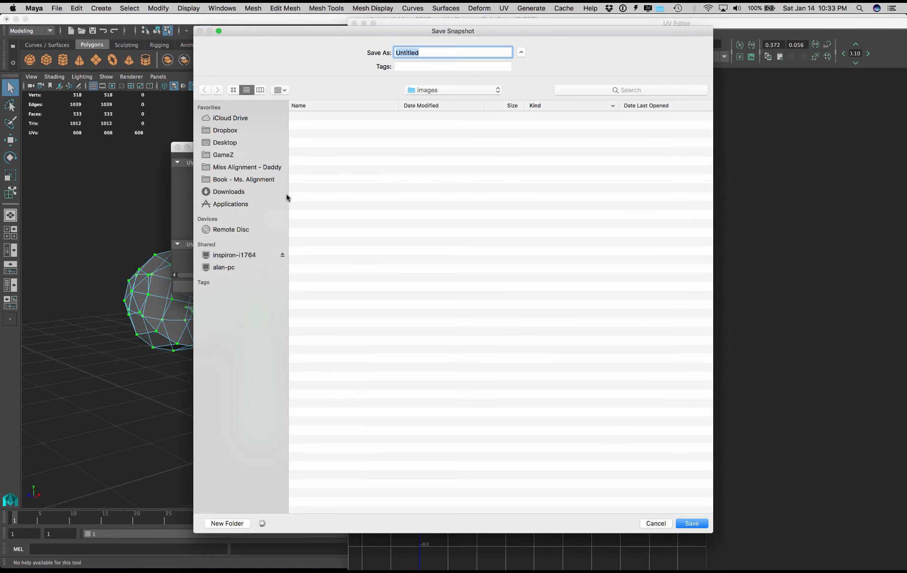
{"action": "left_click", "coordinate": [230, 142]}
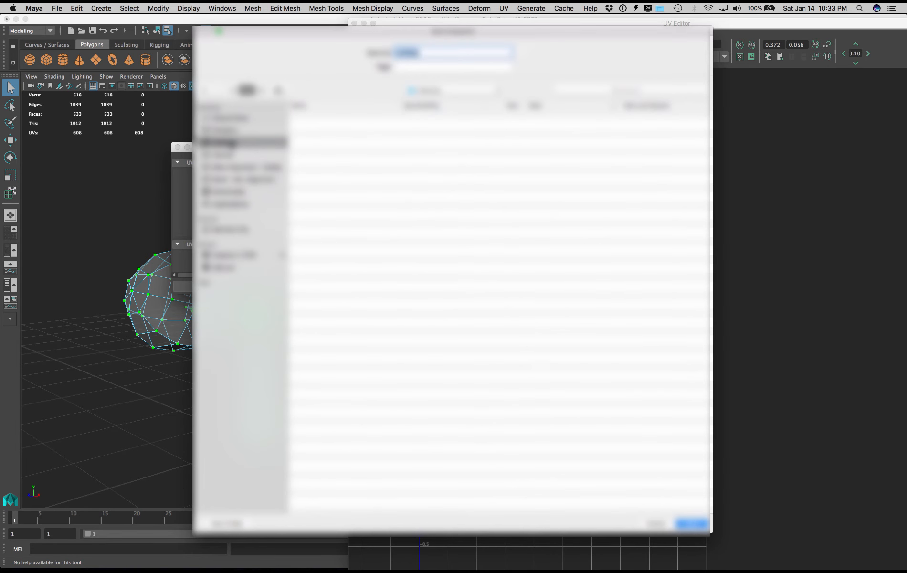
{"action": "left_click", "coordinate": [227, 523]}
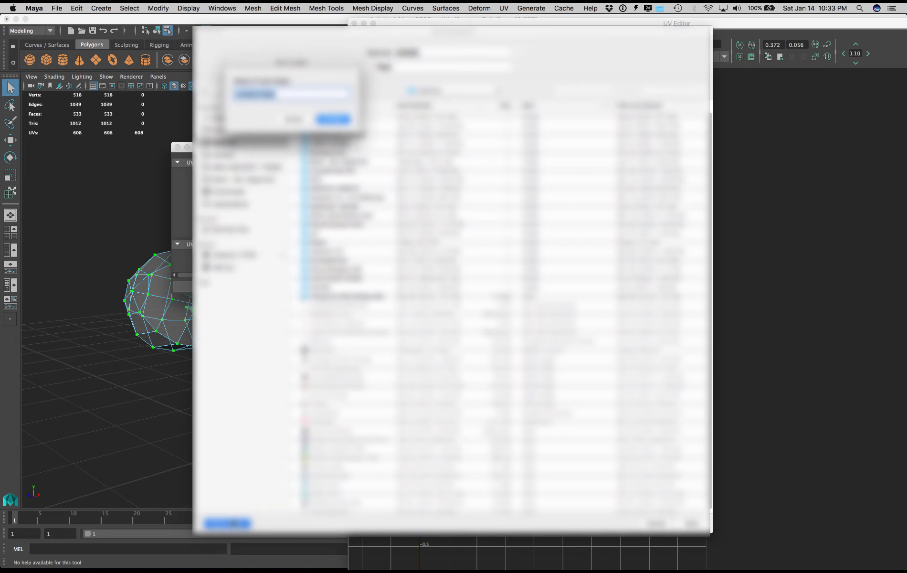
{"action": "type", "text": "Bird"}
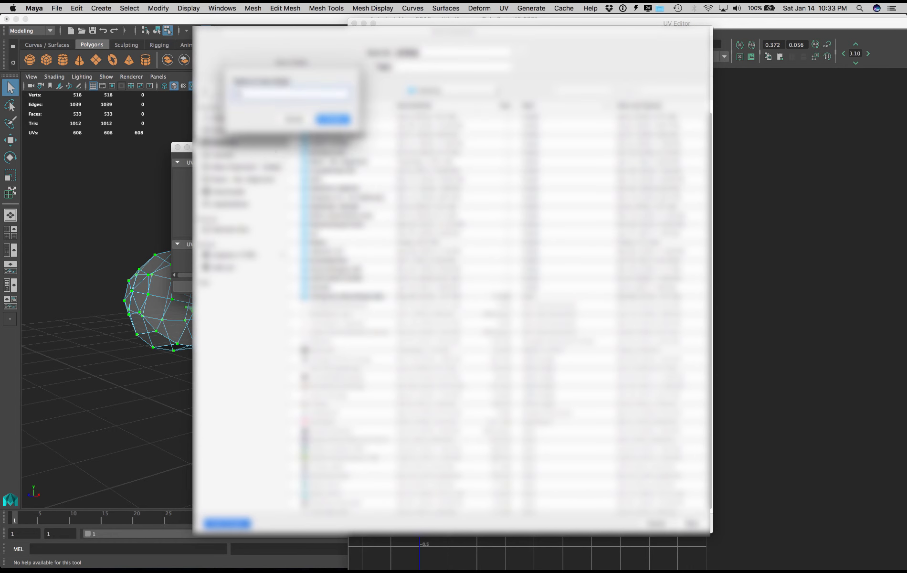
{"action": "type", "text": "ieTextures"}
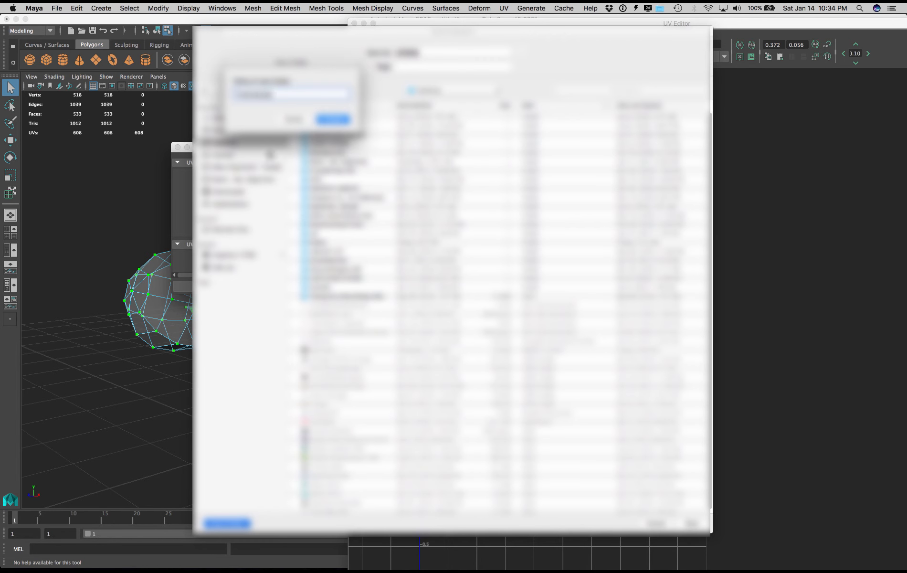
{"action": "left_click", "coordinate": [327, 120]}
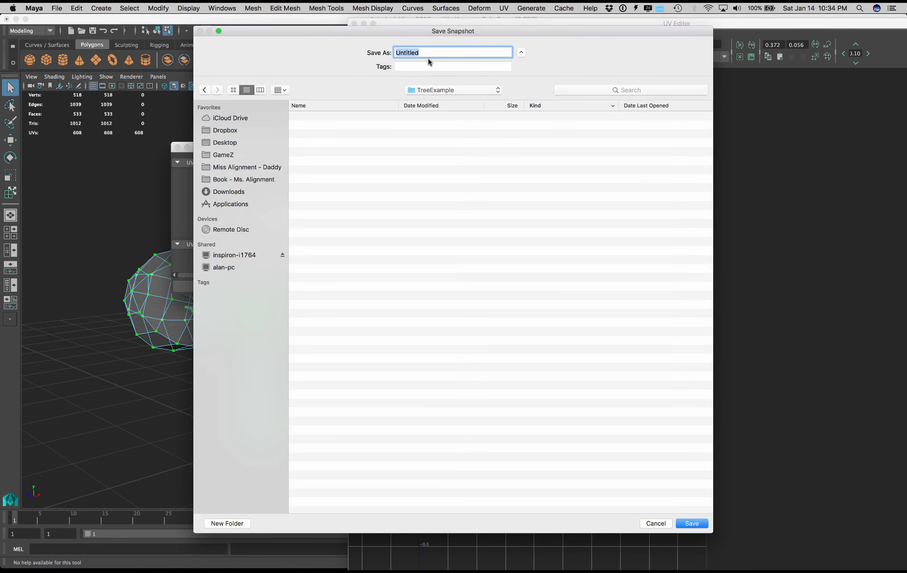
Step: Name the snapshot file uv in the TreeExample folder and export the UV snapshot as a JPEG
{"action": "type", "text": "u"}
{"action": "key", "text": "BackSpace"}
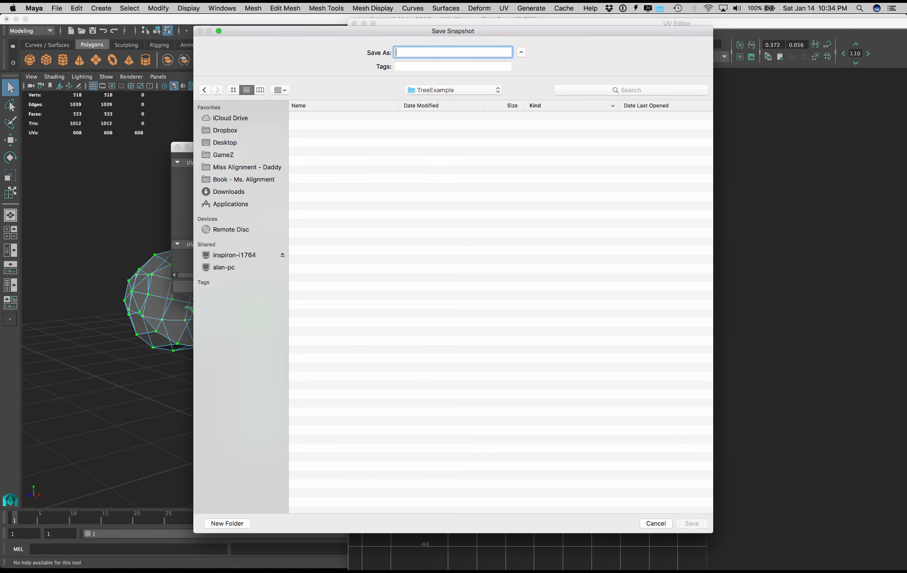
{"action": "type", "text": "uv"}
{"action": "left_click", "coordinate": [685, 523]}
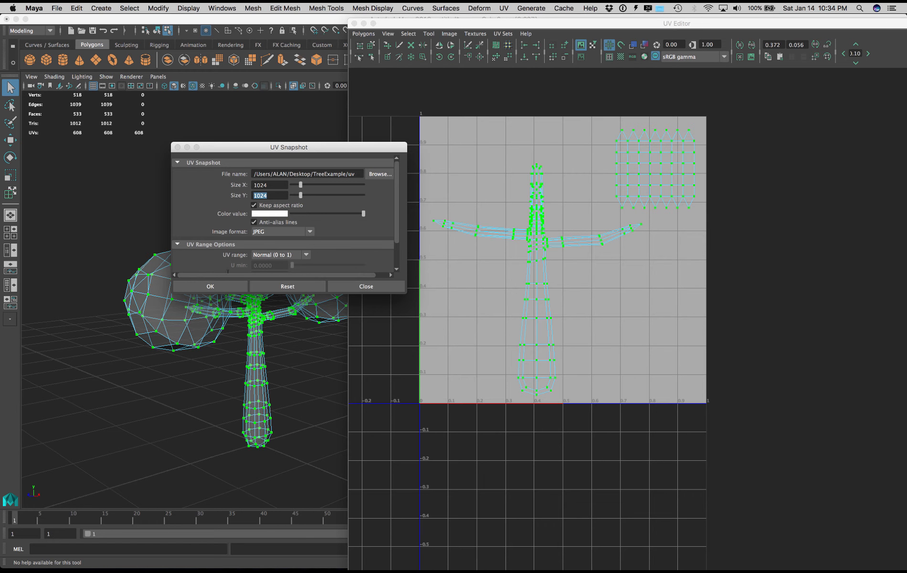
{"action": "left_click", "coordinate": [211, 285]}
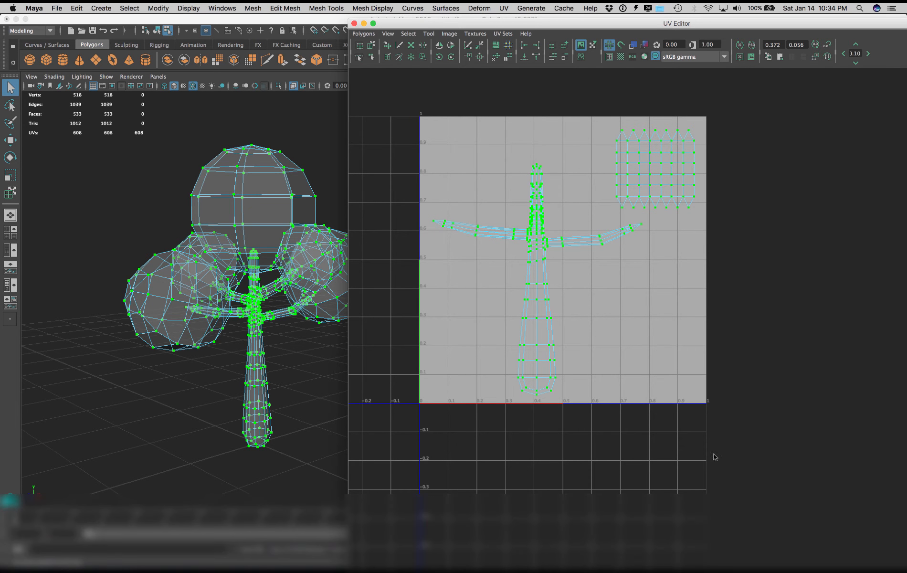
Step: Switch to Photoshop and open uv.jpg from the TreeExample folder
{"action": "mouse_move", "coordinate": [607, 570]}
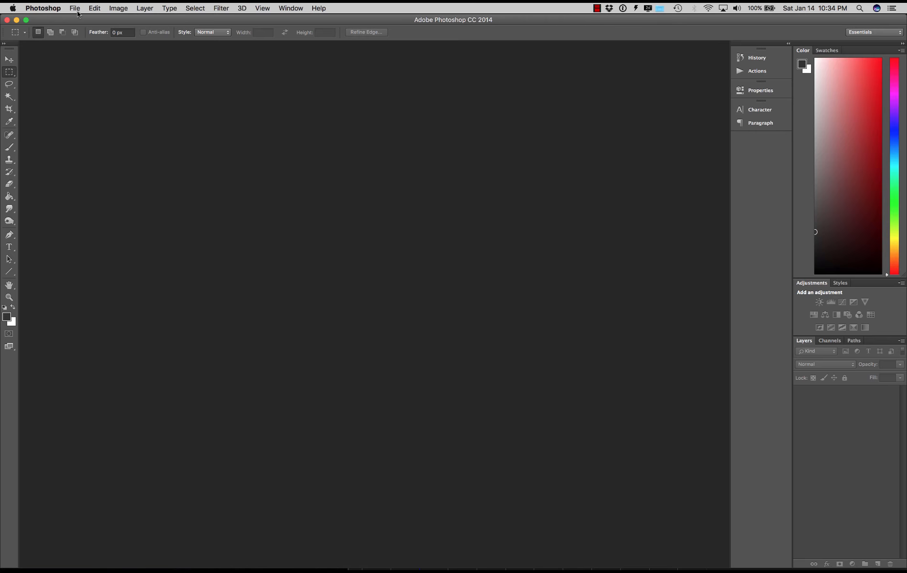
{"action": "left_click", "coordinate": [75, 9]}
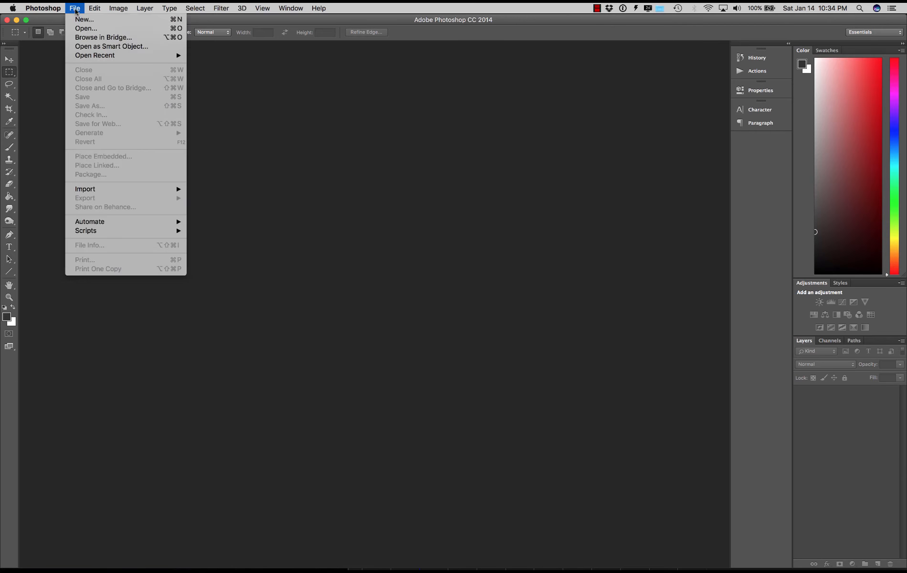
{"action": "left_click", "coordinate": [76, 27]}
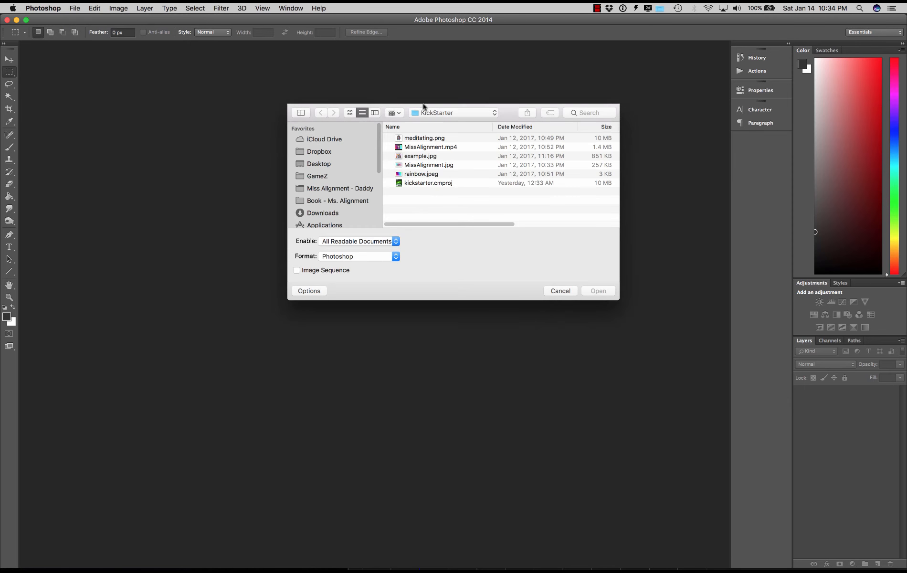
{"action": "left_click", "coordinate": [441, 113]}
{"action": "left_click", "coordinate": [438, 195]}
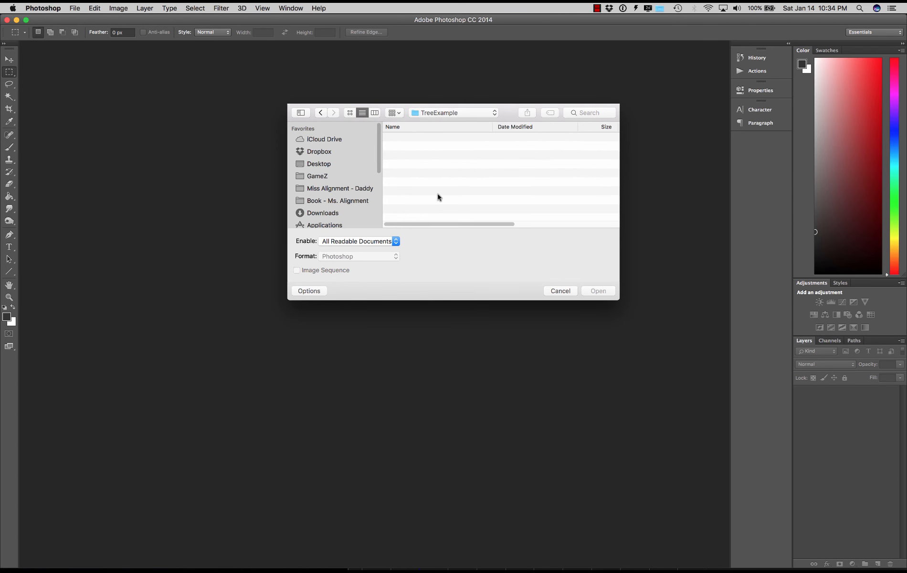
{"action": "left_click", "coordinate": [399, 139]}
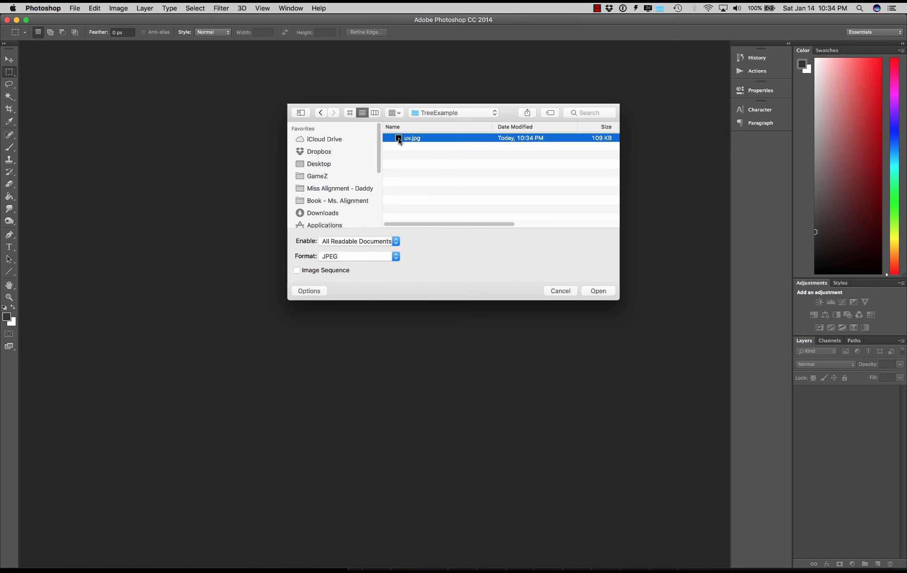
{"action": "double_click", "coordinate": [399, 138]}
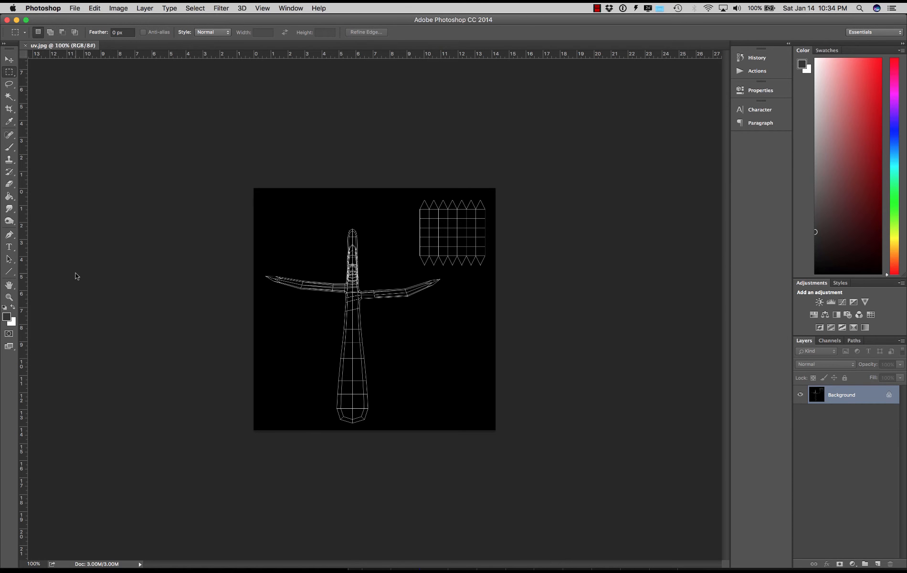
Step: Check the UV image's pixel dimensions in the Image Size dialog and close it without changes
{"action": "left_click", "coordinate": [118, 8]}
{"action": "left_click", "coordinate": [123, 80]}
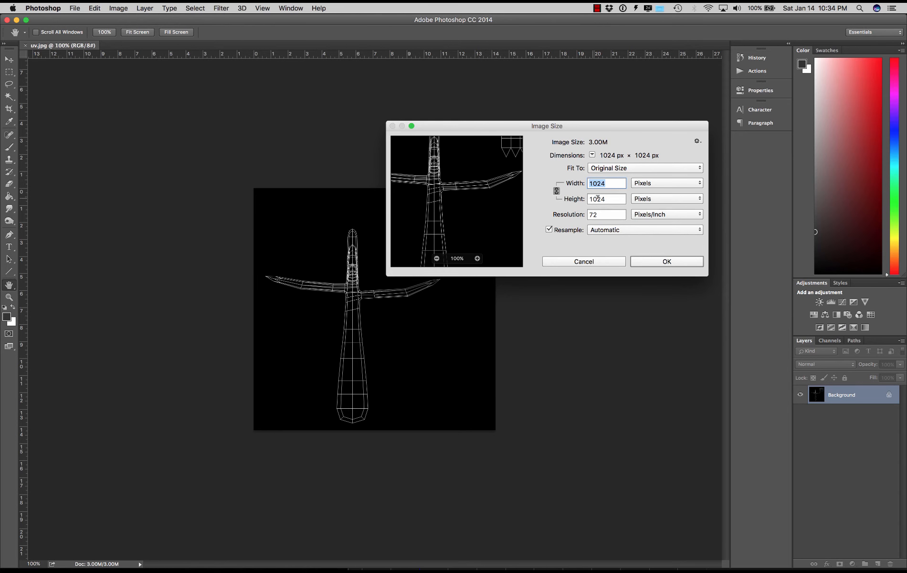
{"action": "left_click", "coordinate": [583, 261]}
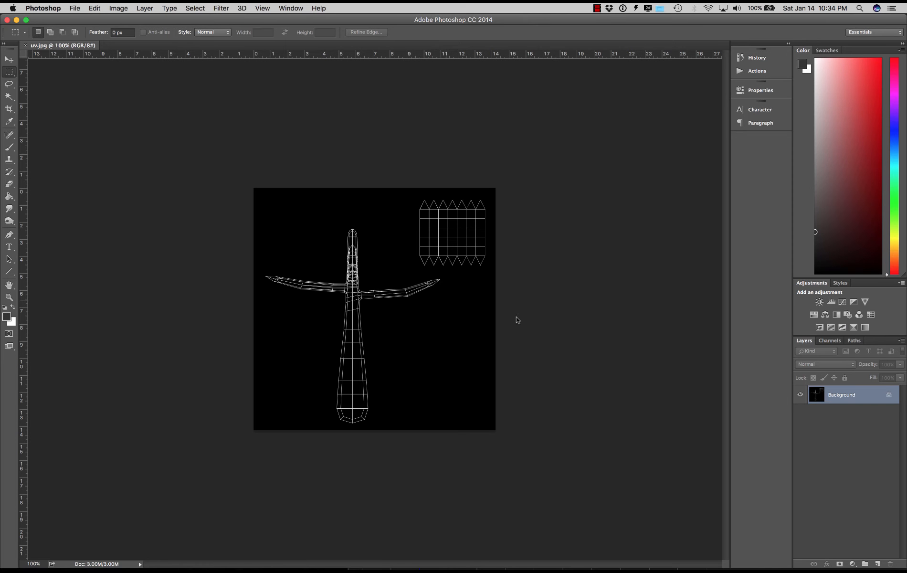
Step: Convert the locked background into a regular layer and add a new empty layer beneath it
{"action": "double_click", "coordinate": [840, 391]}
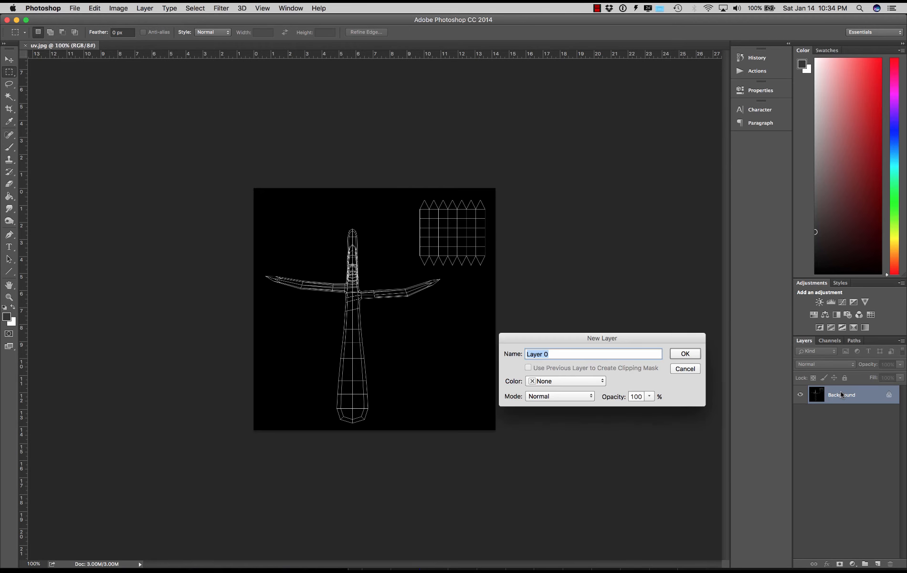
{"action": "left_click", "coordinate": [693, 354]}
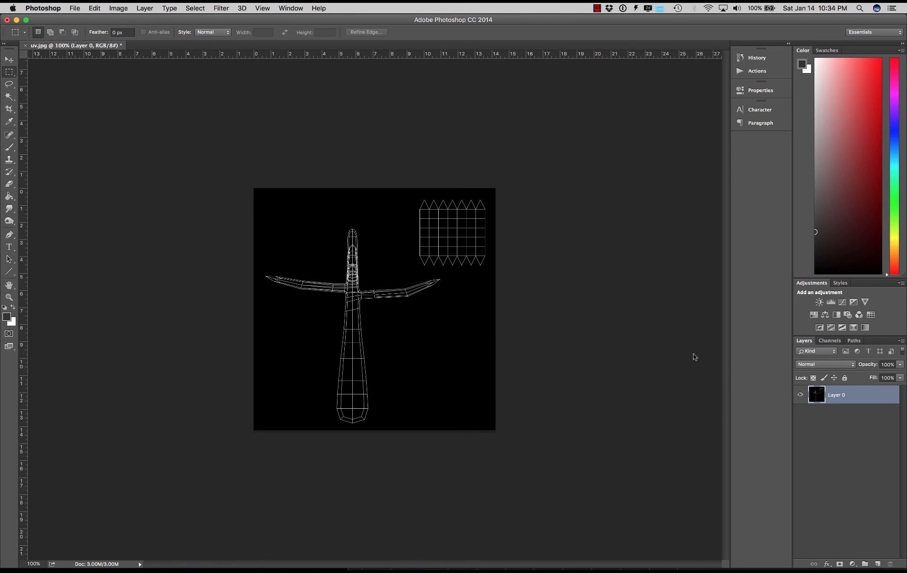
{"action": "left_click", "coordinate": [877, 564]}
{"action": "left_click_drag", "start_coordinate": [860, 404], "coordinate": [859, 421]}
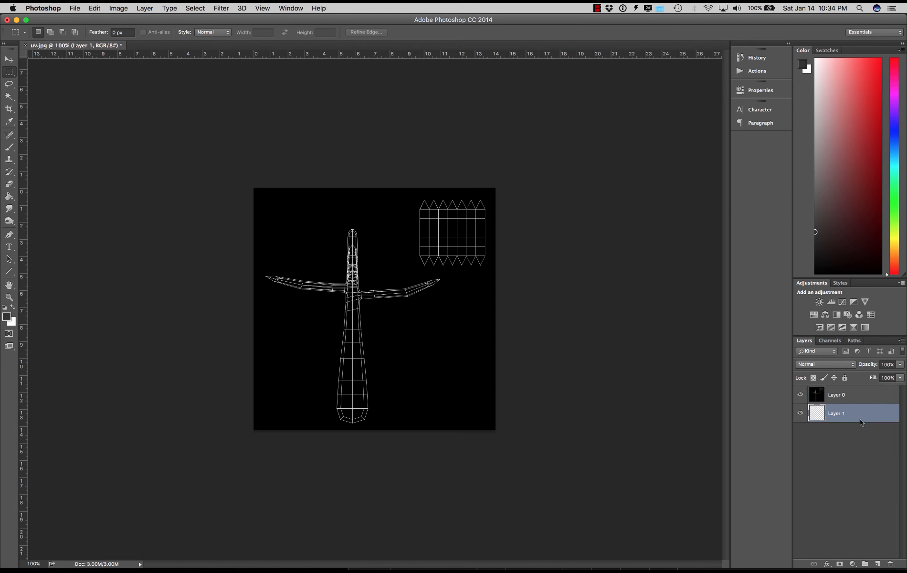
Step: Fill the empty layer beneath the UV wireframe with the dark gray foreground color using the Paint Bucket
{"action": "left_click", "coordinate": [838, 396]}
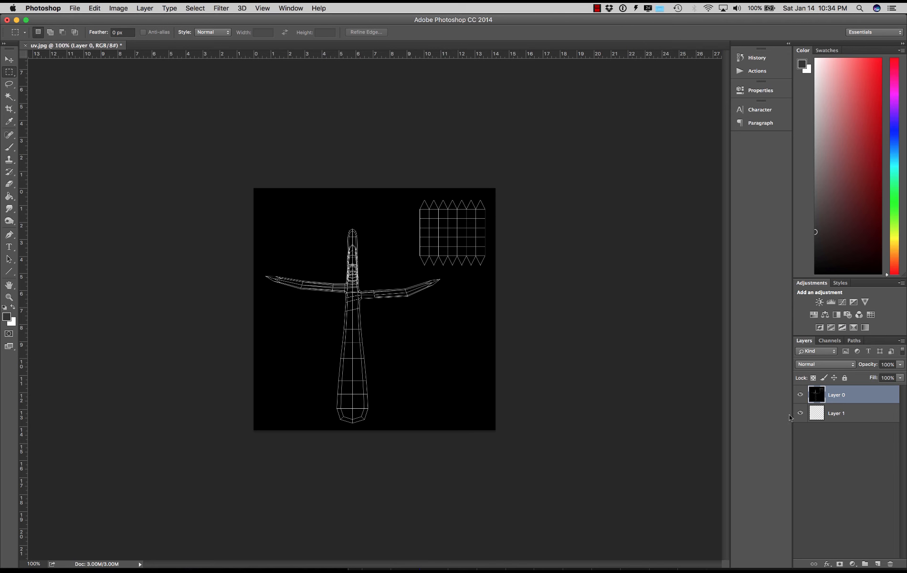
{"action": "left_click", "coordinate": [835, 412]}
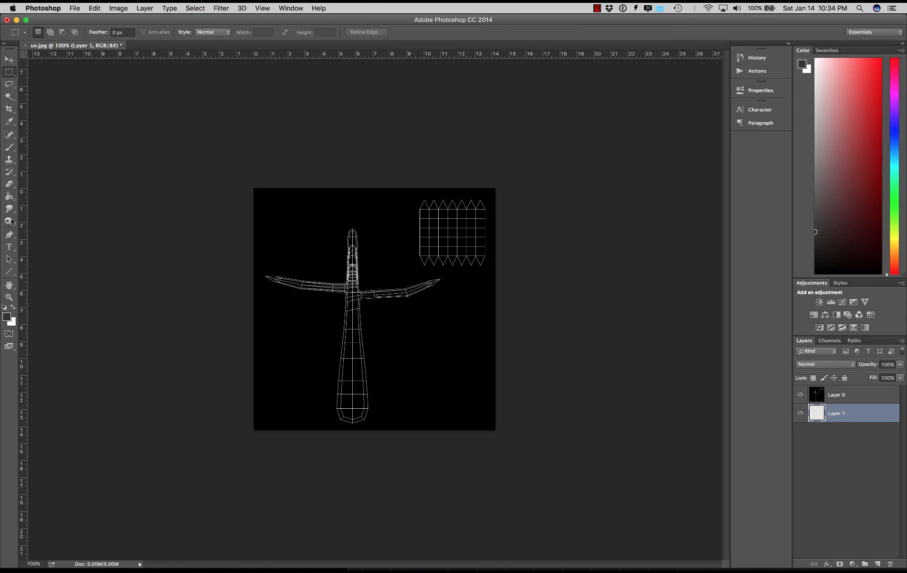
{"action": "left_click", "coordinate": [8, 196]}
{"action": "left_click", "coordinate": [302, 243]}
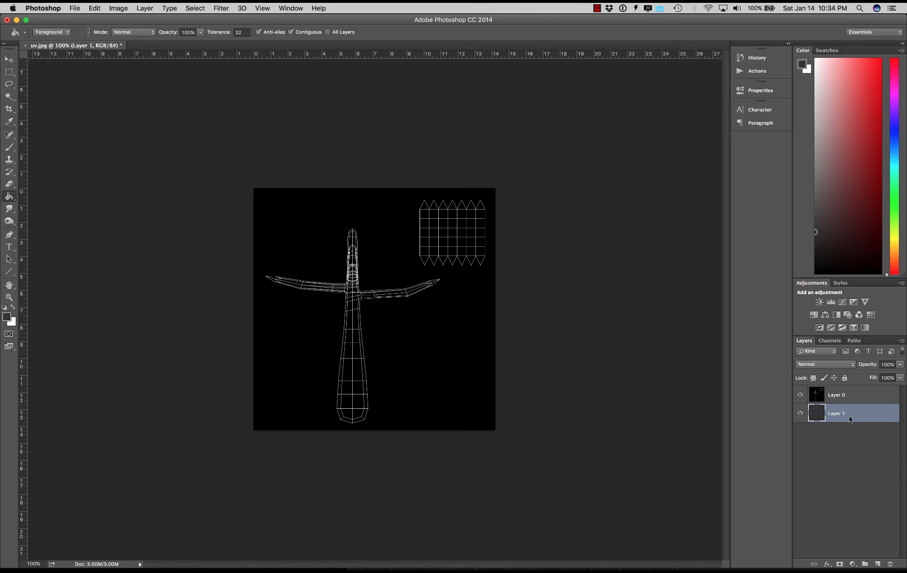
Step: Select the UV wireframe layer and open its blending mode choices
{"action": "left_click", "coordinate": [838, 396]}
{"action": "left_click", "coordinate": [830, 366]}
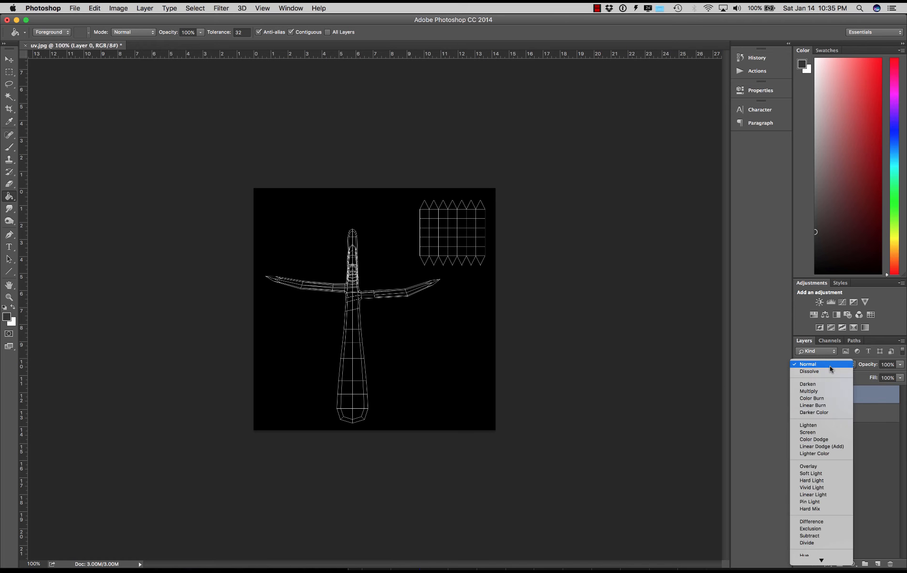